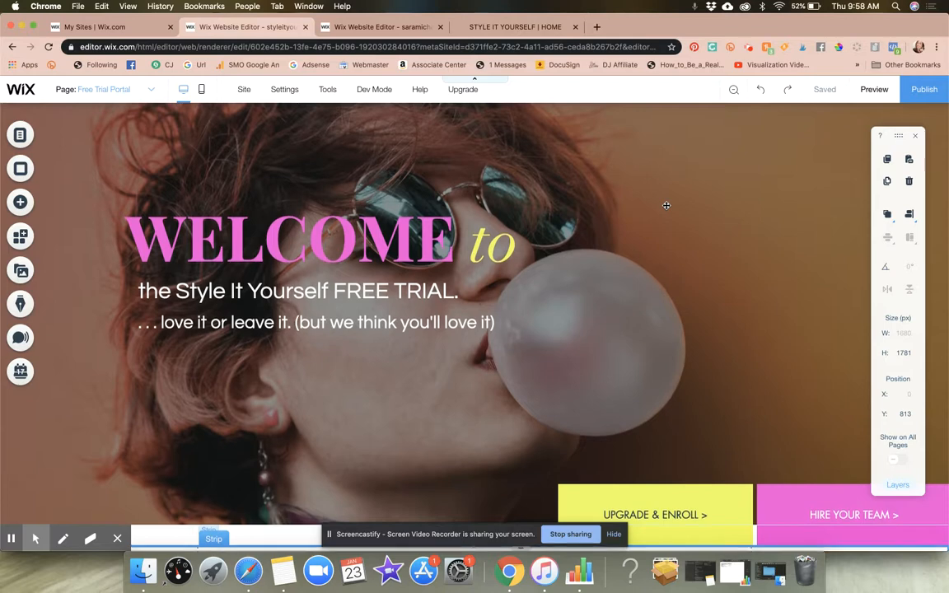
Look over the Free Trial Portal page from the welcome banner through the lesson videos to the Unlock the Full Course section.
{"action": "scroll", "coordinate": [667, 205], "scroll_direction": "up", "scroll_amount": 1}
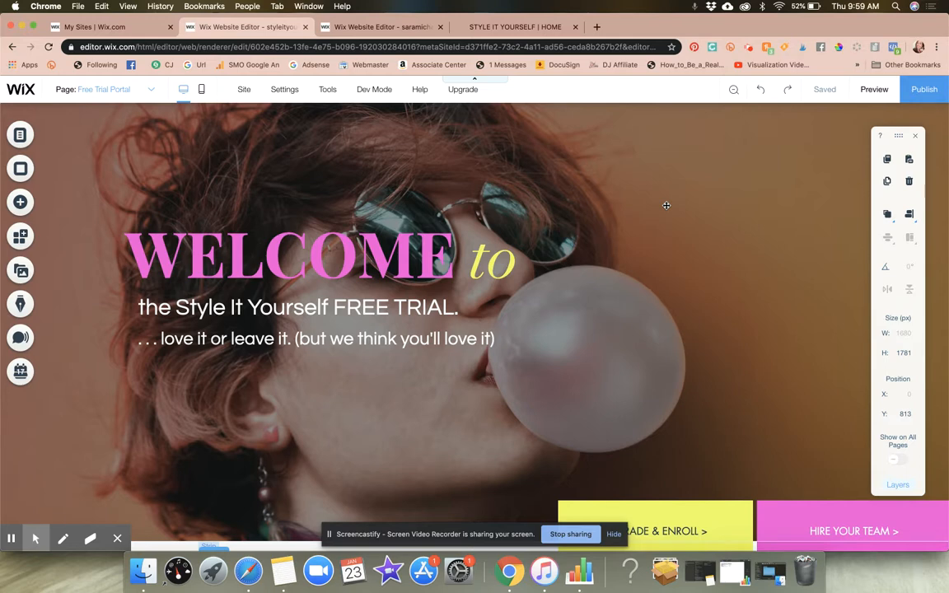
{"action": "scroll", "coordinate": [667, 206], "scroll_direction": "down", "scroll_amount": 3}
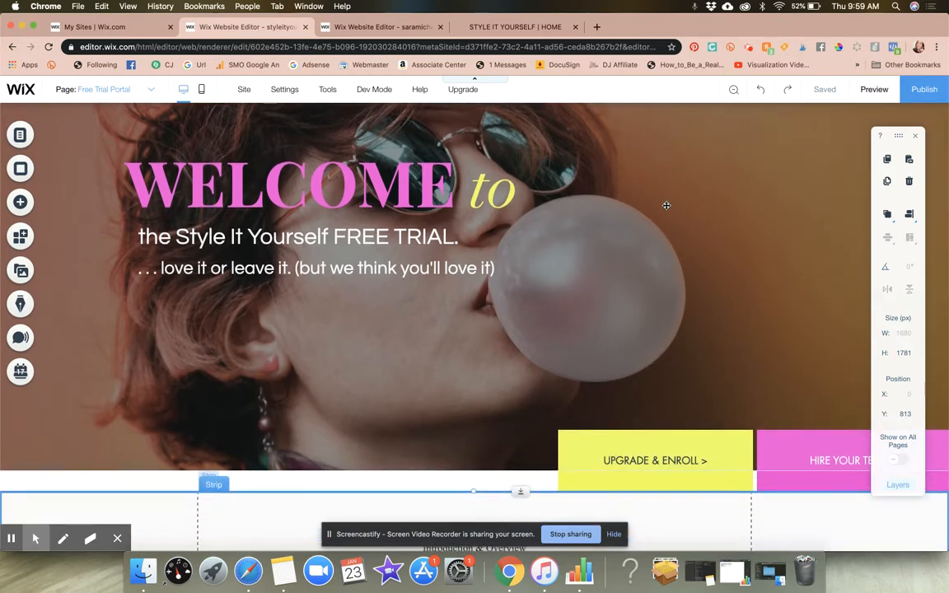
{"action": "scroll", "coordinate": [667, 205], "scroll_direction": "down", "scroll_amount": 10}
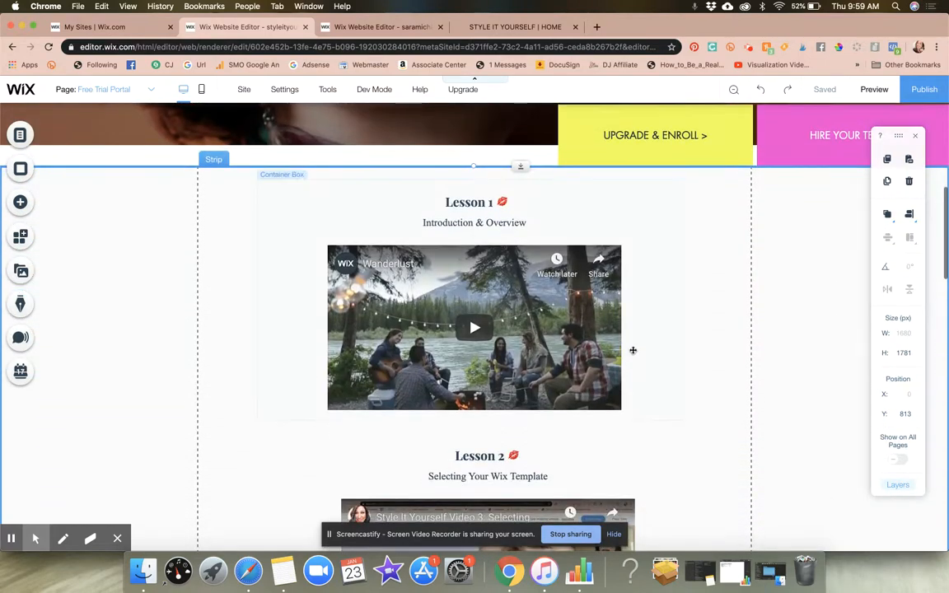
{"action": "scroll", "coordinate": [633, 351], "scroll_direction": "down", "scroll_amount": 10}
{"action": "scroll", "coordinate": [633, 350], "scroll_direction": "up", "scroll_amount": 20}
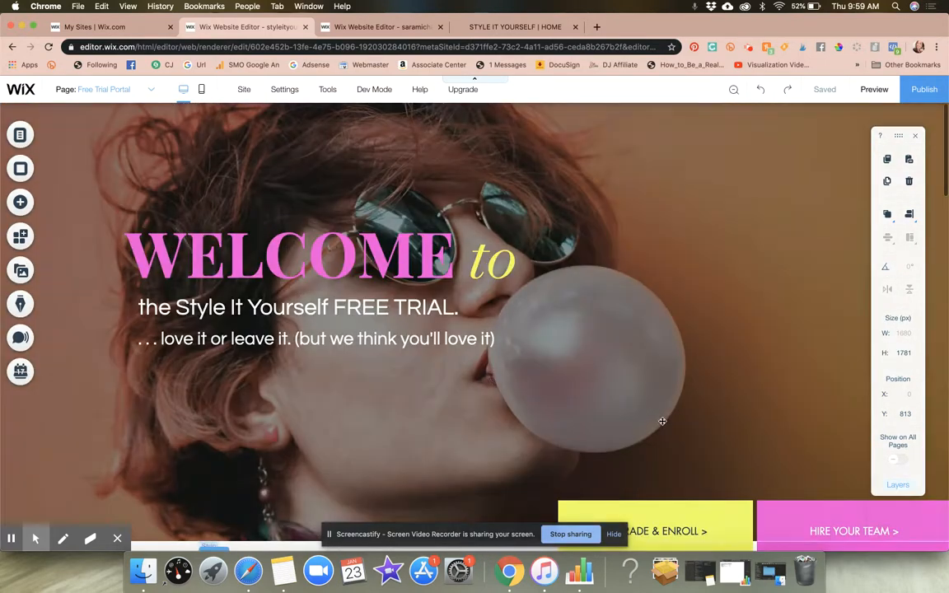
{"action": "scroll", "coordinate": [643, 379], "scroll_direction": "down", "scroll_amount": 3}
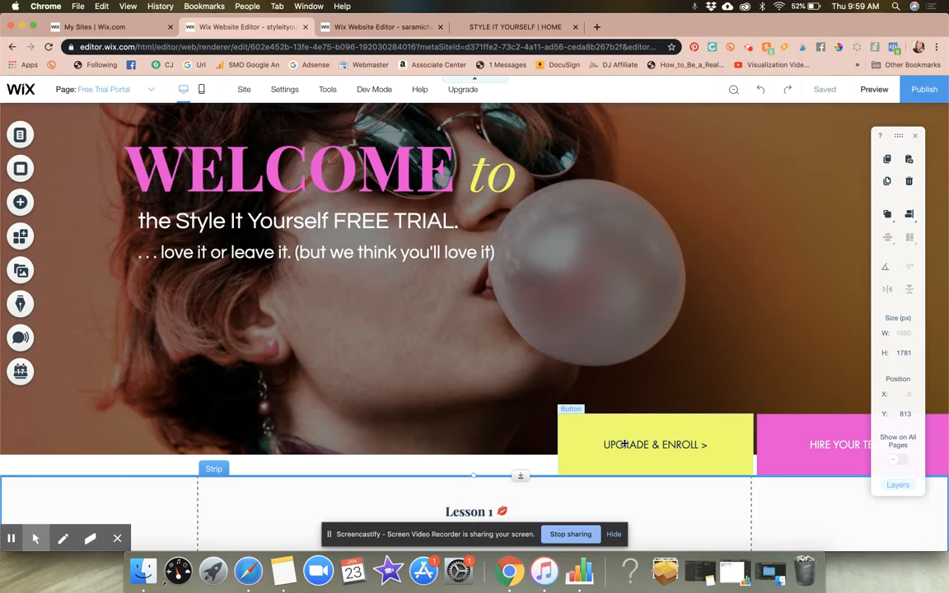
{"action": "scroll", "coordinate": [625, 444], "scroll_direction": "down", "scroll_amount": 10}
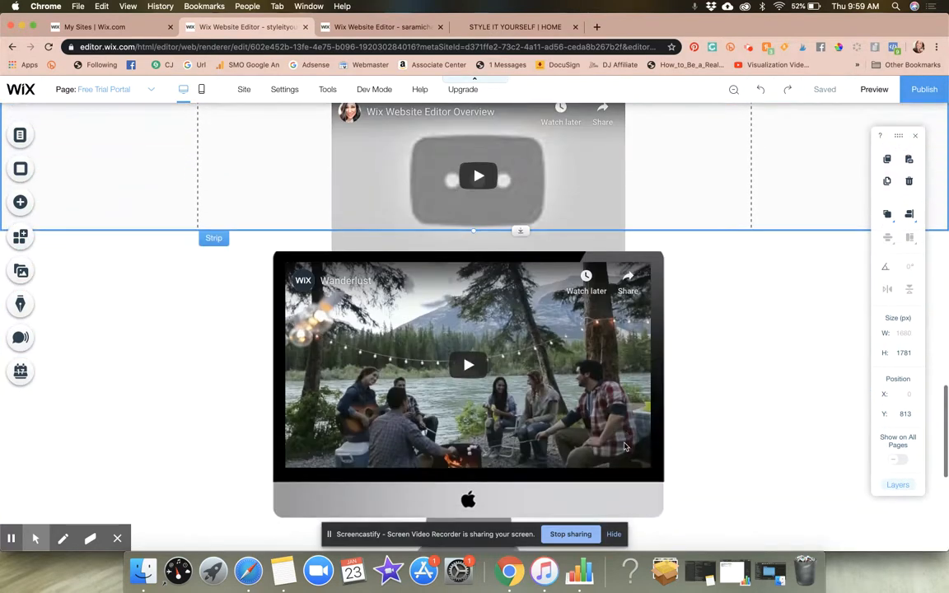
{"action": "scroll", "coordinate": [625, 447], "scroll_direction": "down", "scroll_amount": 5}
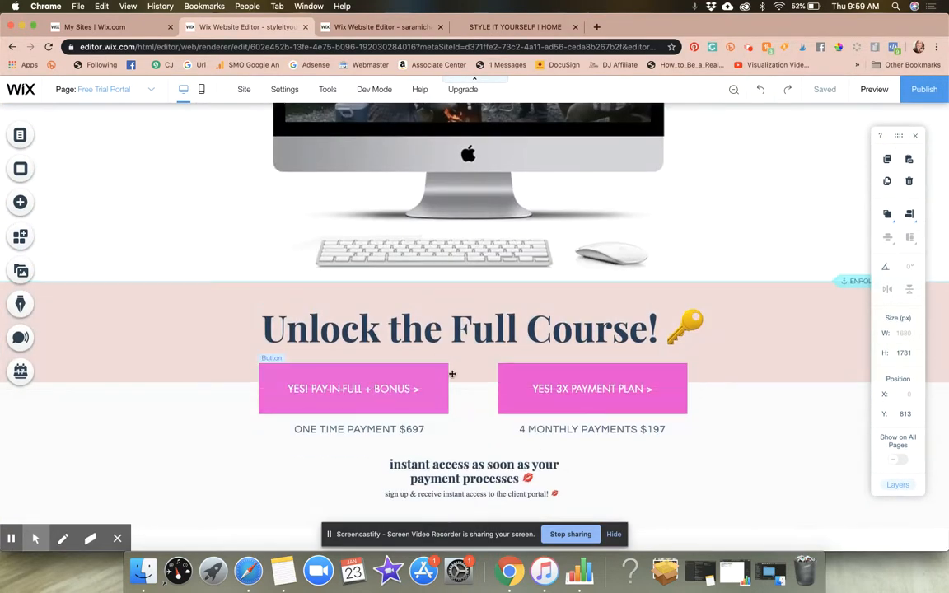
{"action": "scroll", "coordinate": [693, 262], "scroll_direction": "up", "scroll_amount": 20}
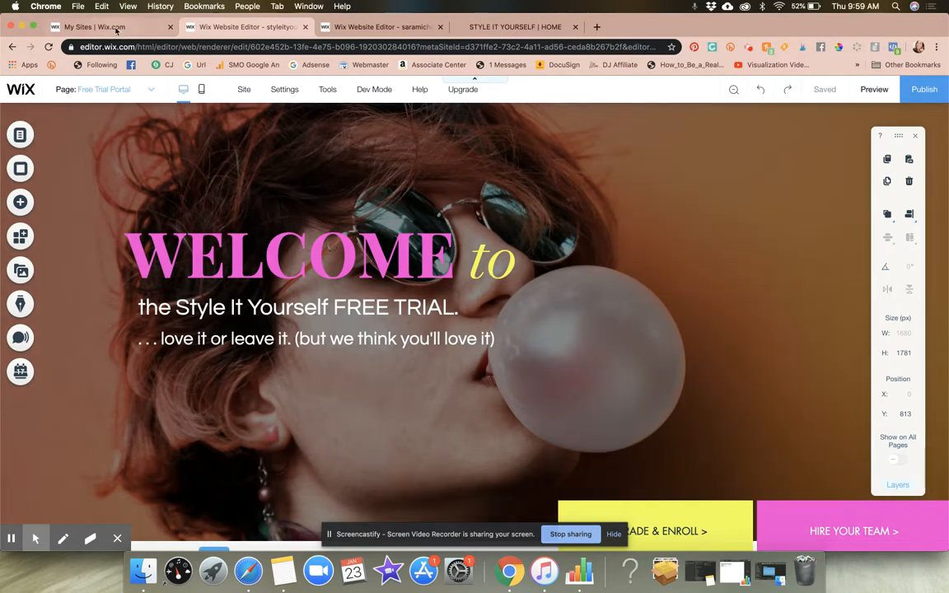
Go to the My Sites overview and look over the site cards.
{"action": "left_click", "coordinate": [117, 31]}
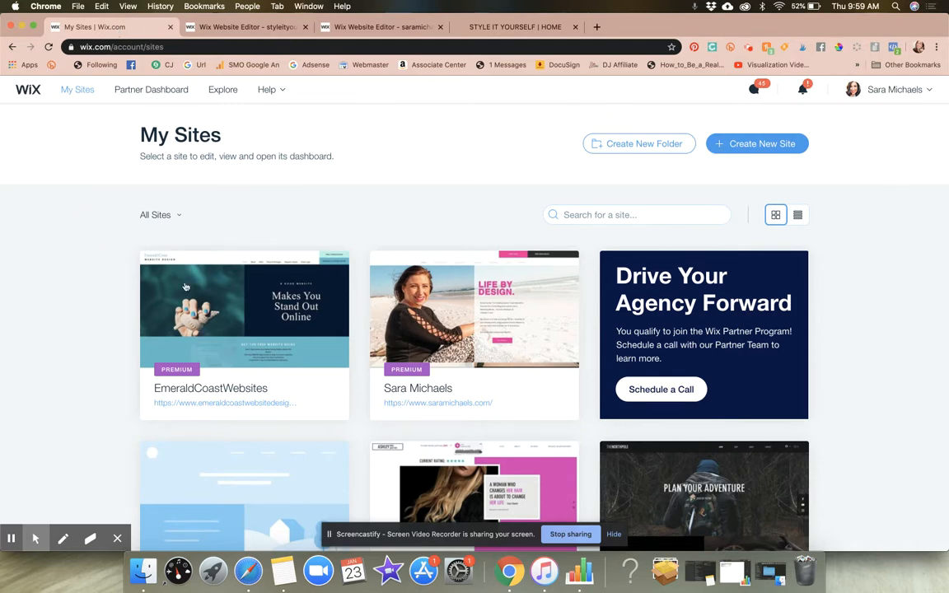
{"action": "mouse_move", "coordinate": [545, 403]}
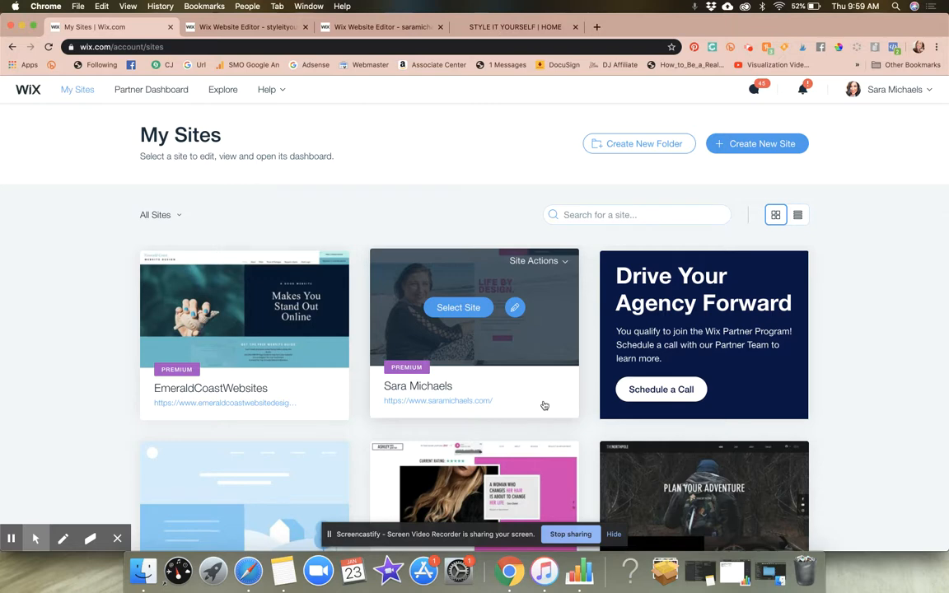
{"action": "mouse_move", "coordinate": [213, 266]}
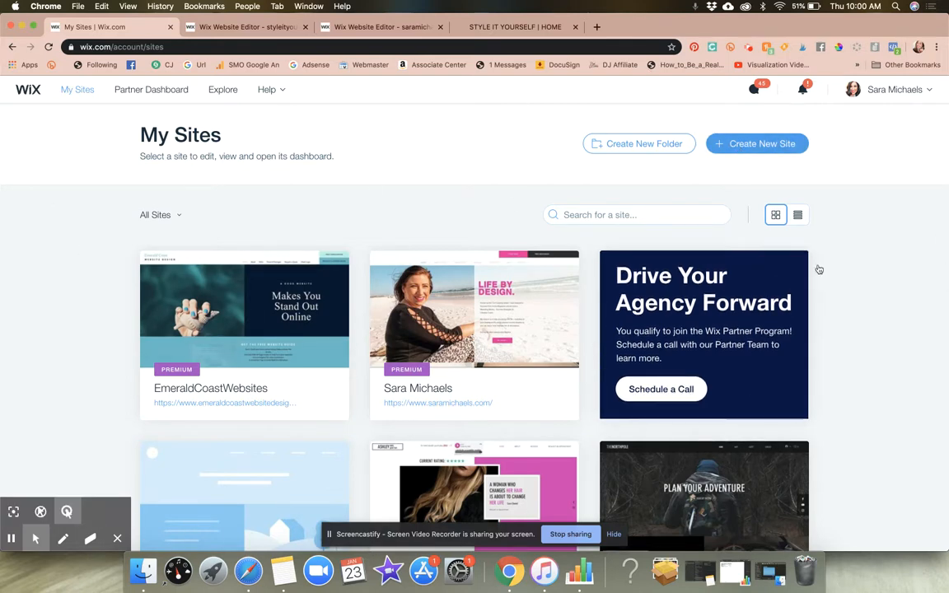
{"action": "mouse_move", "coordinate": [267, 302]}
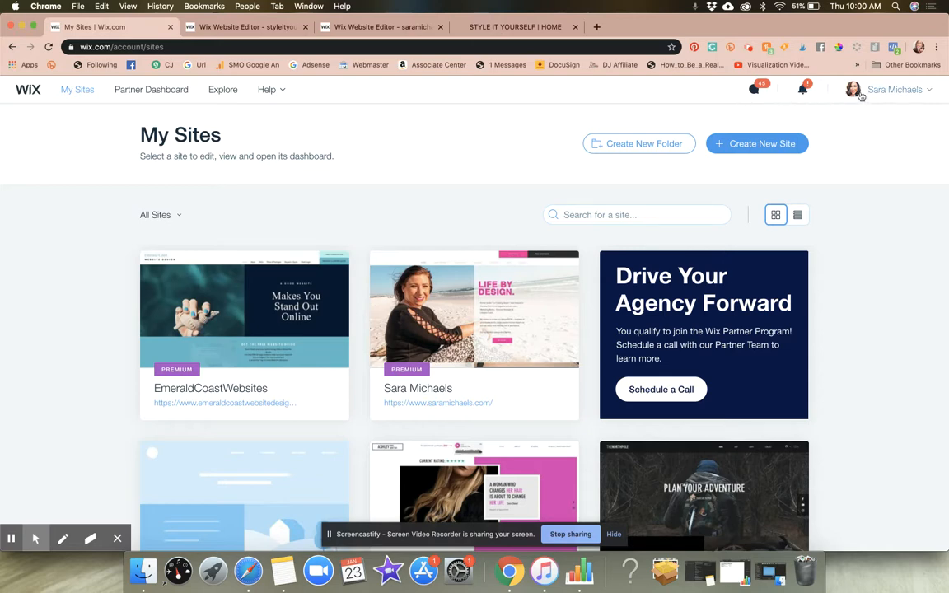
Examine the account options, including Subscriptions and Hire a Wix Partner, and close them.
{"action": "left_click", "coordinate": [820, 88]}
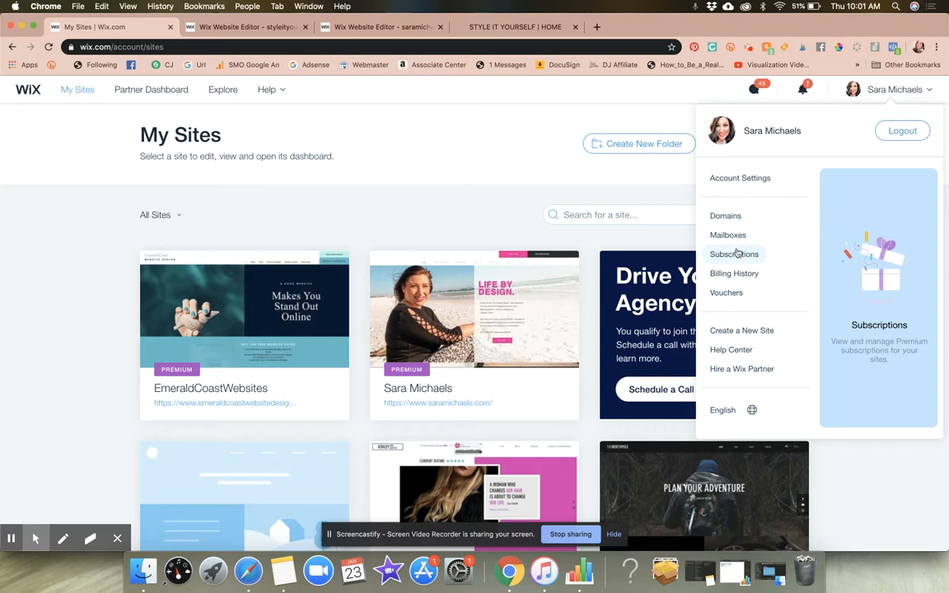
{"action": "mouse_move", "coordinate": [715, 405]}
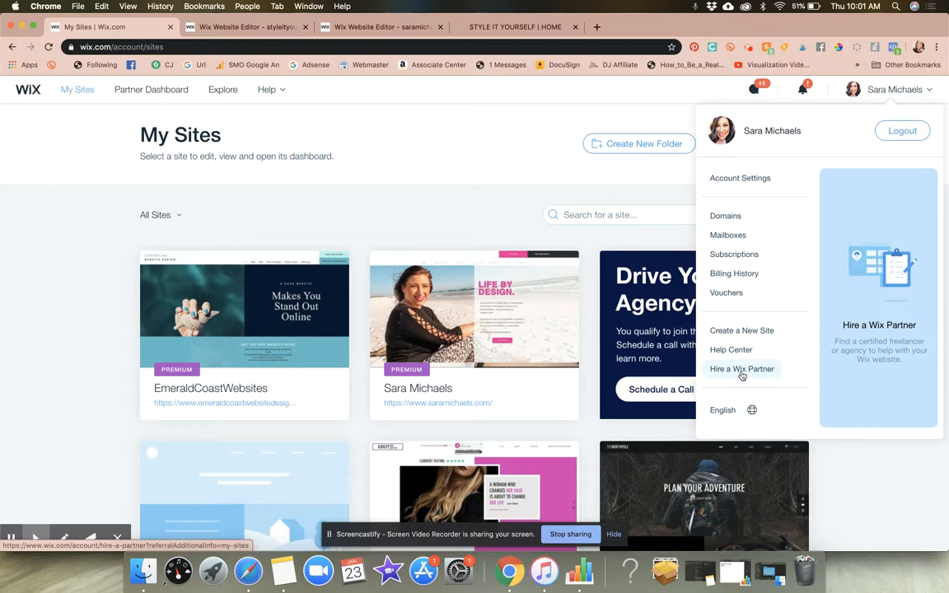
{"action": "left_click", "coordinate": [662, 99]}
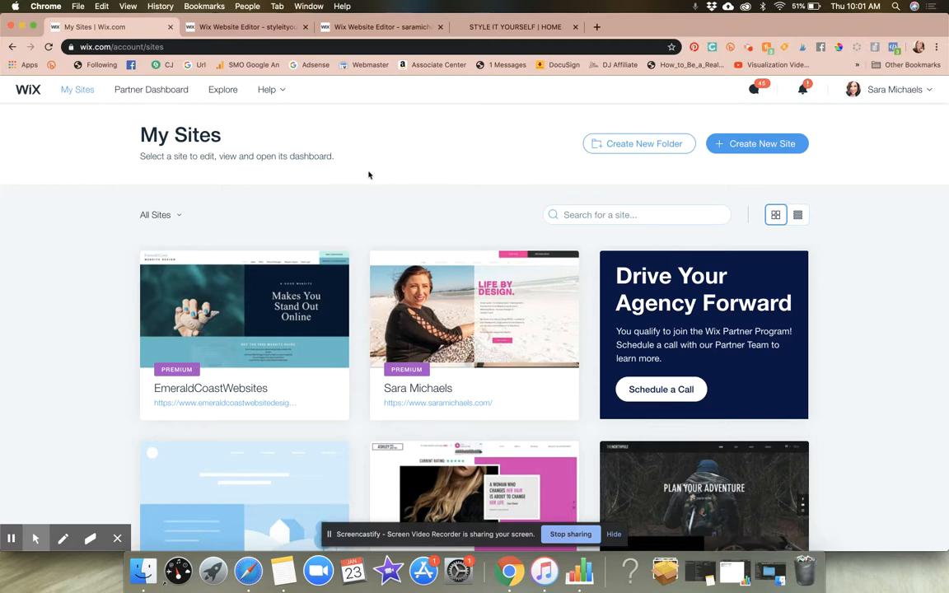
Review the site actions of the Life by Design site, including its Rename Site form, and leave them without changing anything.
{"action": "mouse_move", "coordinate": [483, 262]}
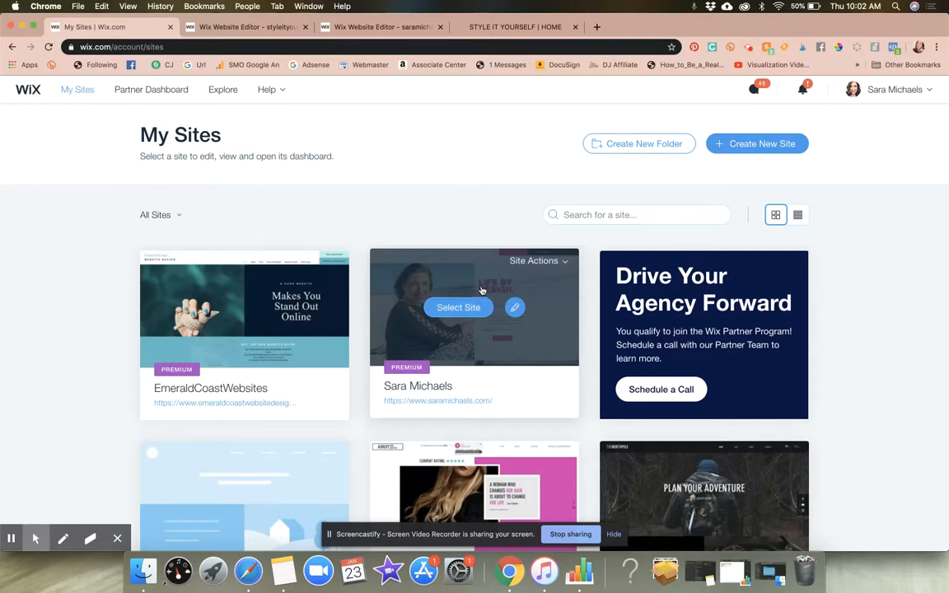
{"action": "left_click", "coordinate": [555, 261]}
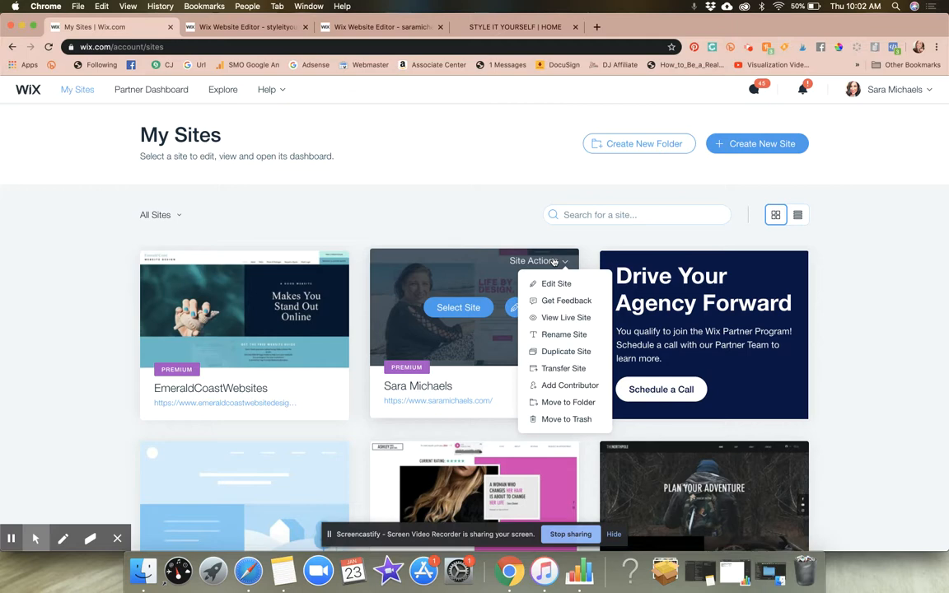
{"action": "left_click", "coordinate": [557, 337]}
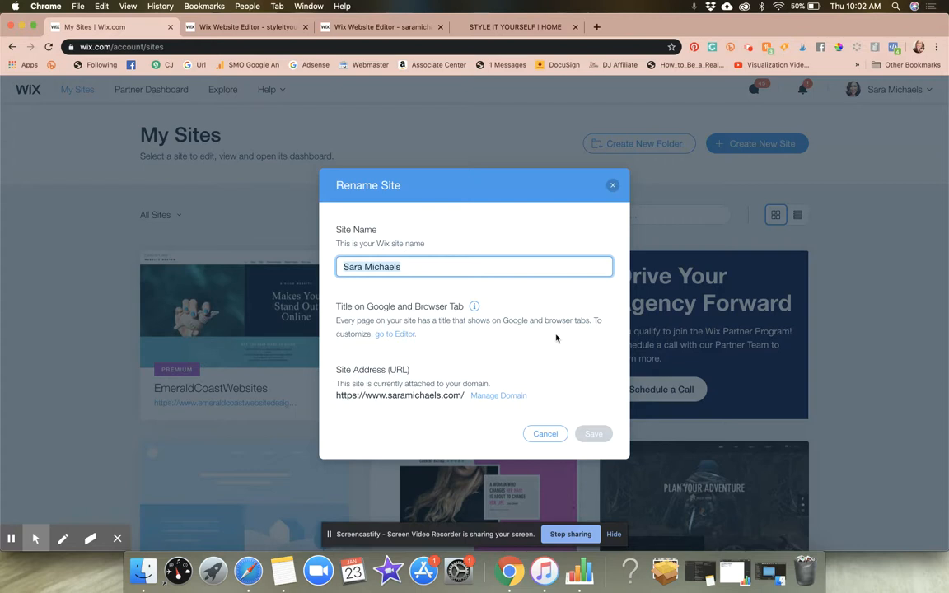
{"action": "left_click", "coordinate": [459, 275]}
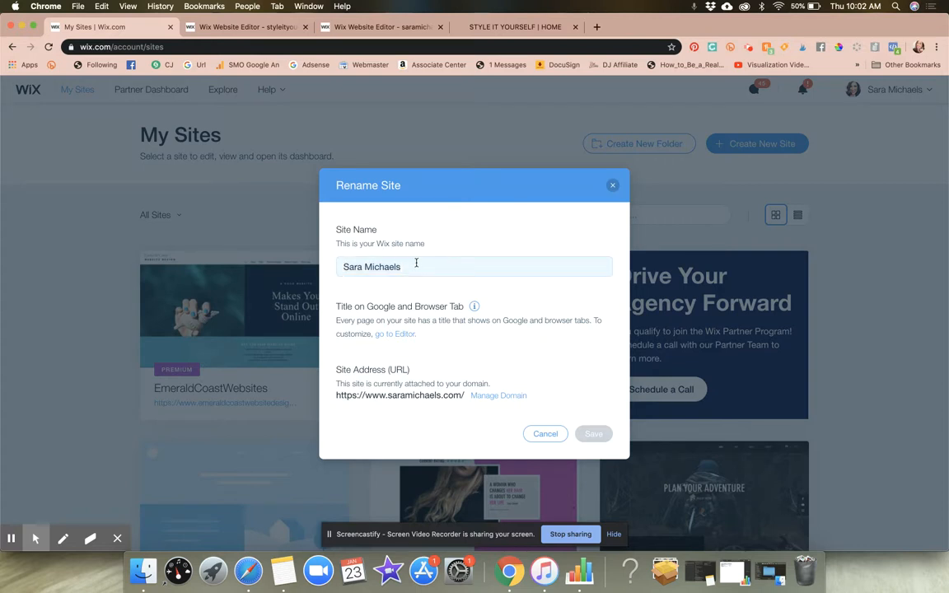
{"action": "left_click", "coordinate": [612, 185]}
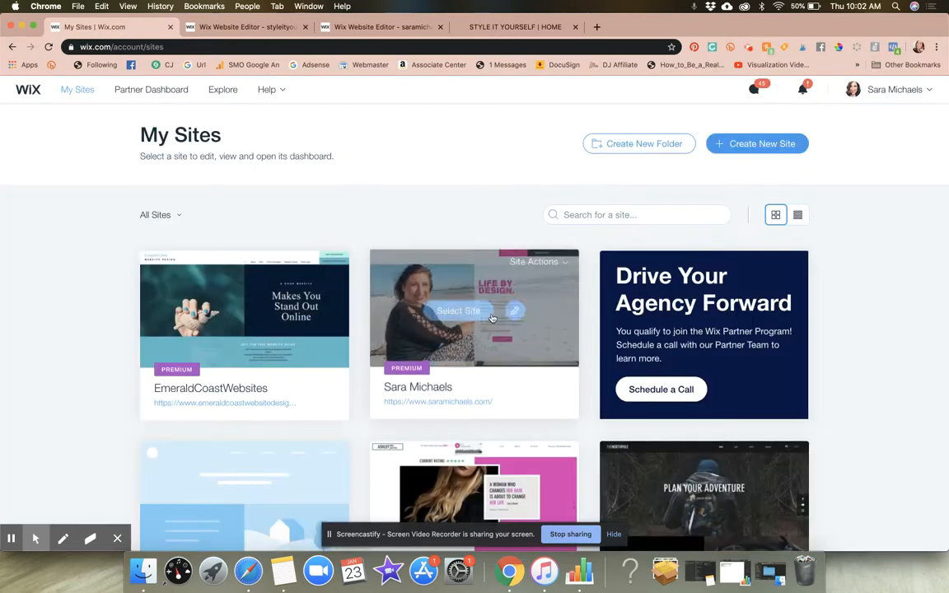
{"action": "left_click", "coordinate": [559, 263]}
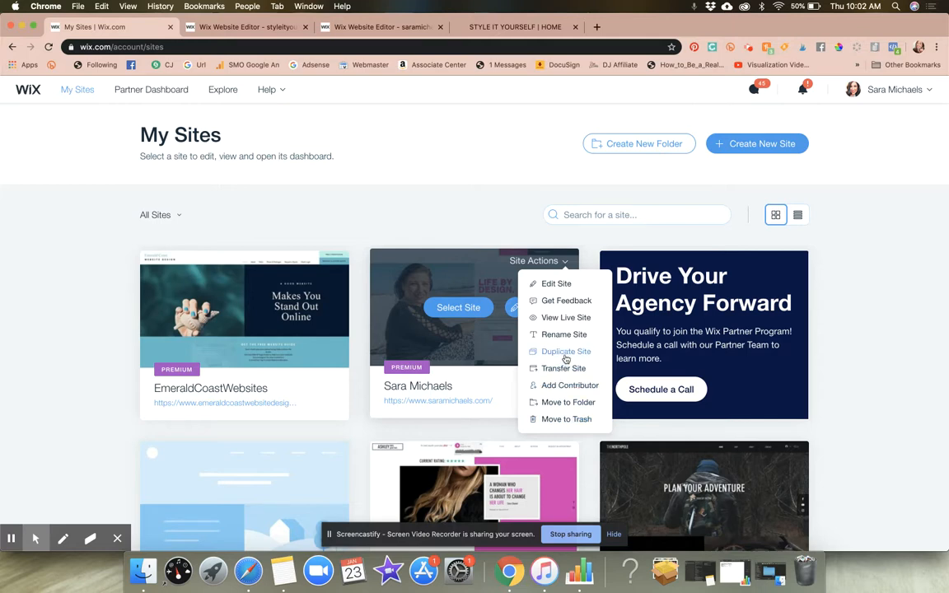
{"action": "left_click", "coordinate": [480, 198]}
{"action": "mouse_move", "coordinate": [453, 272]}
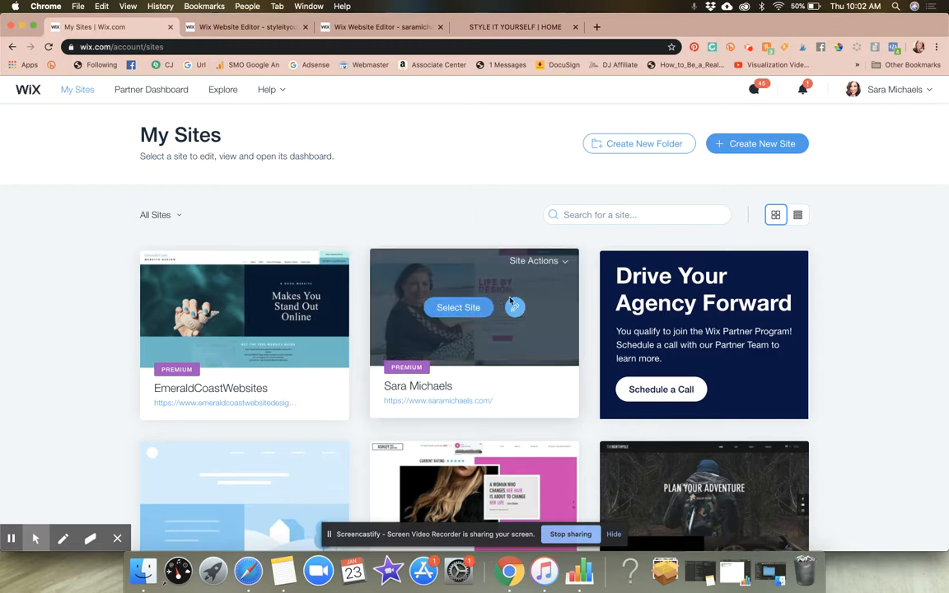
Switch to the Life by Design site's editor and show the page list of its Site Menu.
{"action": "left_click", "coordinate": [355, 26]}
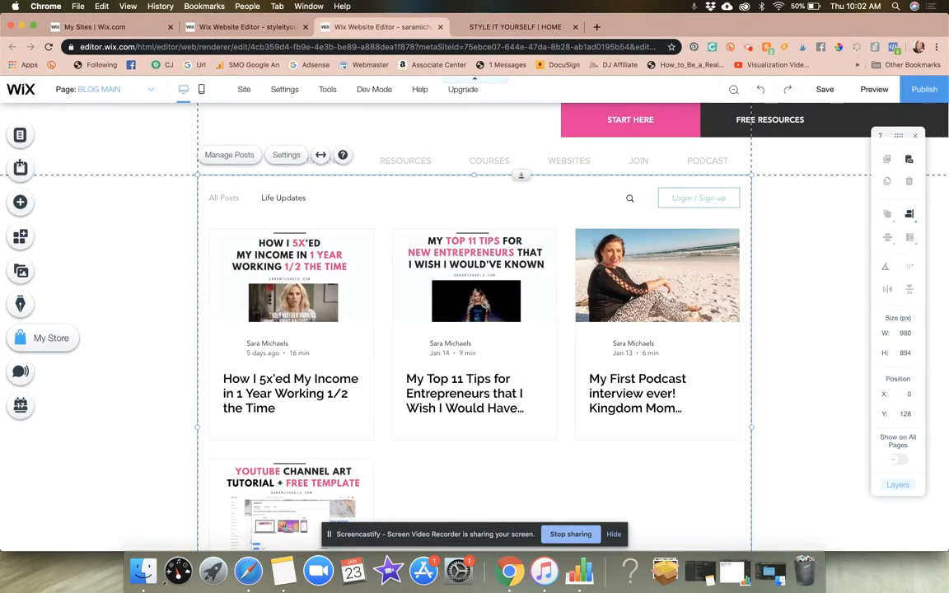
{"action": "left_click", "coordinate": [19, 140]}
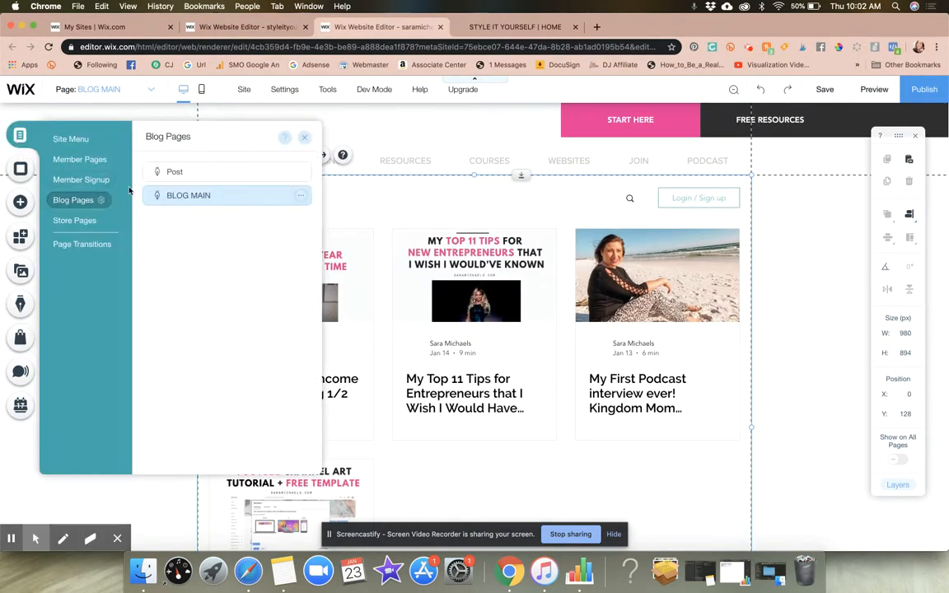
{"action": "left_click", "coordinate": [70, 140]}
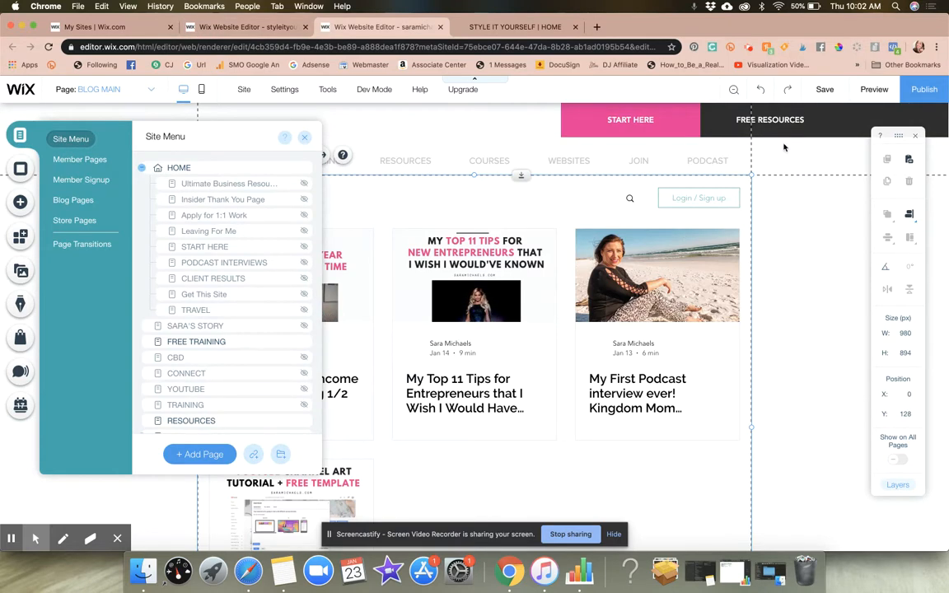
Check the My Sites overview again, then open the Life by Design site's HOME page in the editor and close the page list.
{"action": "left_click", "coordinate": [140, 31]}
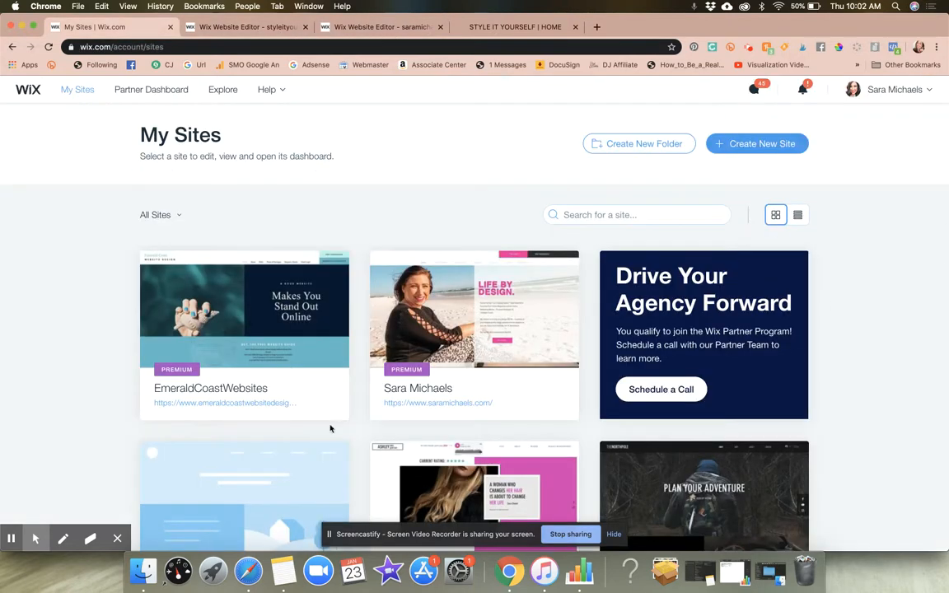
{"action": "left_click", "coordinate": [358, 28]}
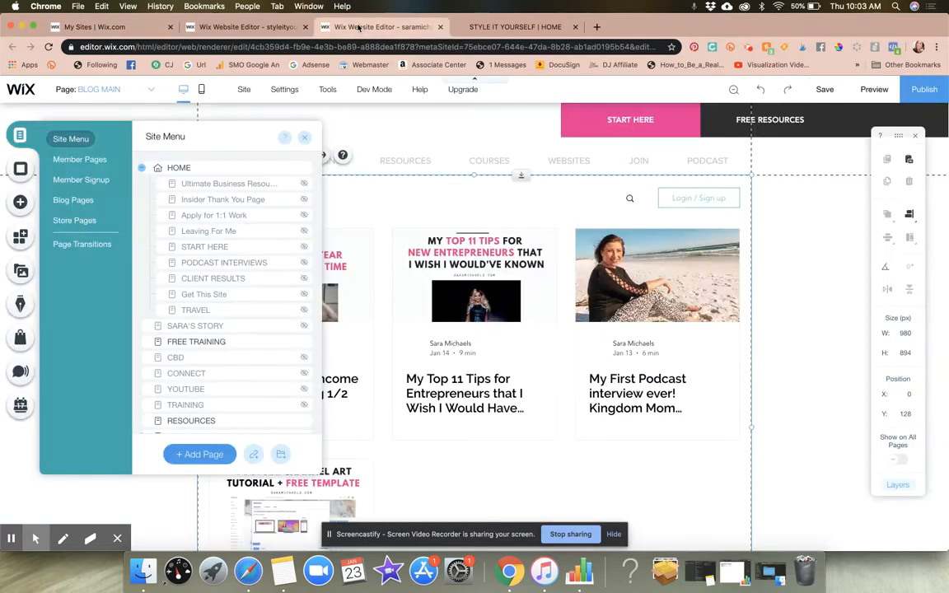
{"action": "left_click", "coordinate": [161, 165]}
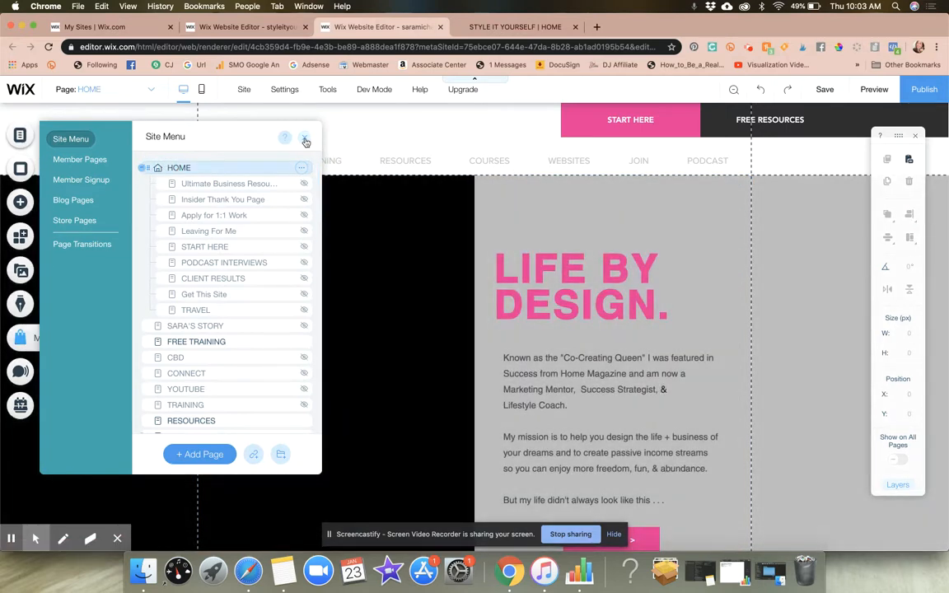
{"action": "left_click", "coordinate": [305, 138]}
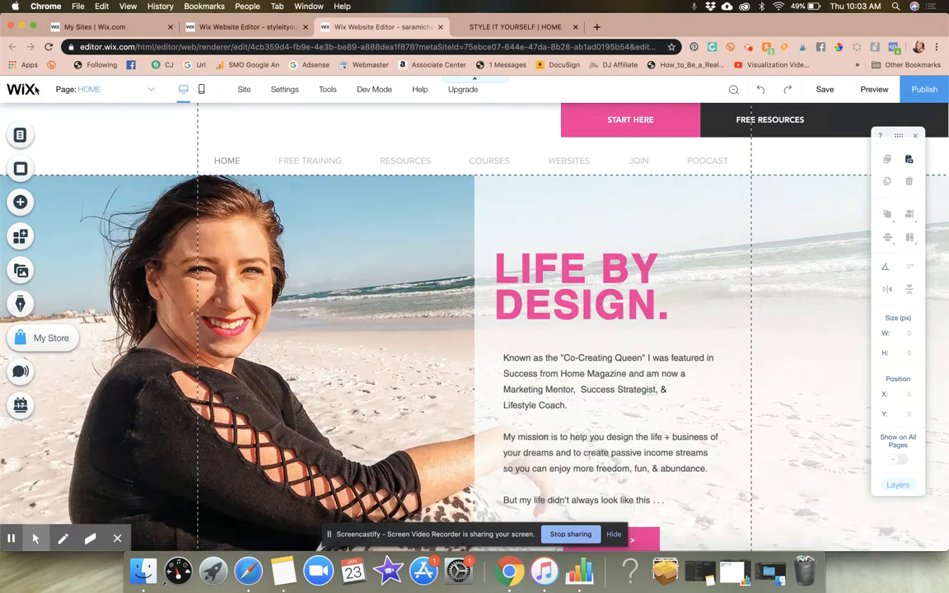
View the list of pages available for switching in the editor and close it while staying on HOME.
{"action": "left_click", "coordinate": [115, 87]}
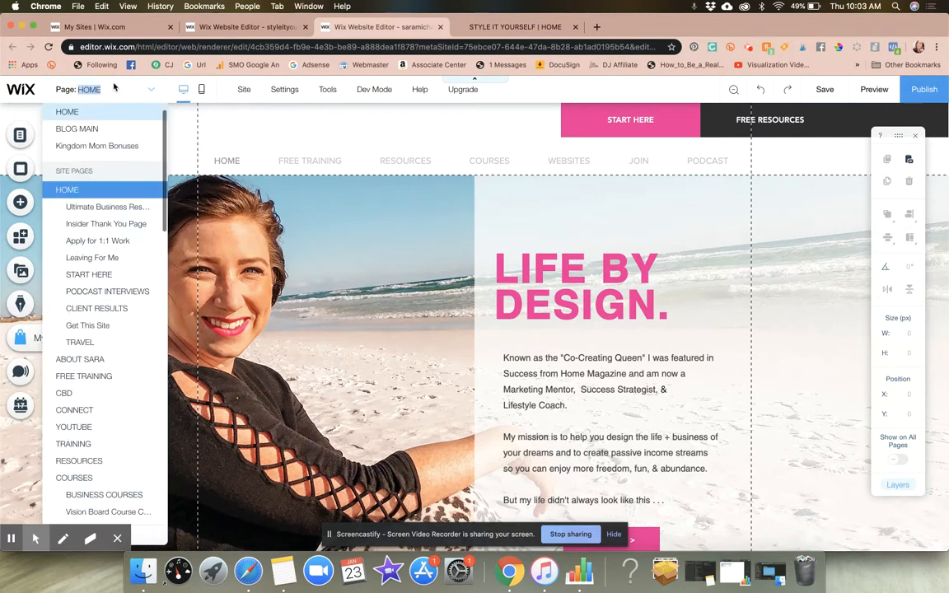
{"action": "left_click", "coordinate": [213, 118]}
{"action": "left_click", "coordinate": [134, 97]}
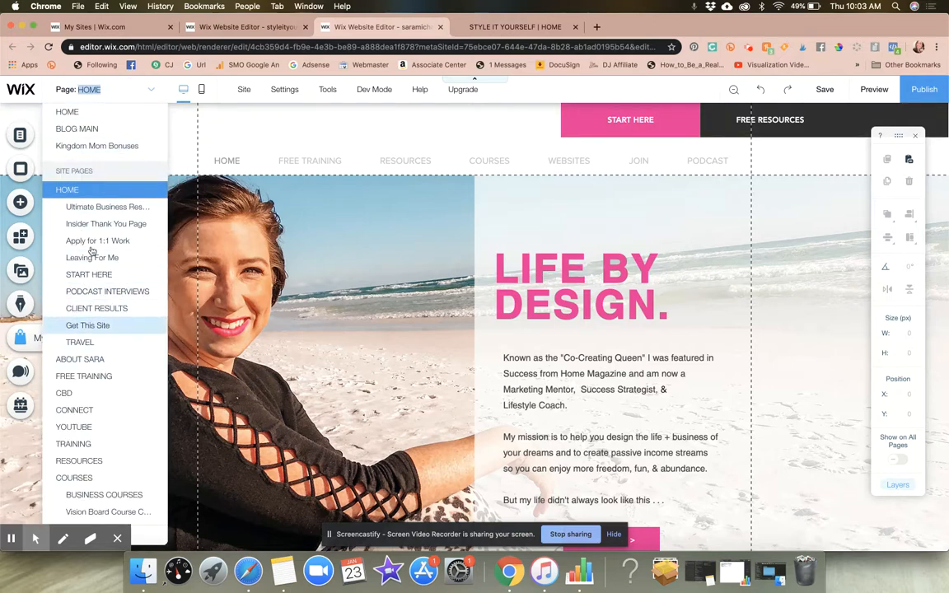
{"action": "left_click", "coordinate": [242, 120]}
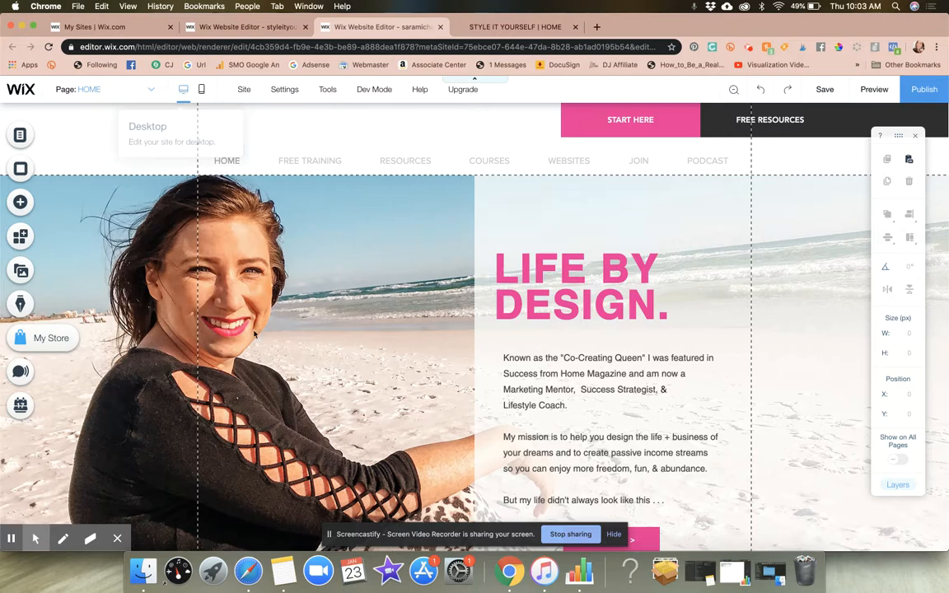
Compare the mobile and desktop versions of the HOME page, ending in the mobile editor.
{"action": "left_click", "coordinate": [205, 99]}
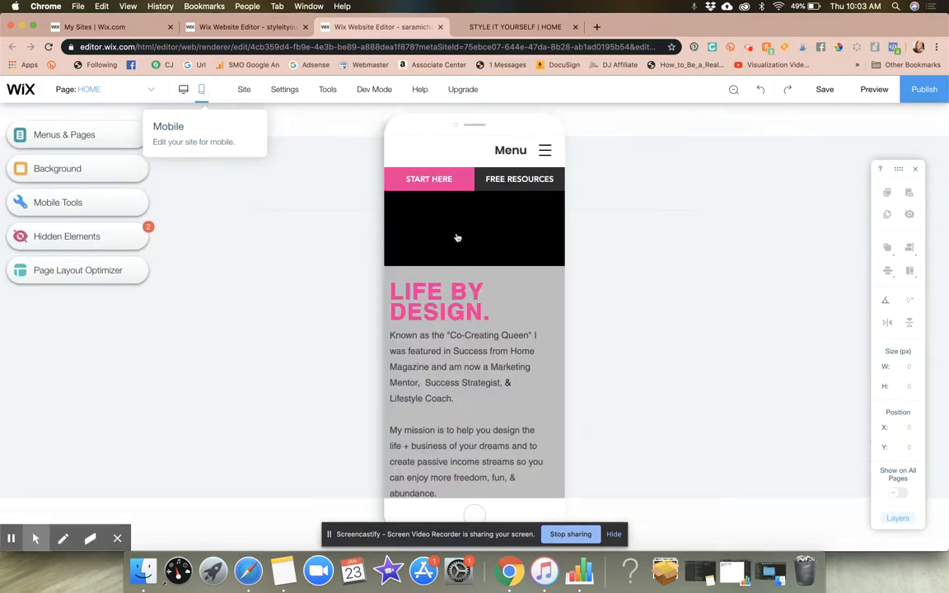
{"action": "left_click", "coordinate": [185, 91]}
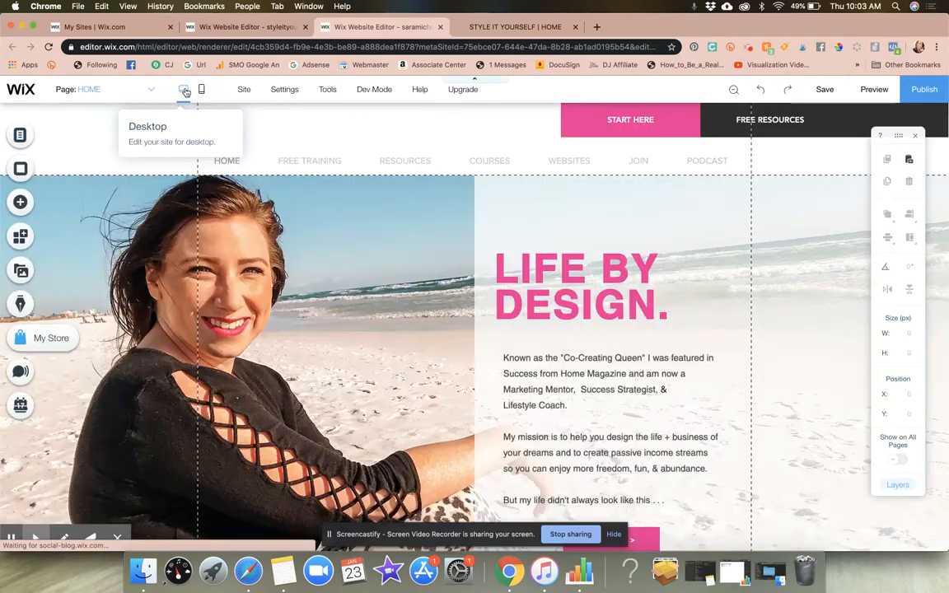
{"action": "left_click", "coordinate": [202, 92]}
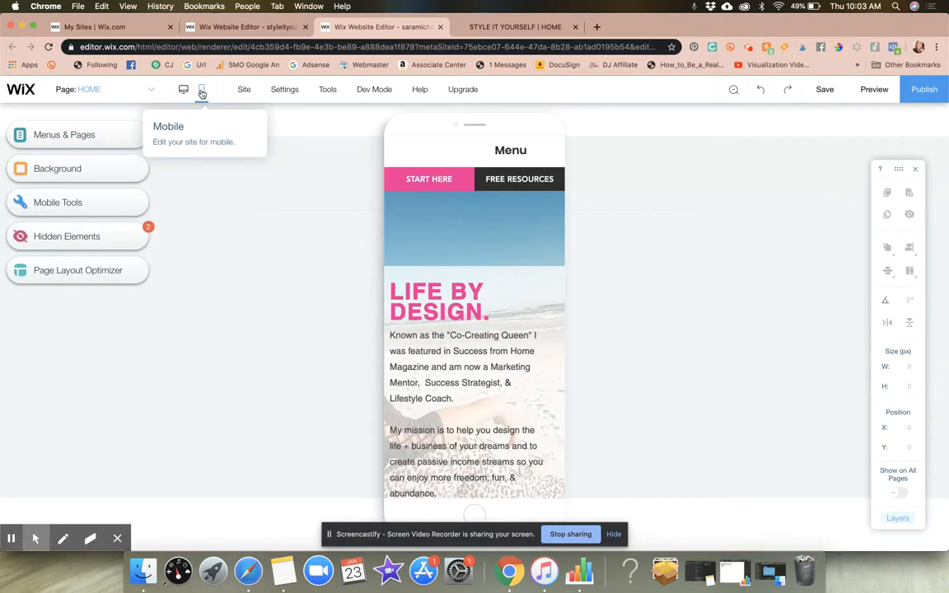
Look through the mobile version of the HOME page and return to the desktop editor.
{"action": "scroll", "coordinate": [456, 245], "scroll_direction": "down", "scroll_amount": 15}
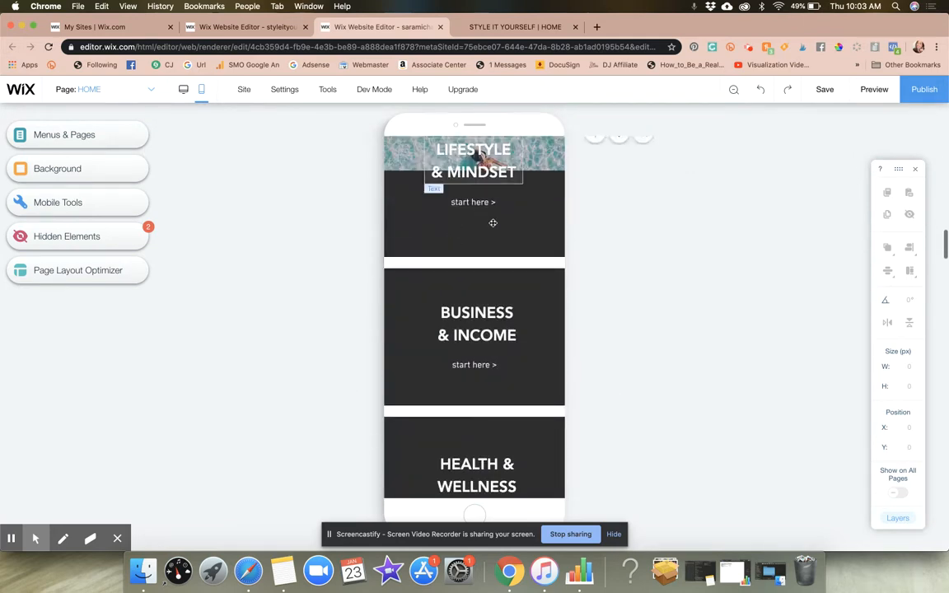
{"action": "scroll", "coordinate": [492, 221], "scroll_direction": "up", "scroll_amount": 5}
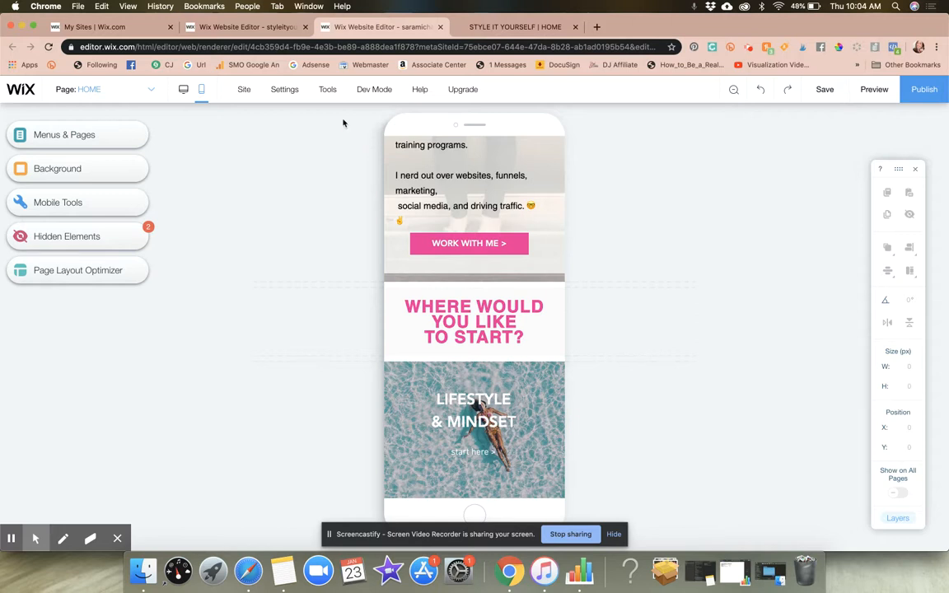
{"action": "left_click", "coordinate": [185, 92]}
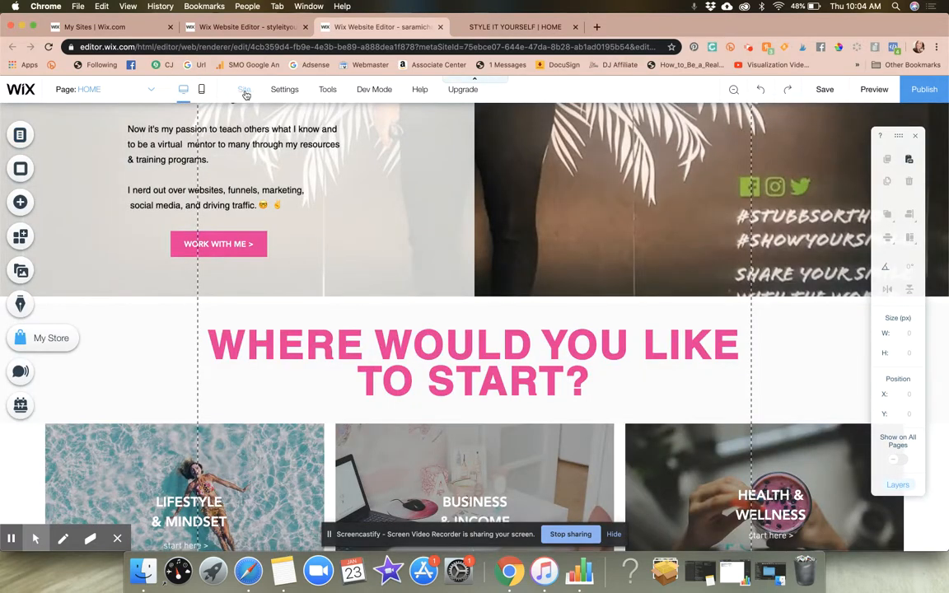
Review the editor's Site and Settings options and open My Dashboard for this site.
{"action": "mouse_move", "coordinate": [246, 95]}
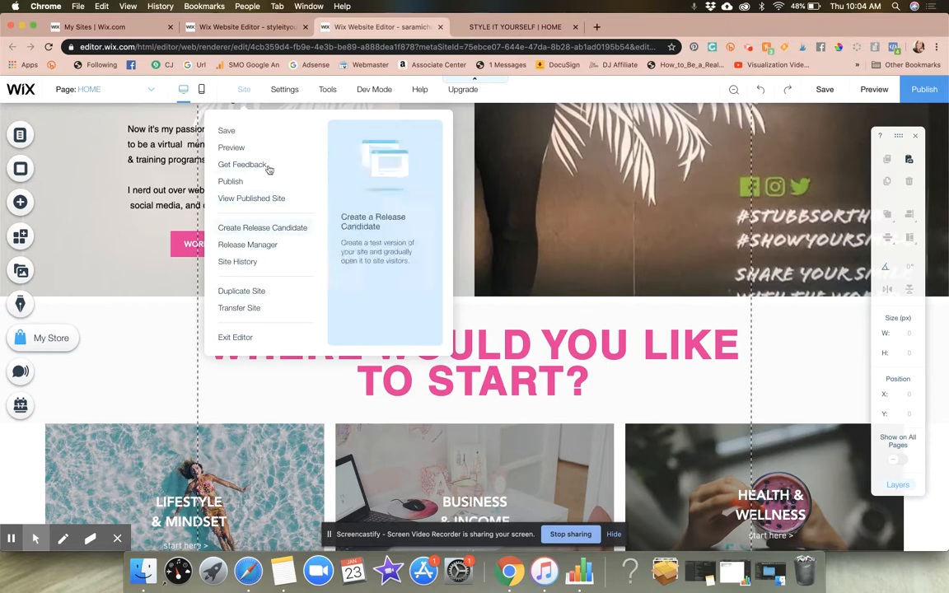
{"action": "mouse_move", "coordinate": [284, 92]}
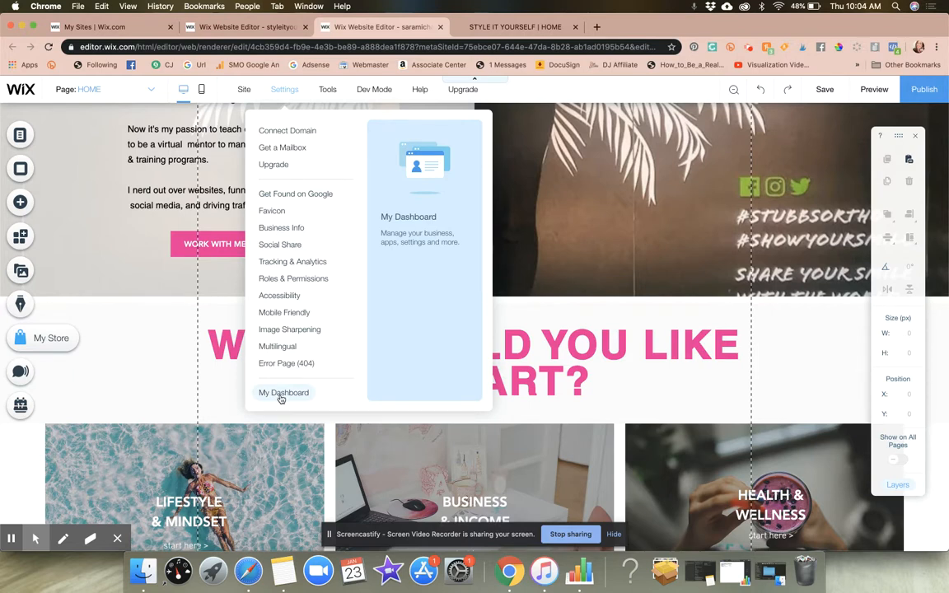
{"action": "left_click", "coordinate": [281, 394]}
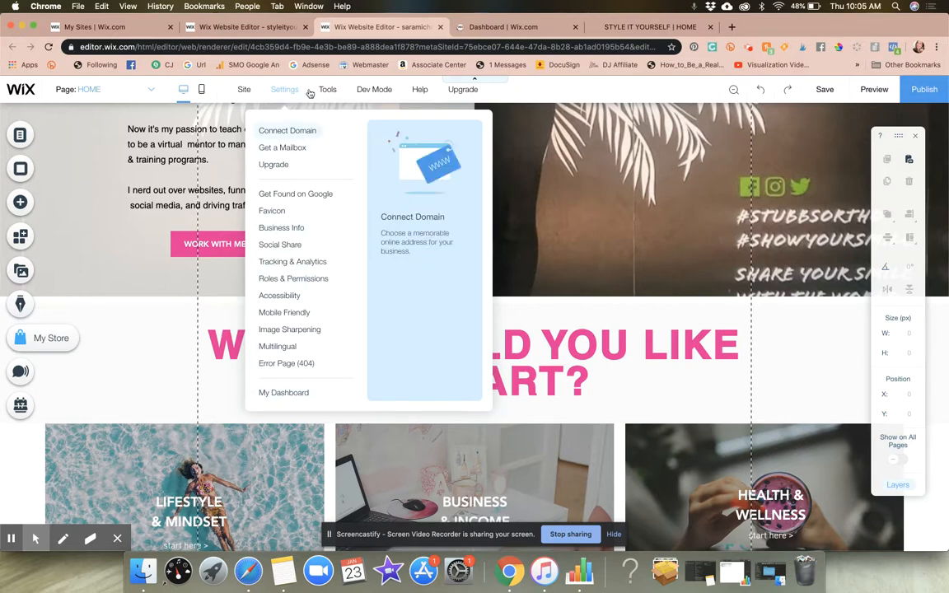
Turn the editor's Rulers on and off again.
{"action": "mouse_move", "coordinate": [327, 93]}
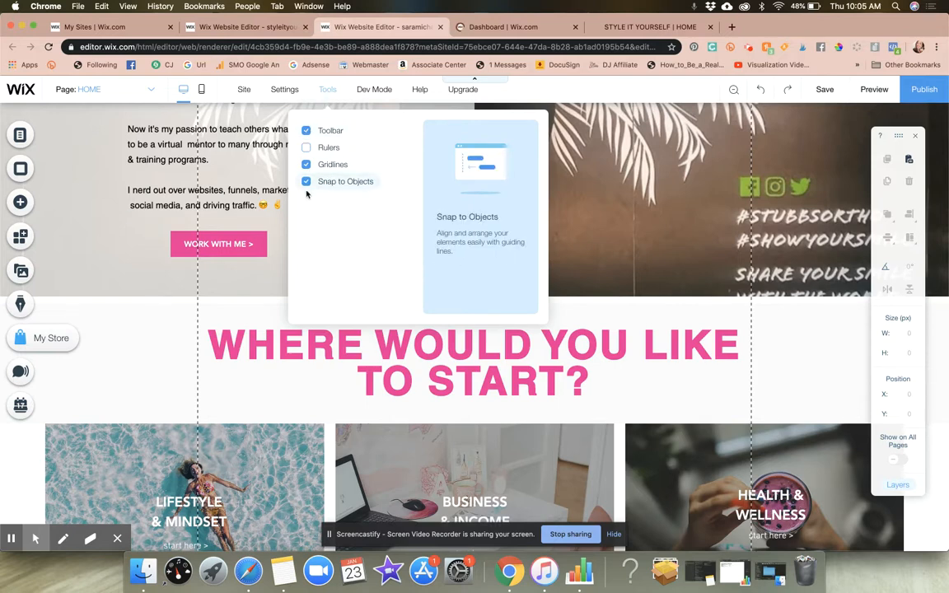
{"action": "left_click", "coordinate": [307, 149]}
{"action": "left_click", "coordinate": [306, 150]}
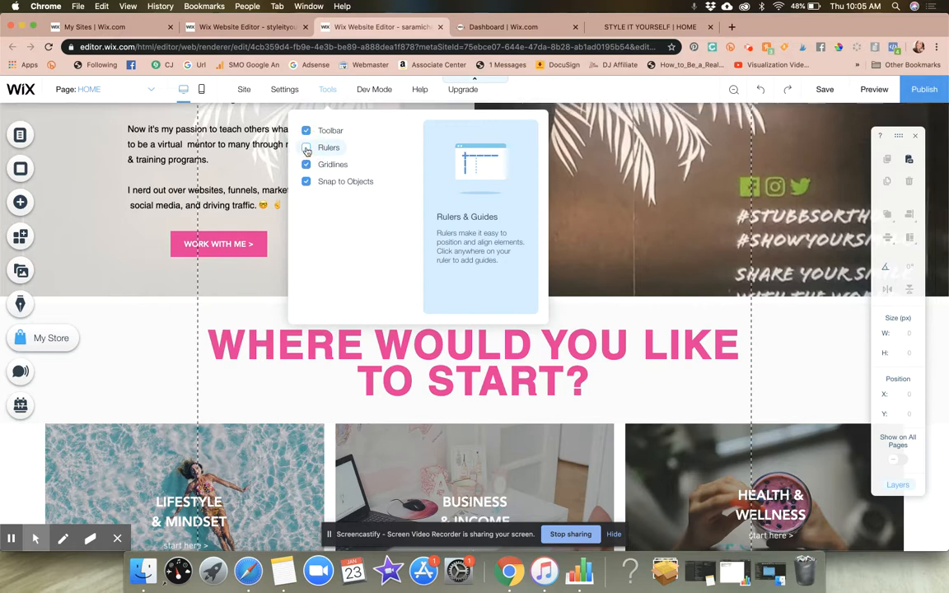
Review the Dev Mode, Help and Upgrade options of the editor.
{"action": "mouse_move", "coordinate": [375, 91]}
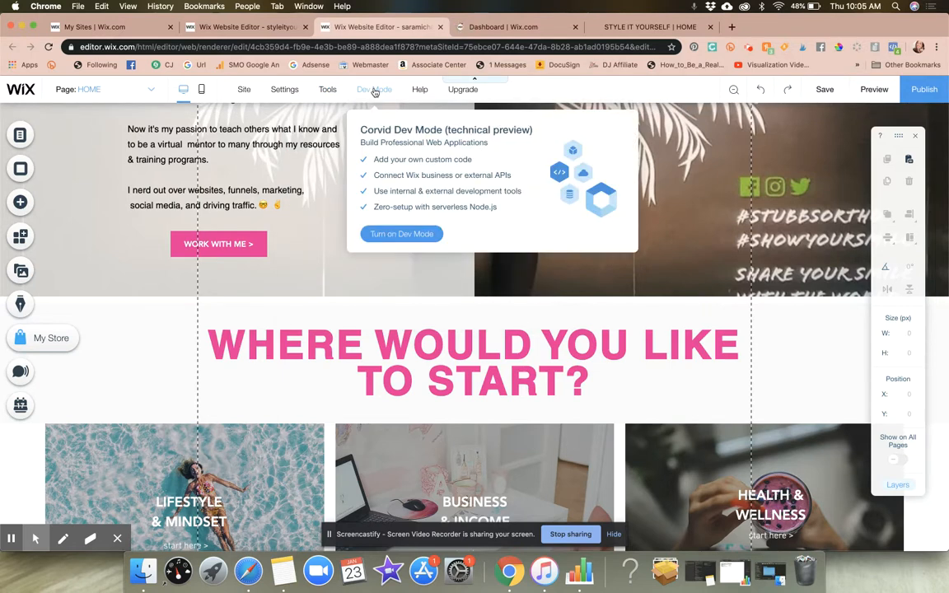
{"action": "mouse_move", "coordinate": [428, 98]}
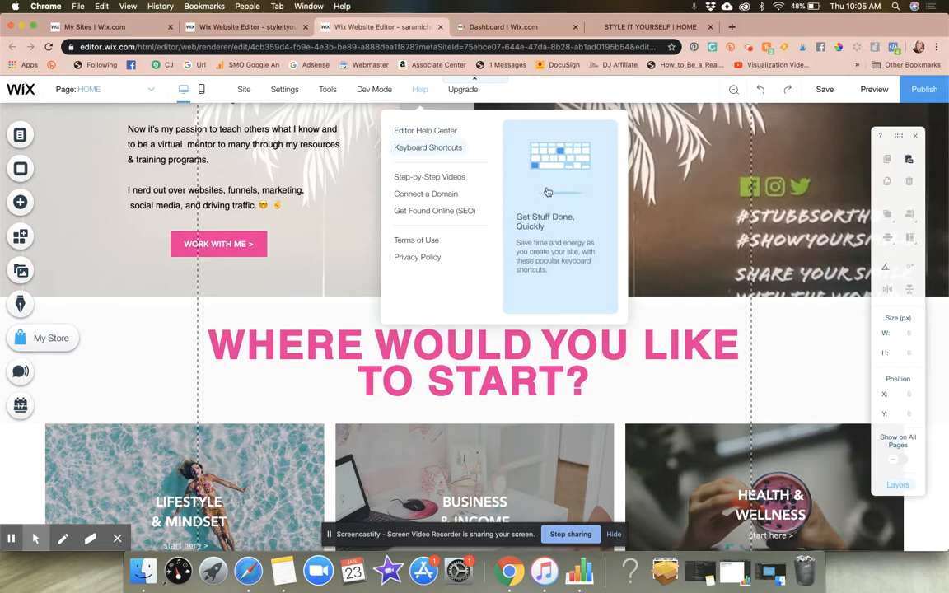
{"action": "mouse_move", "coordinate": [470, 93]}
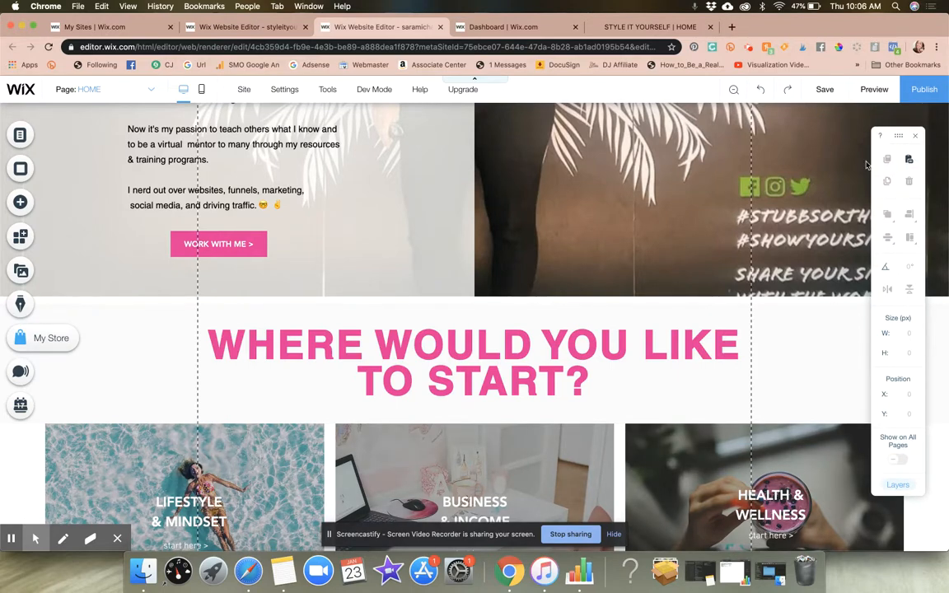
Show the Site Menu page list for the site and look through its pages and subpages.
{"action": "scroll", "coordinate": [775, 234], "scroll_direction": "up", "scroll_amount": 3}
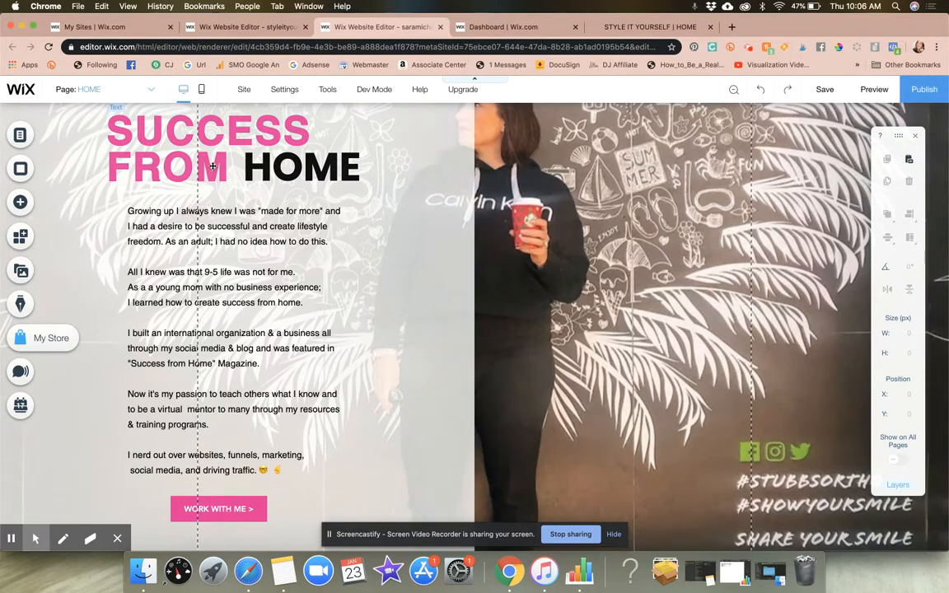
{"action": "scroll", "coordinate": [213, 165], "scroll_direction": "up", "scroll_amount": 10}
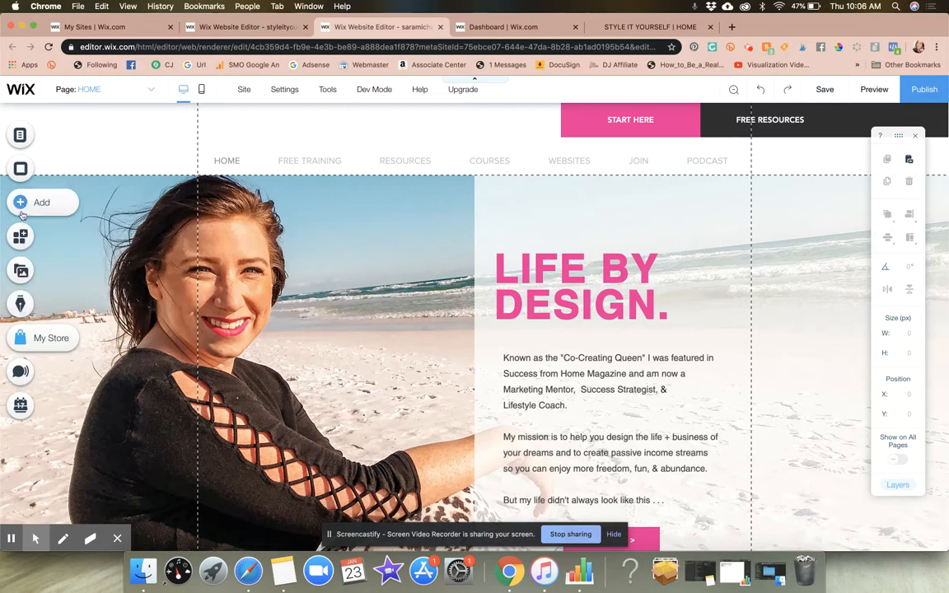
{"action": "left_click", "coordinate": [29, 135]}
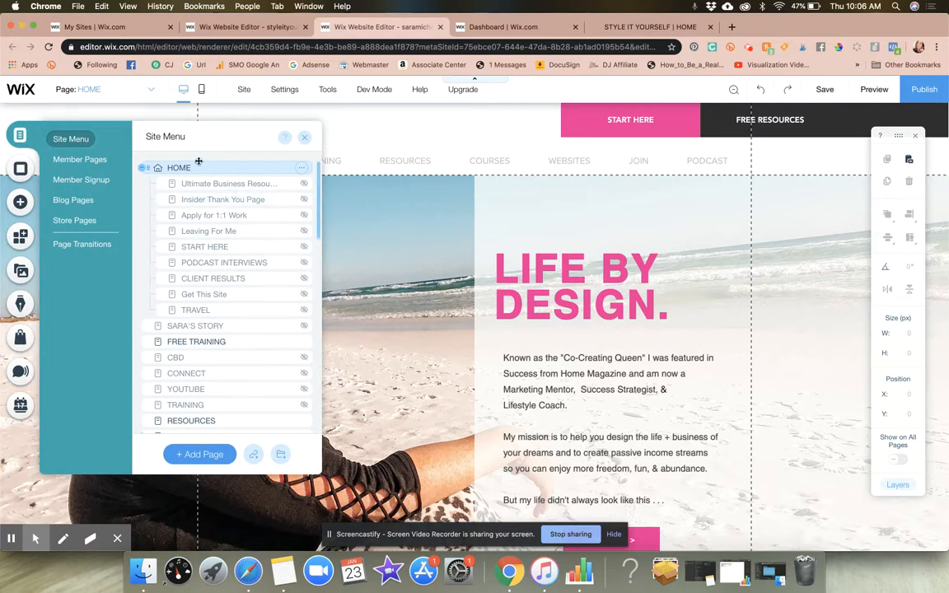
{"action": "scroll", "coordinate": [198, 387], "scroll_direction": "down", "scroll_amount": 10}
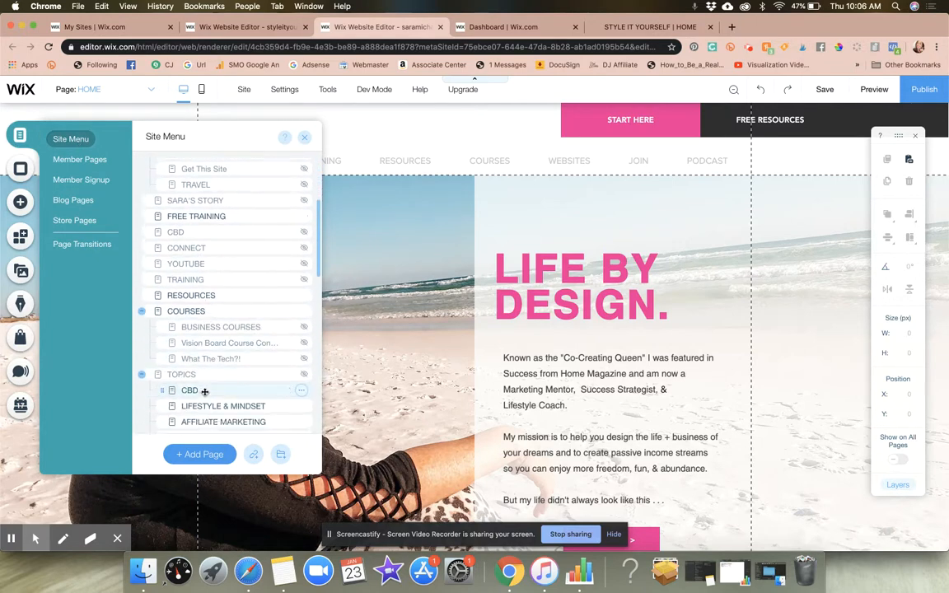
{"action": "scroll", "coordinate": [204, 392], "scroll_direction": "up", "scroll_amount": 10}
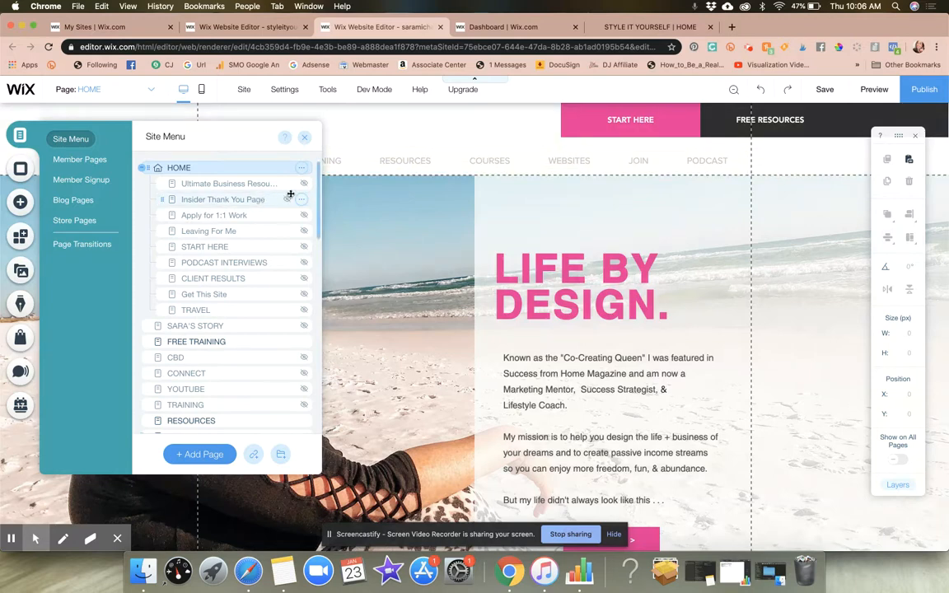
{"action": "left_click_drag", "start_coordinate": [285, 184], "coordinate": [240, 166]}
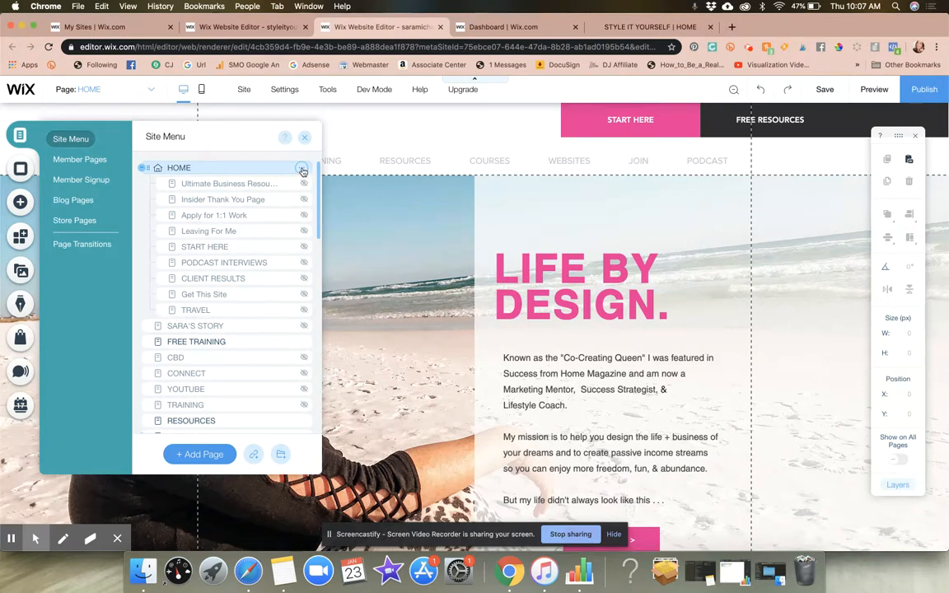
Open the HOME page's settings and expand the Advanced Settings of its page info.
{"action": "left_click", "coordinate": [302, 169]}
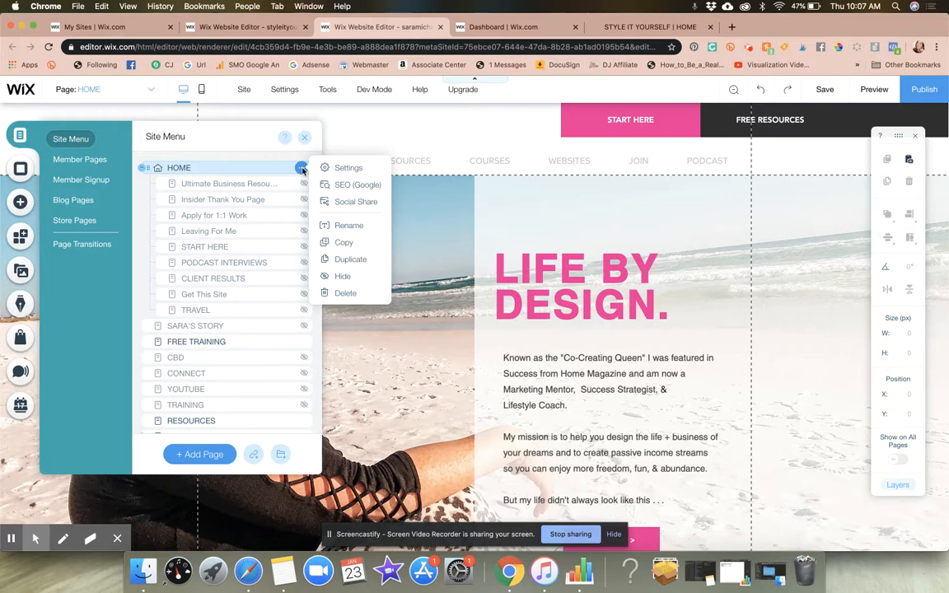
{"action": "left_click", "coordinate": [350, 168]}
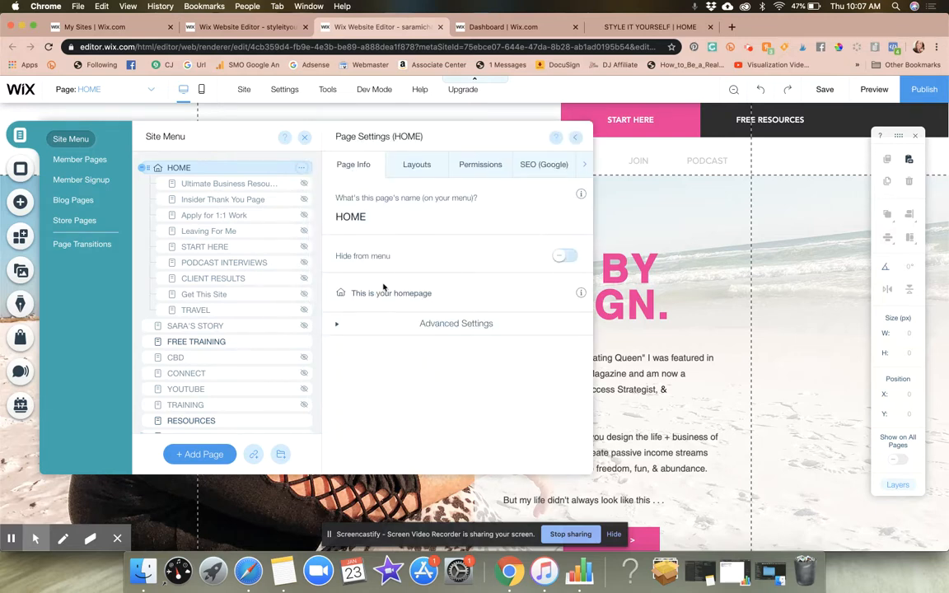
{"action": "left_click", "coordinate": [358, 332]}
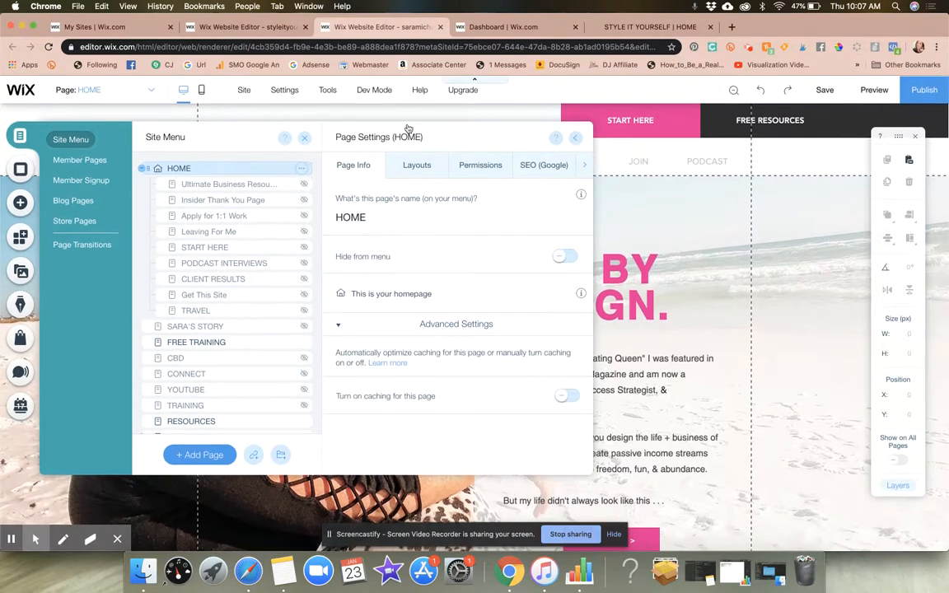
Try the No Header & Footer layout on the HOME page and restore the Standard layout.
{"action": "left_click", "coordinate": [416, 164]}
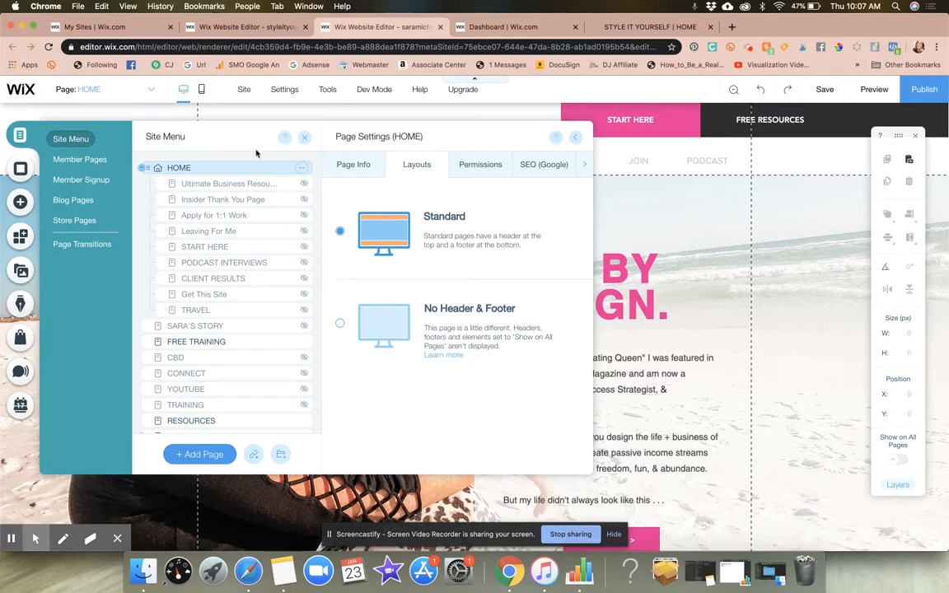
{"action": "left_click", "coordinate": [301, 170]}
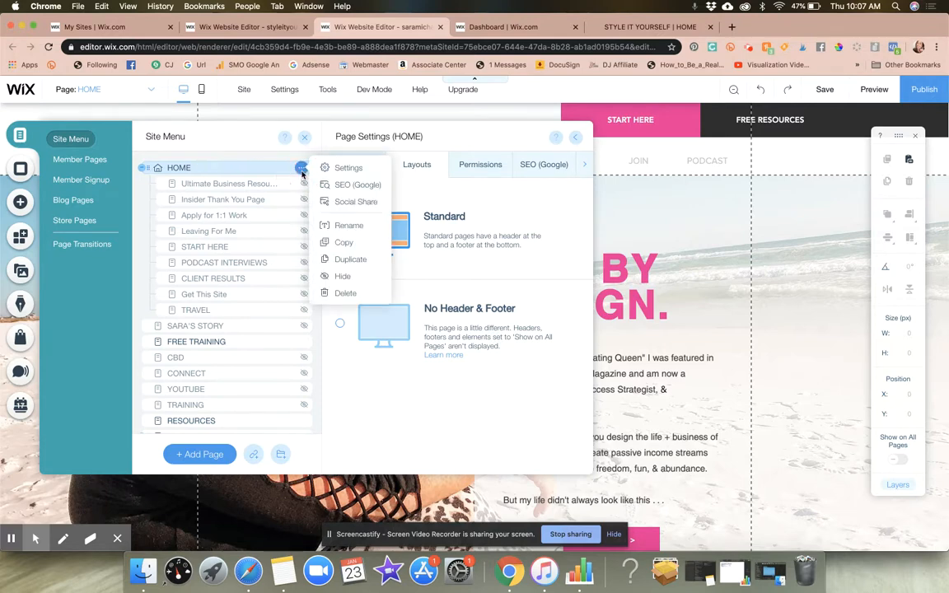
{"action": "left_click", "coordinate": [340, 170]}
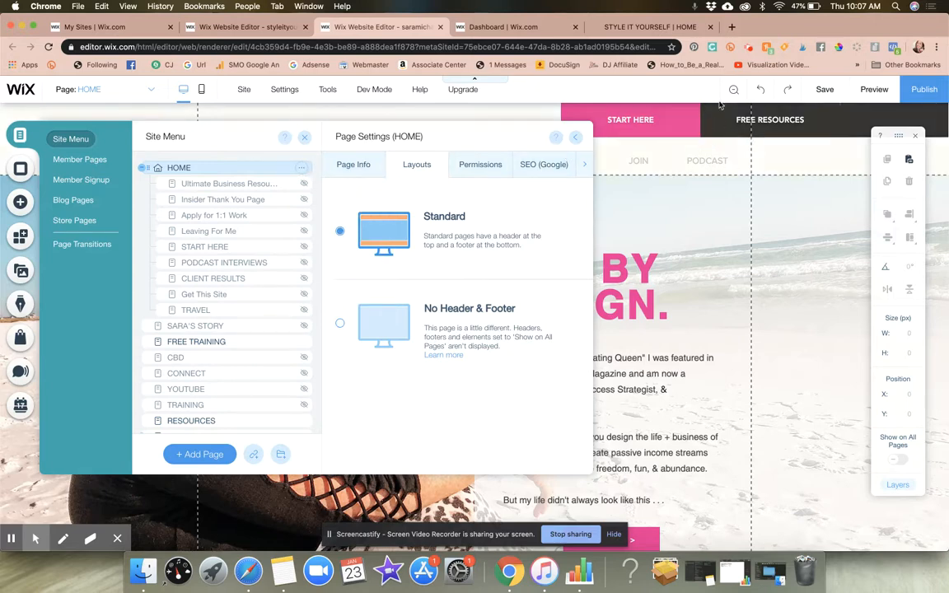
{"action": "left_click", "coordinate": [342, 326]}
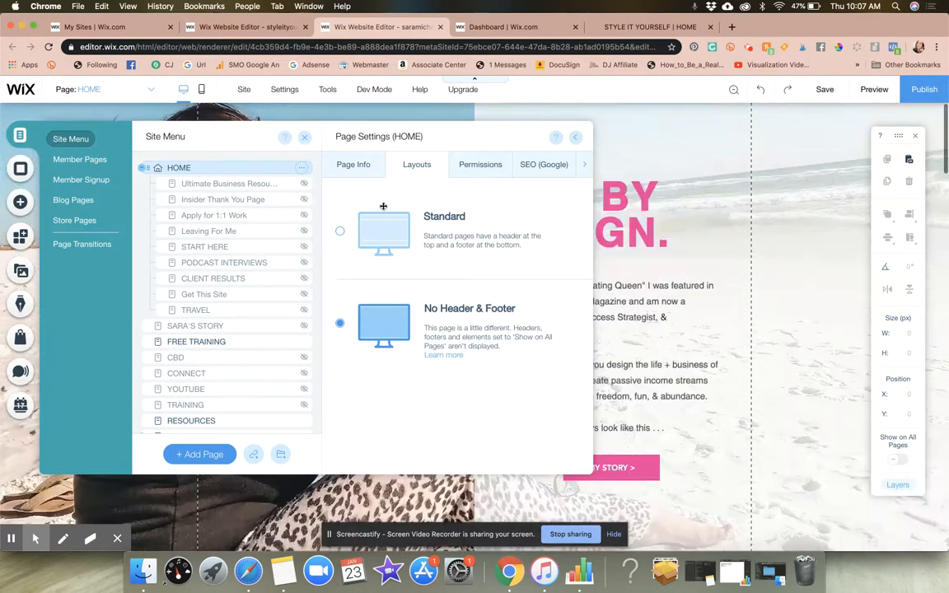
{"action": "left_click", "coordinate": [342, 234]}
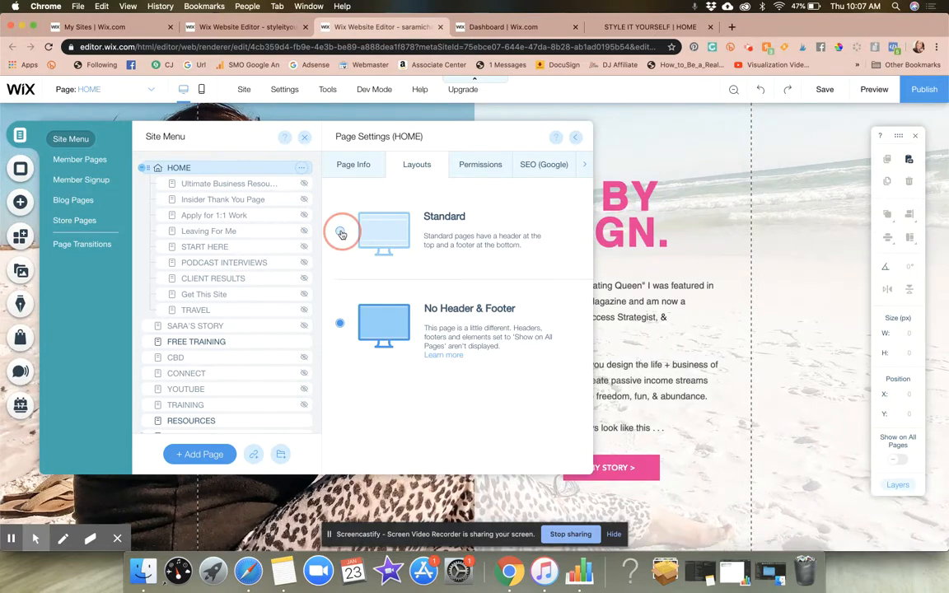
Review the HOME page's viewing permissions and its SEO (Google) settings.
{"action": "left_click", "coordinate": [474, 165]}
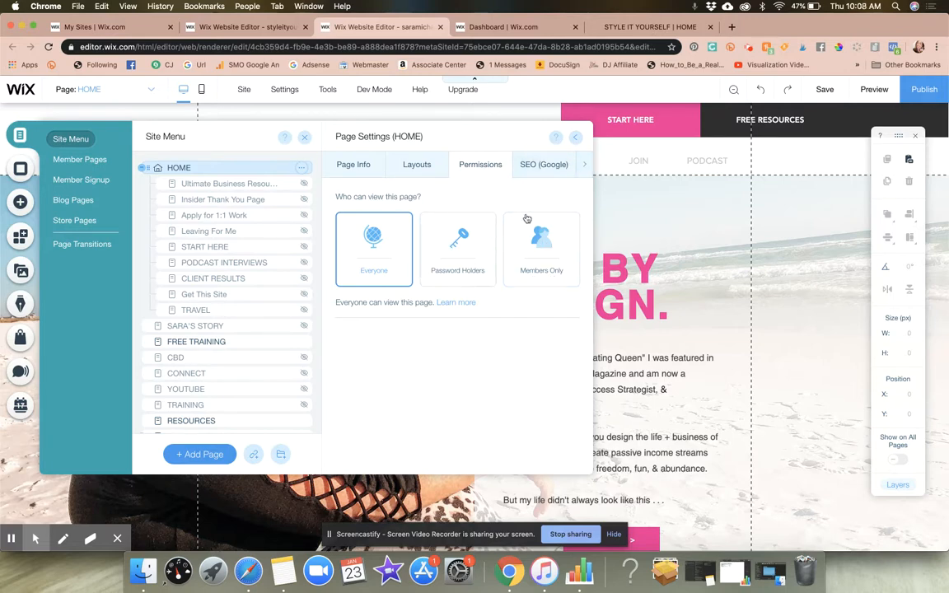
{"action": "left_click", "coordinate": [592, 167]}
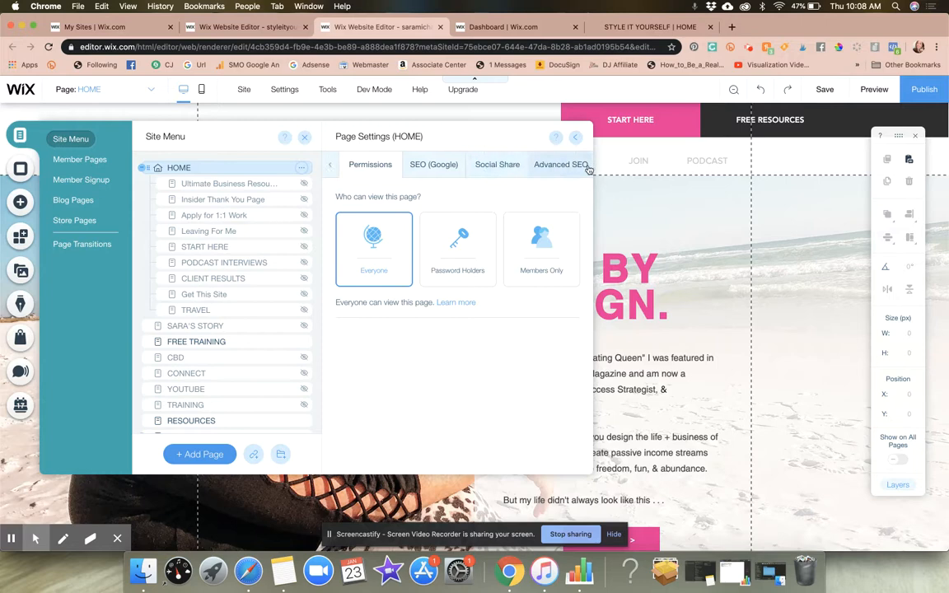
{"action": "left_click", "coordinate": [437, 167]}
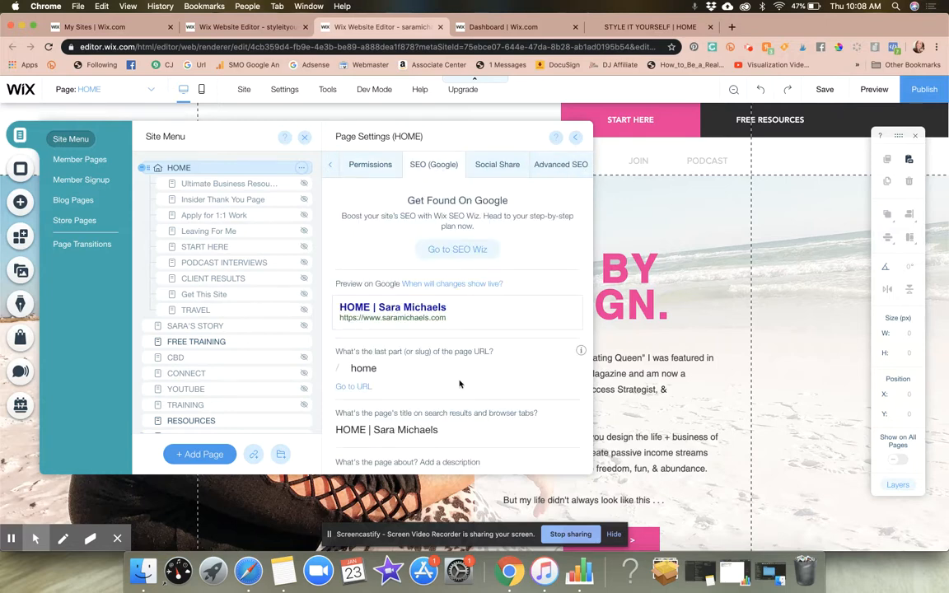
{"action": "scroll", "coordinate": [460, 385], "scroll_direction": "down", "scroll_amount": 4}
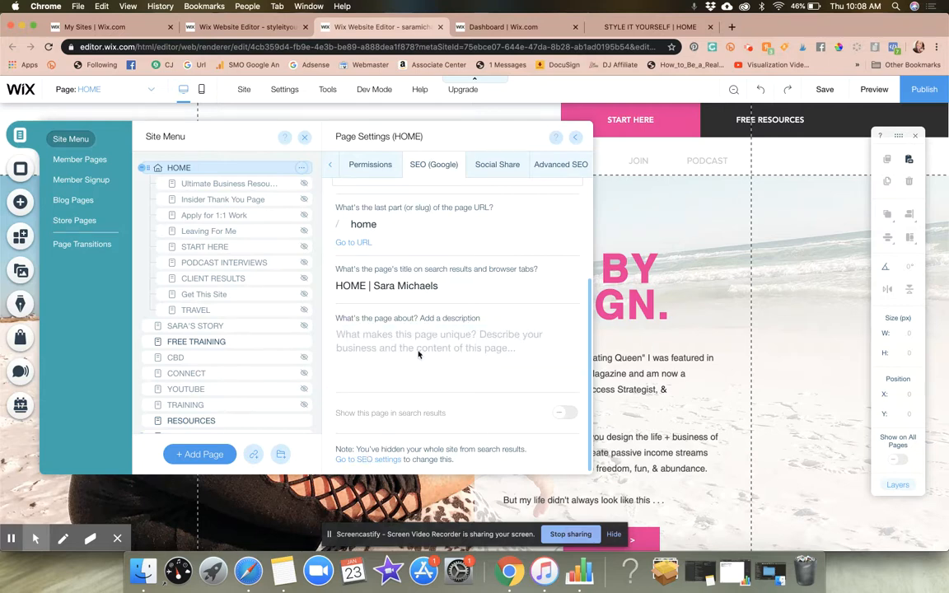
{"action": "scroll", "coordinate": [445, 293], "scroll_direction": "up", "scroll_amount": 3}
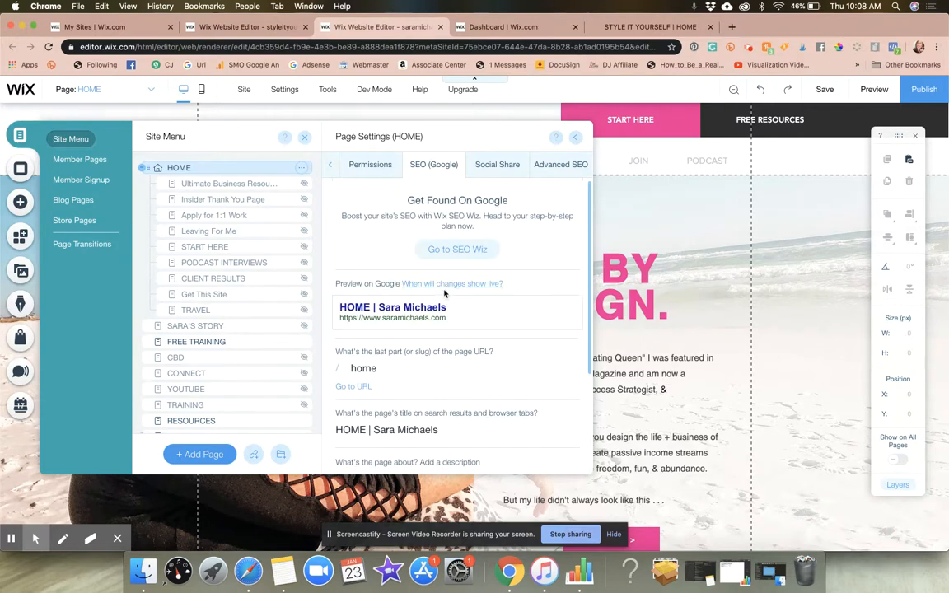
Review the HOME page's Social Share settings for the preview image, title and description.
{"action": "left_click", "coordinate": [479, 178]}
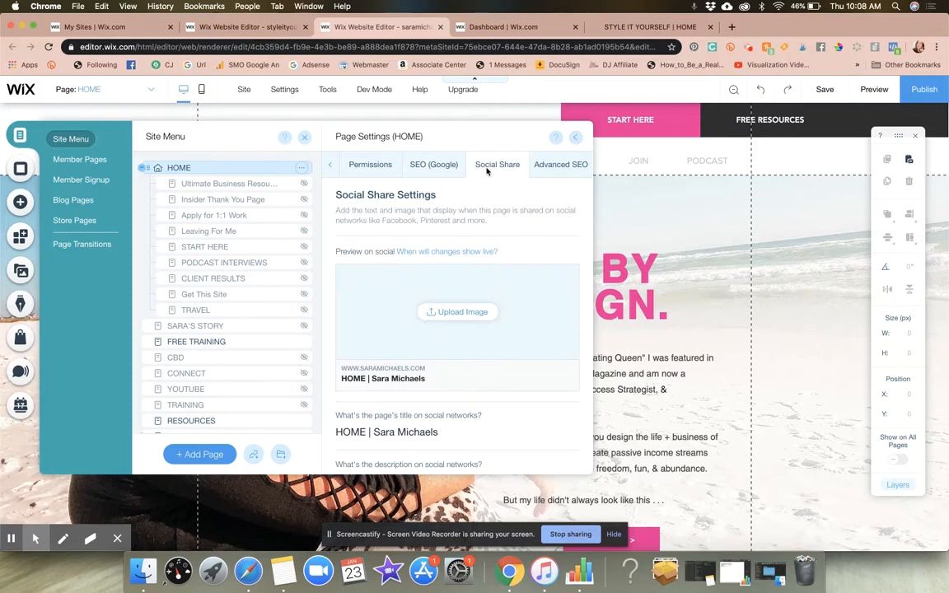
{"action": "scroll", "coordinate": [498, 249], "scroll_direction": "down", "scroll_amount": 2}
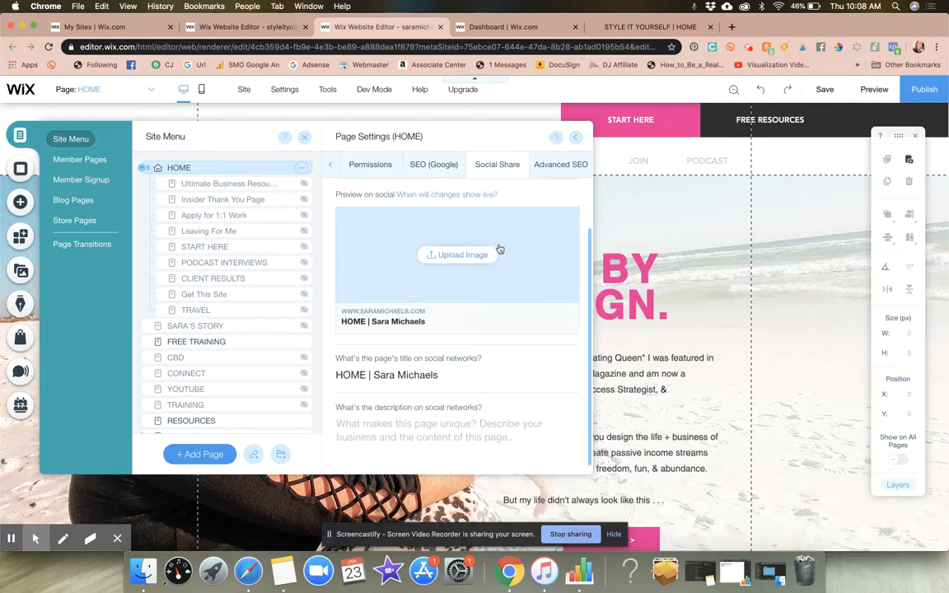
{"action": "scroll", "coordinate": [499, 249], "scroll_direction": "up", "scroll_amount": 2}
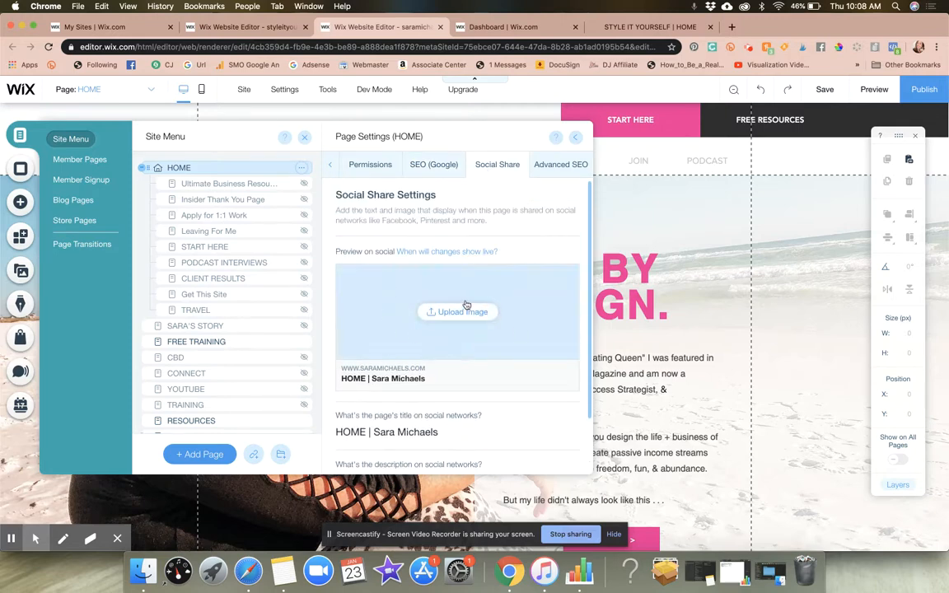
{"action": "scroll", "coordinate": [532, 387], "scroll_direction": "down", "scroll_amount": 2}
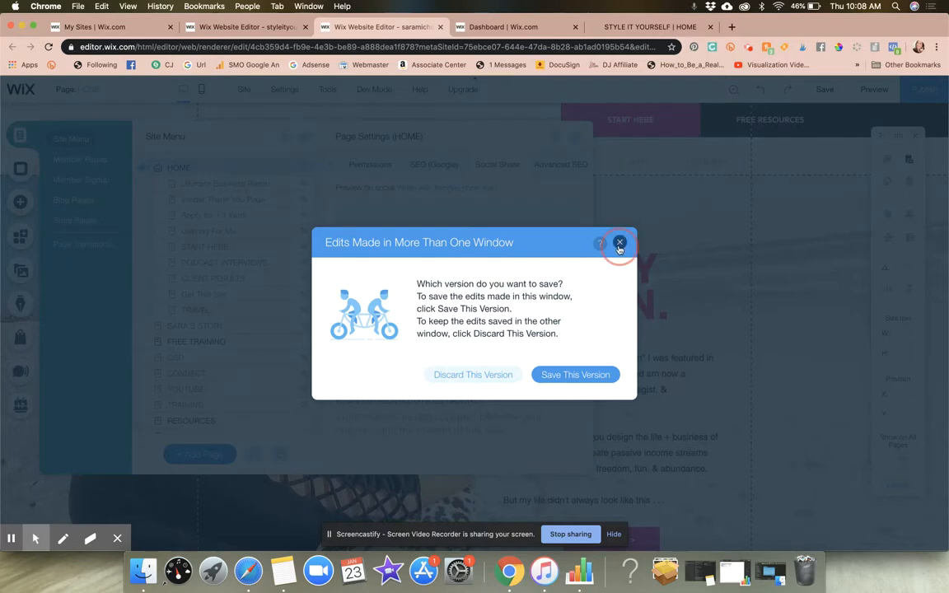
Dismiss the multiple-window edits dialog without choosing a version and view the HOME page's Advanced SEO settings.
{"action": "left_click", "coordinate": [620, 243]}
{"action": "left_click", "coordinate": [574, 165]}
{"action": "scroll", "coordinate": [463, 275], "scroll_direction": "down", "scroll_amount": 3}
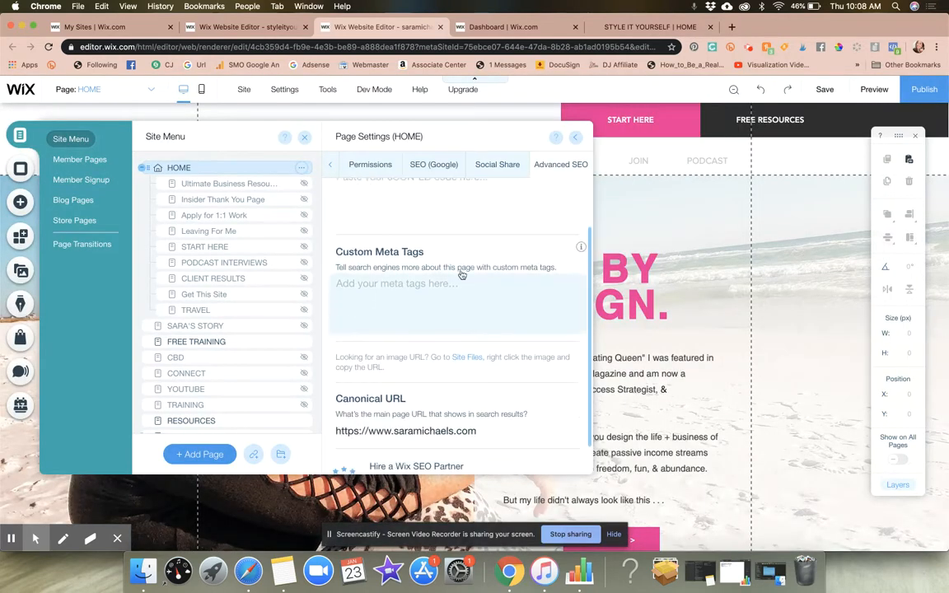
Review the HOME page's structured data and custom meta tag fields and close its page settings.
{"action": "scroll", "coordinate": [449, 256], "scroll_direction": "up", "scroll_amount": 3}
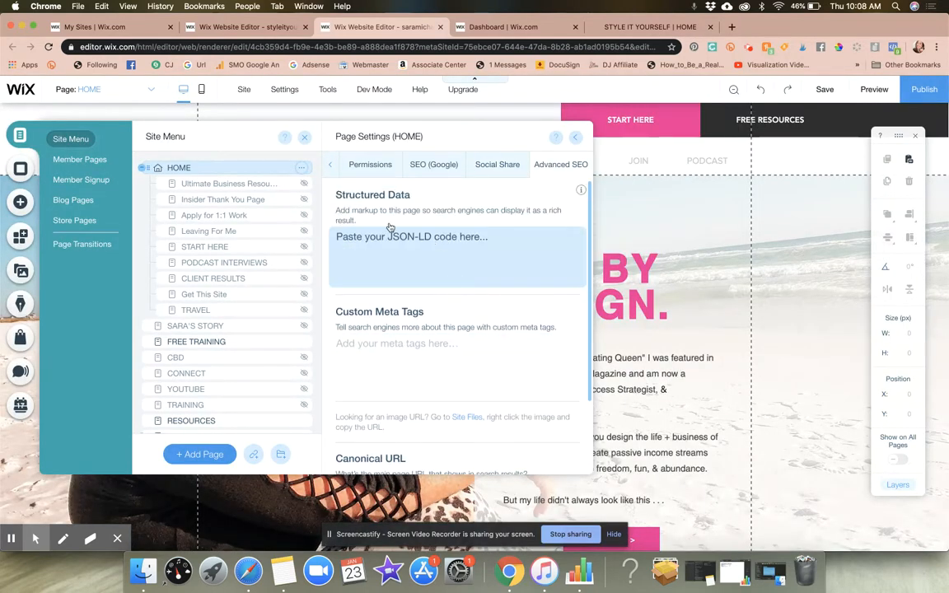
{"action": "left_click", "coordinate": [329, 164]}
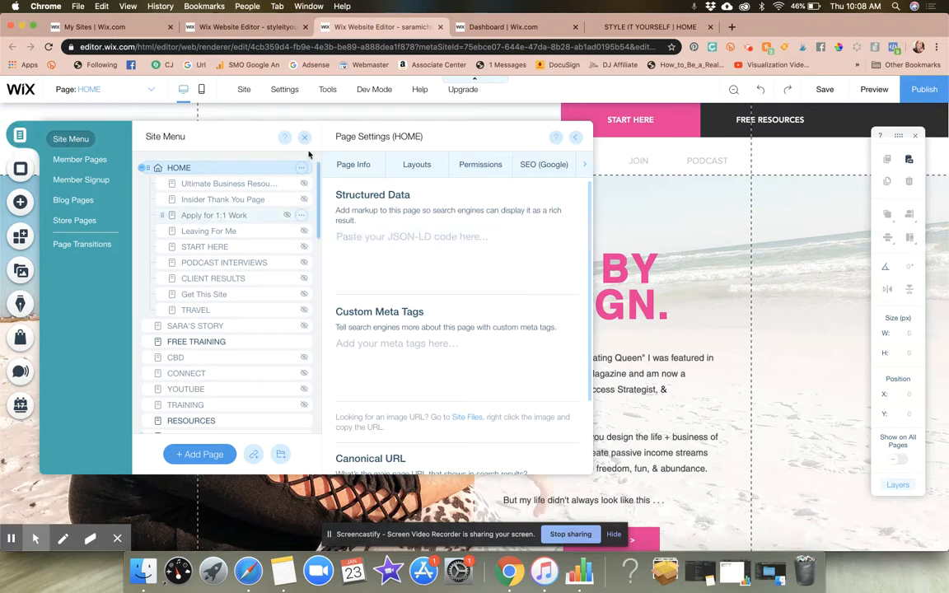
{"action": "left_click", "coordinate": [576, 142]}
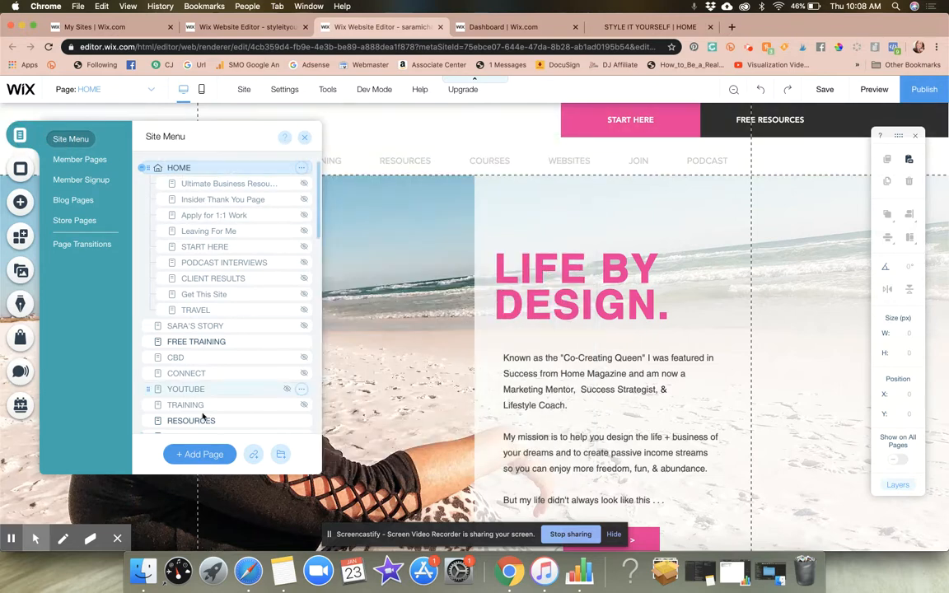
Look through the full list of site pages and view the link types available for a new menu link.
{"action": "scroll", "coordinate": [217, 319], "scroll_direction": "down", "scroll_amount": 5}
{"action": "scroll", "coordinate": [217, 319], "scroll_direction": "up", "scroll_amount": 5}
{"action": "scroll", "coordinate": [217, 319], "scroll_direction": "down", "scroll_amount": 15}
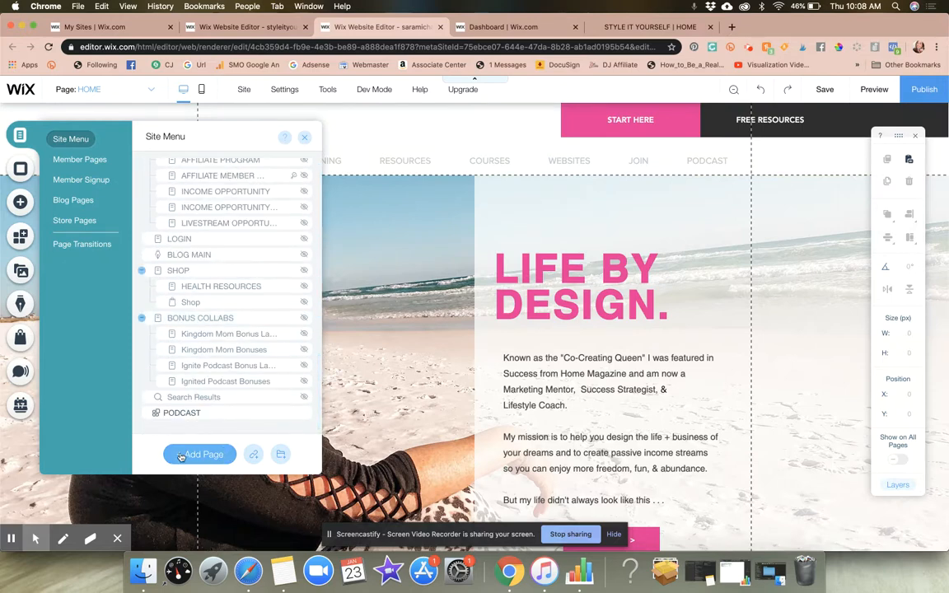
{"action": "left_click", "coordinate": [255, 456]}
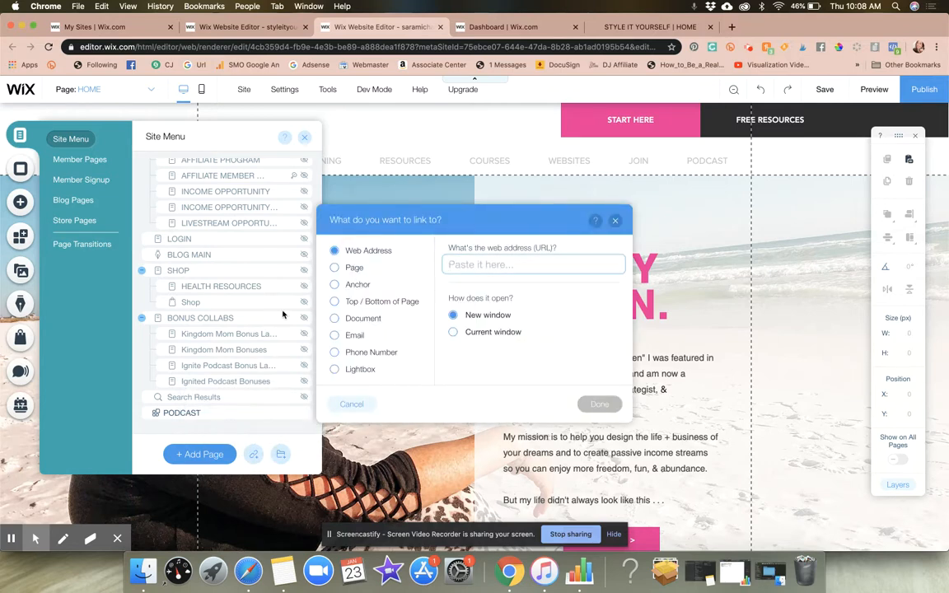
{"action": "left_click", "coordinate": [615, 222]}
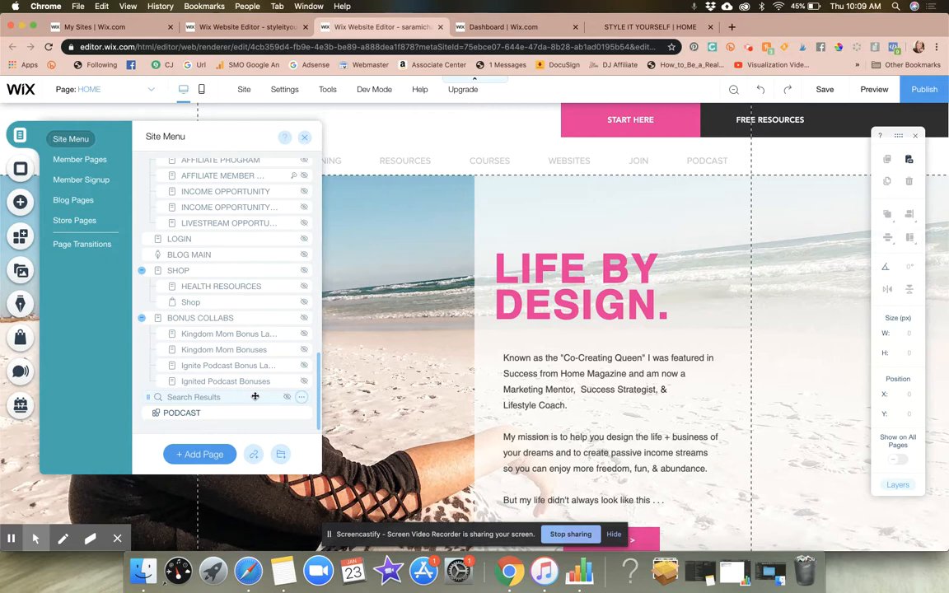
Try a new site menu link to the web address bit.ly/smvault, then discard it.
{"action": "left_click", "coordinate": [254, 455]}
{"action": "type", "text": "bit.ly/smvault"}
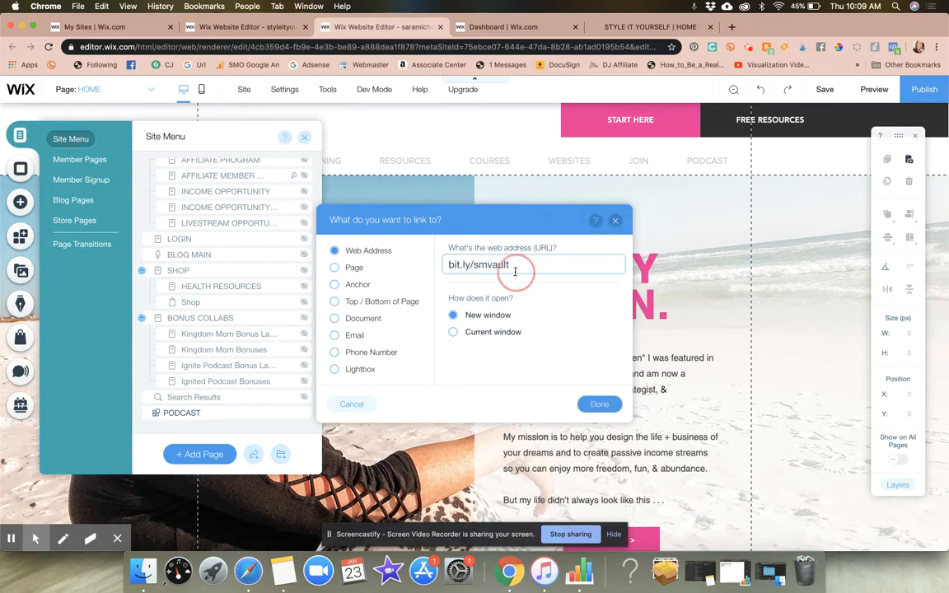
{"action": "key", "text": "super+a"}
{"action": "key", "text": "BackSpace"}
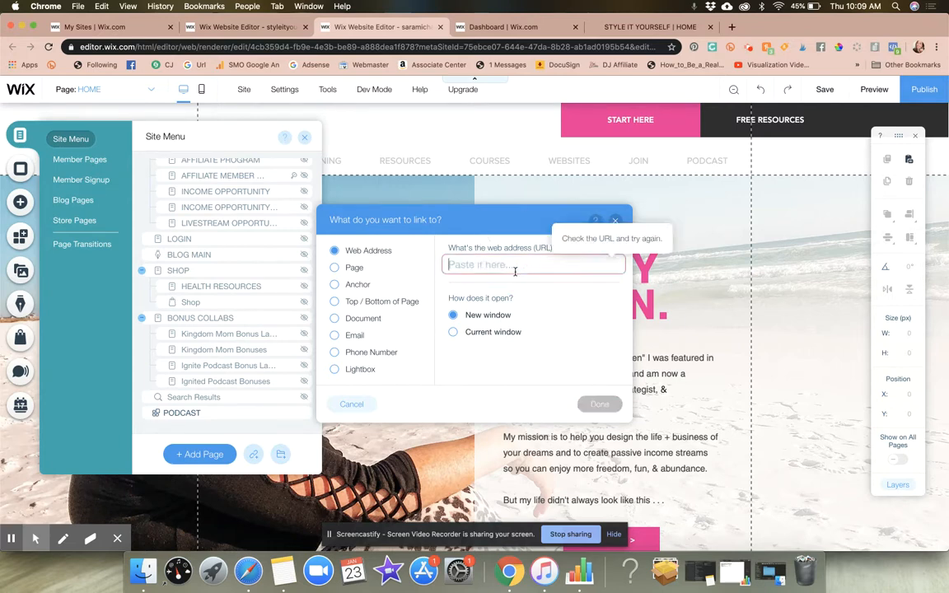
{"action": "left_click", "coordinate": [615, 222]}
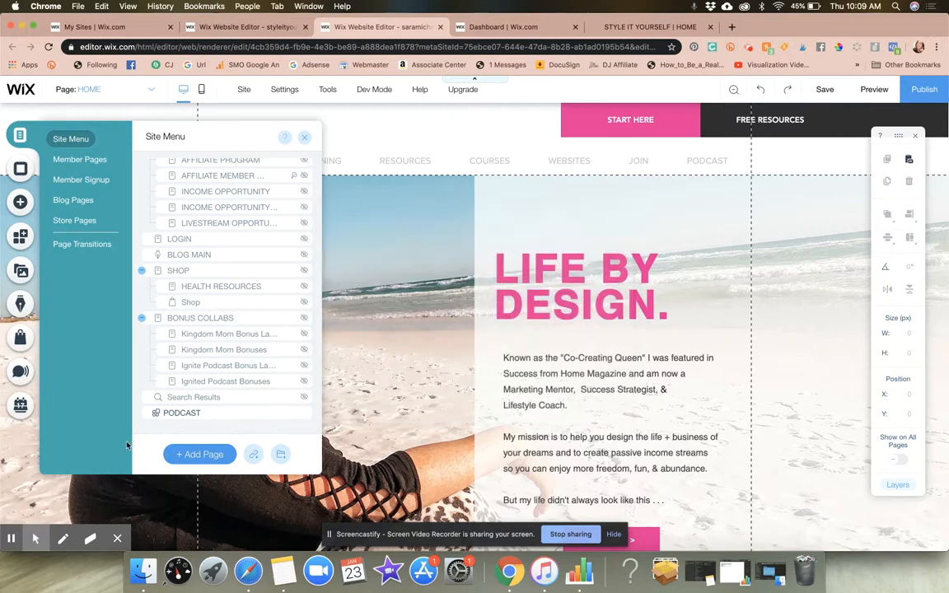
Review the options for adding a menu link once more, return to the page list and close the site menu.
{"action": "left_click", "coordinate": [254, 457]}
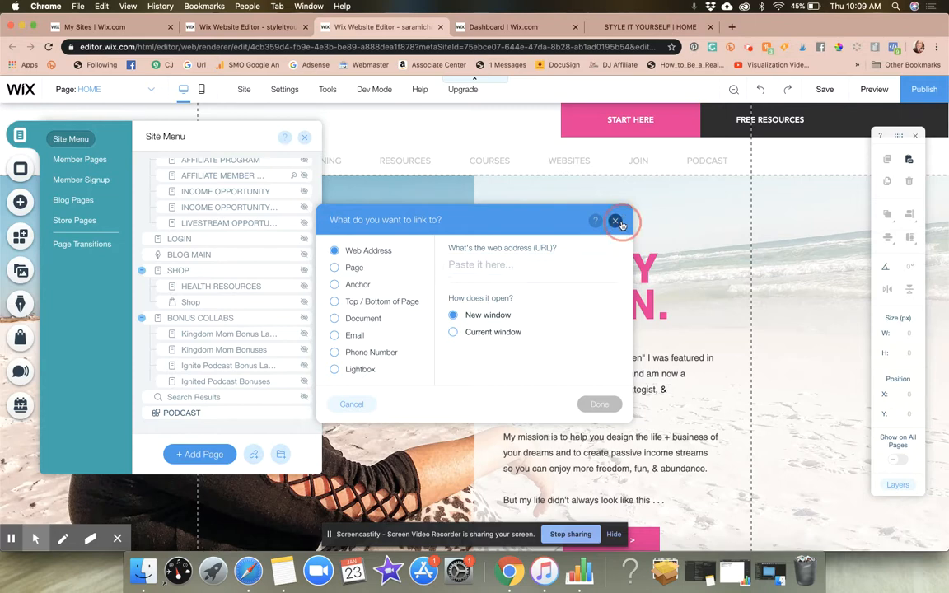
{"action": "left_click", "coordinate": [616, 221]}
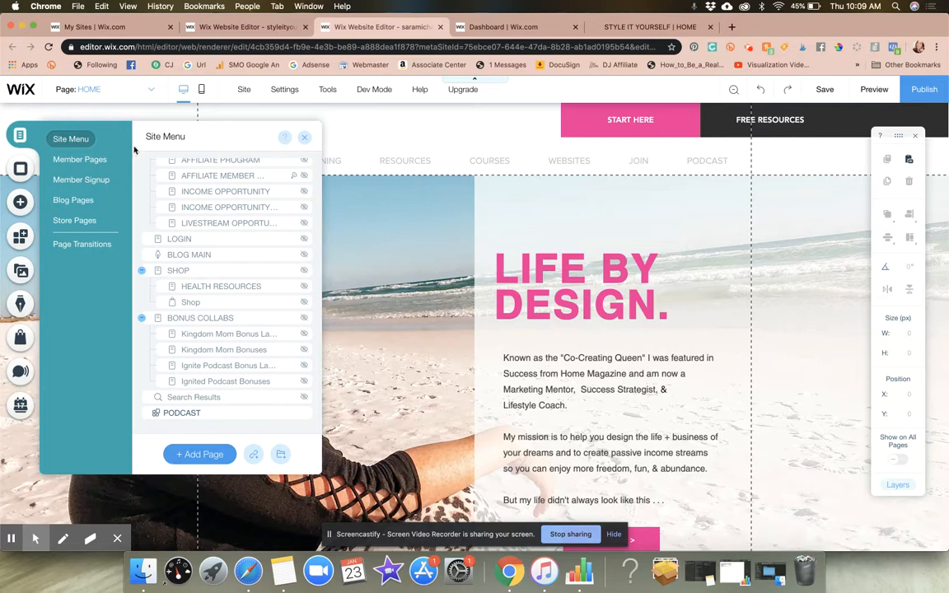
{"action": "scroll", "coordinate": [271, 248], "scroll_direction": "up", "scroll_amount": 15}
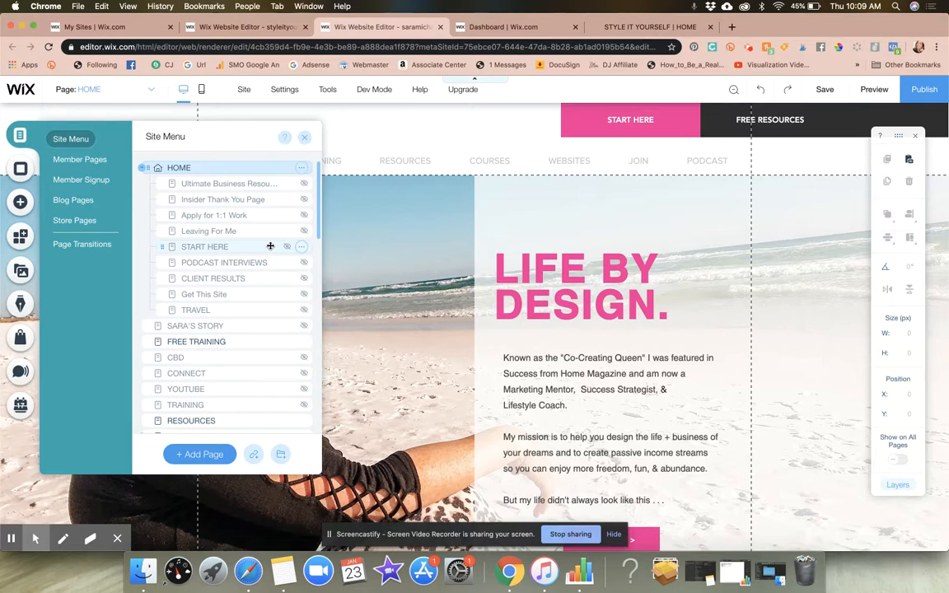
{"action": "left_click", "coordinate": [307, 139]}
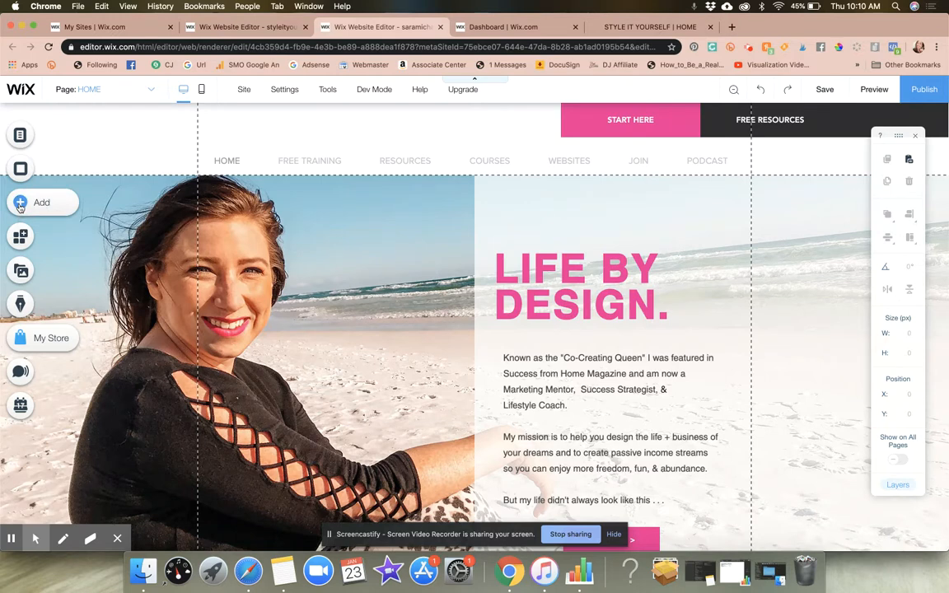
Show the elements that can be added to the page and look over categories such as images and contact forms.
{"action": "left_click", "coordinate": [23, 204]}
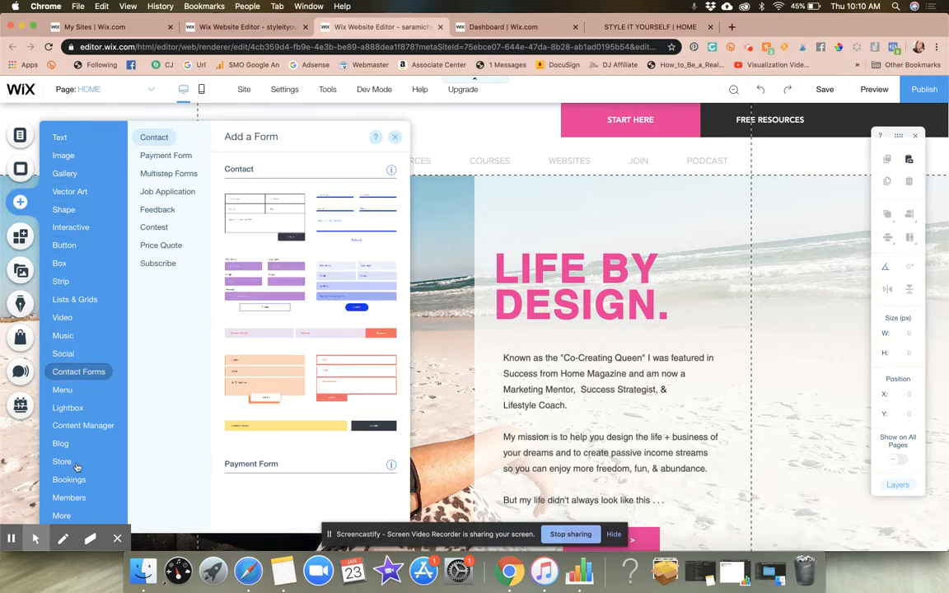
{"action": "mouse_move", "coordinate": [88, 228]}
{"action": "mouse_move", "coordinate": [60, 140]}
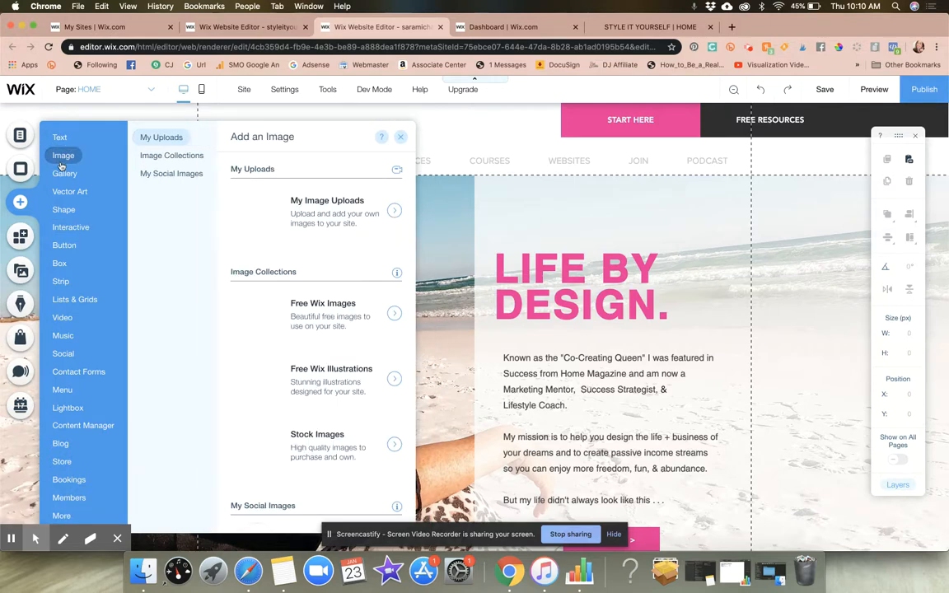
{"action": "mouse_move", "coordinate": [69, 195]}
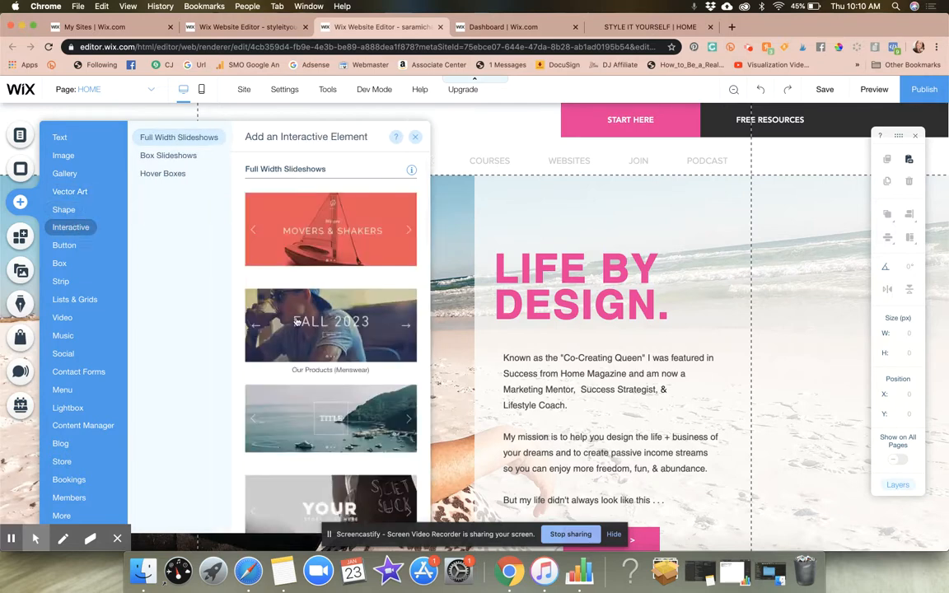
Browse the full width and box slideshow designs among the interactive elements.
{"action": "scroll", "coordinate": [297, 321], "scroll_direction": "down", "scroll_amount": 1}
{"action": "scroll", "coordinate": [297, 321], "scroll_direction": "down", "scroll_amount": 3}
{"action": "scroll", "coordinate": [296, 322], "scroll_direction": "up", "scroll_amount": 4}
{"action": "scroll", "coordinate": [377, 330], "scroll_direction": "down", "scroll_amount": 5}
{"action": "scroll", "coordinate": [377, 329], "scroll_direction": "down", "scroll_amount": 1}
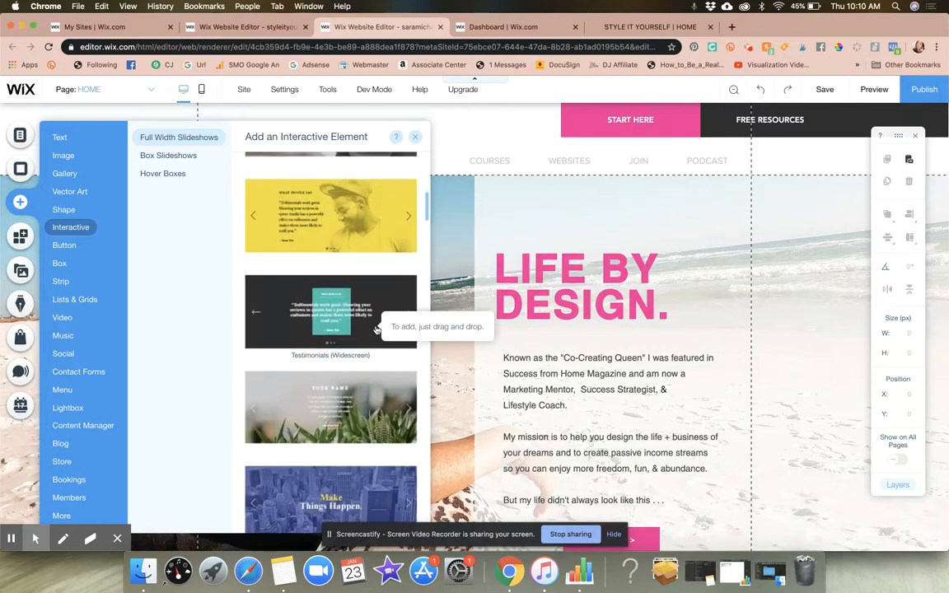
{"action": "scroll", "coordinate": [377, 330], "scroll_direction": "down", "scroll_amount": 10}
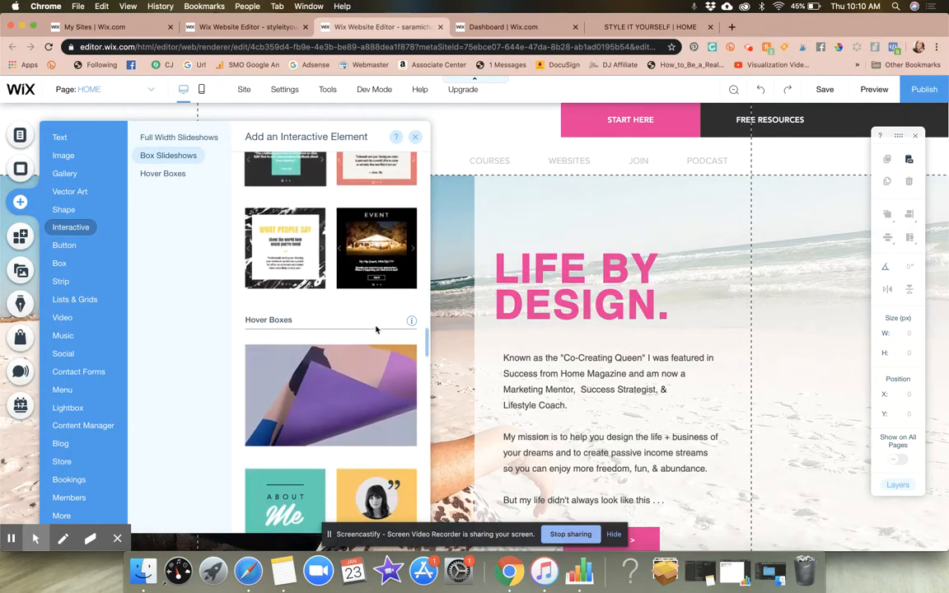
Browse the hover box designs among the interactive elements and preview their hover effects.
{"action": "scroll", "coordinate": [376, 330], "scroll_direction": "down", "scroll_amount": 3}
{"action": "scroll", "coordinate": [329, 338], "scroll_direction": "down", "scroll_amount": 6}
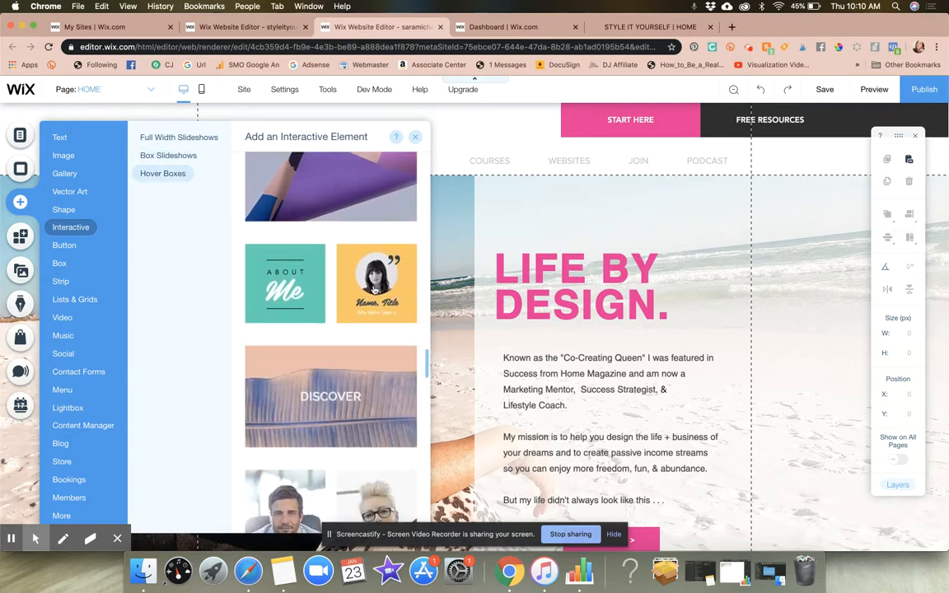
{"action": "scroll", "coordinate": [376, 306], "scroll_direction": "down", "scroll_amount": 10}
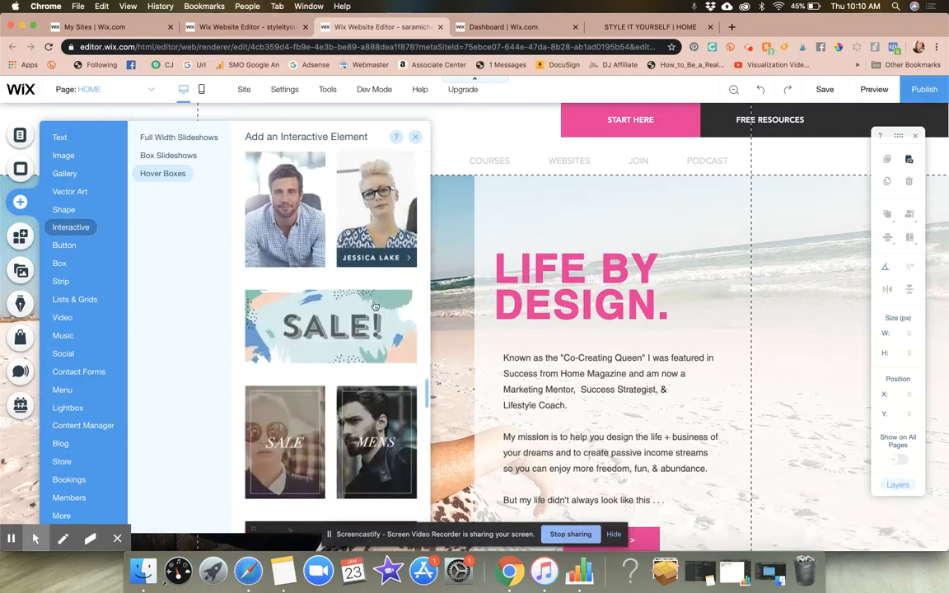
{"action": "scroll", "coordinate": [376, 306], "scroll_direction": "down", "scroll_amount": 10}
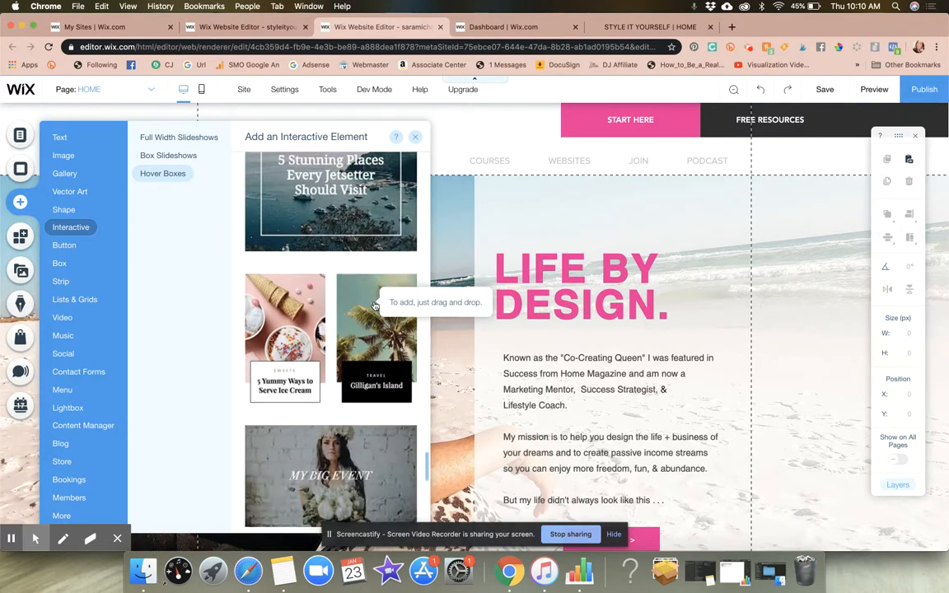
{"action": "scroll", "coordinate": [375, 306], "scroll_direction": "down", "scroll_amount": 10}
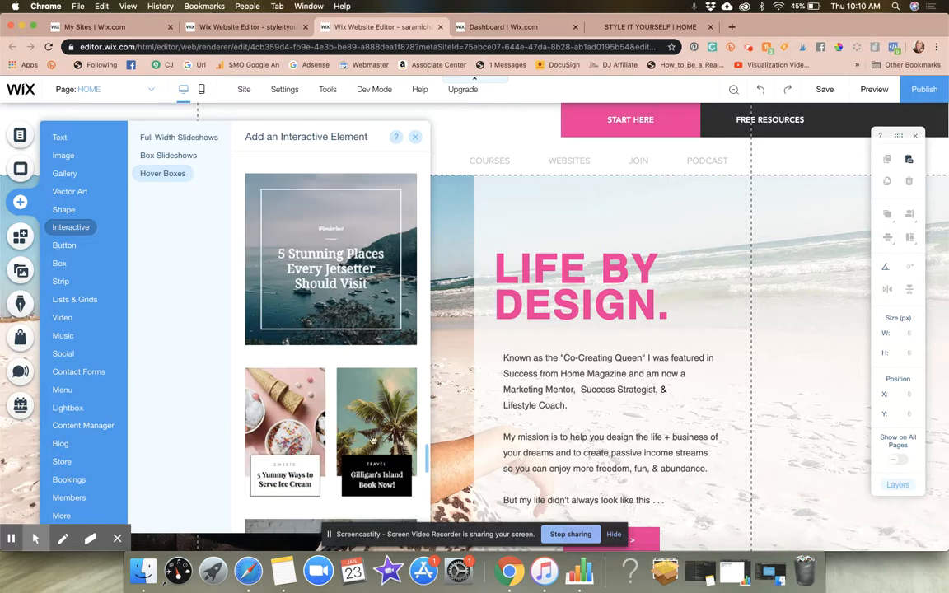
{"action": "scroll", "coordinate": [363, 408], "scroll_direction": "down", "scroll_amount": 5}
{"action": "scroll", "coordinate": [373, 430], "scroll_direction": "down", "scroll_amount": 3}
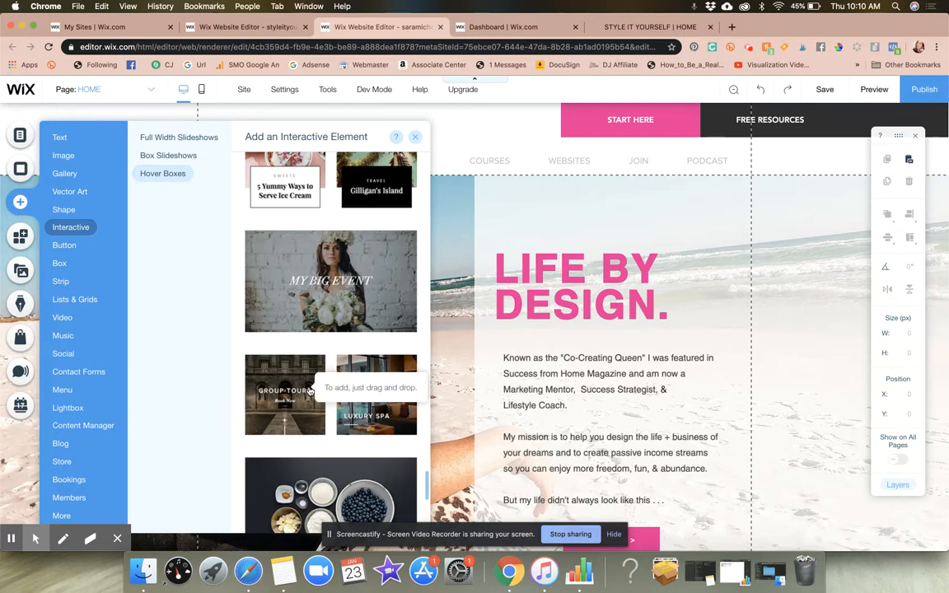
{"action": "scroll", "coordinate": [314, 388], "scroll_direction": "down", "scroll_amount": 5}
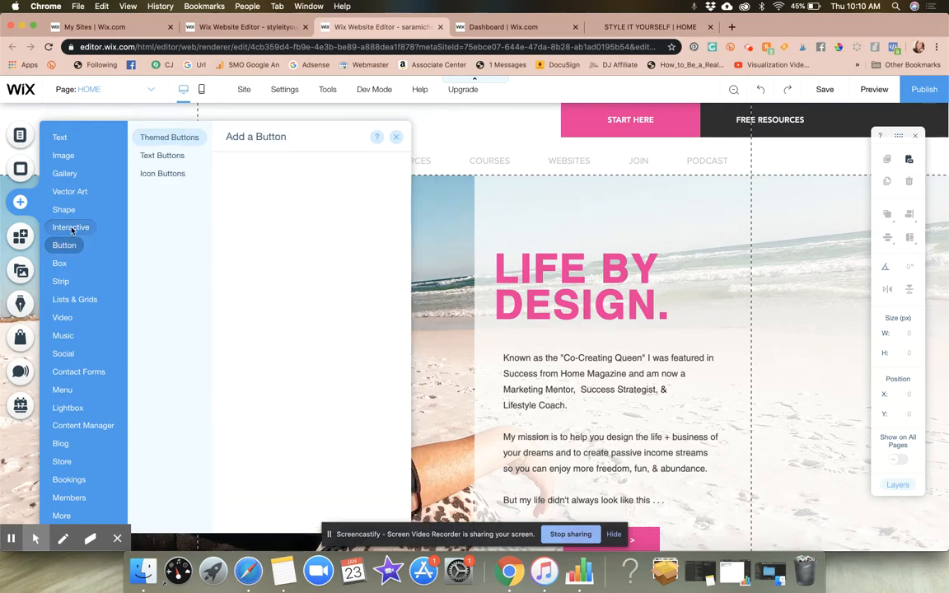
Review the button styles and the strip designs from About through Classic.
{"action": "mouse_move", "coordinate": [67, 248]}
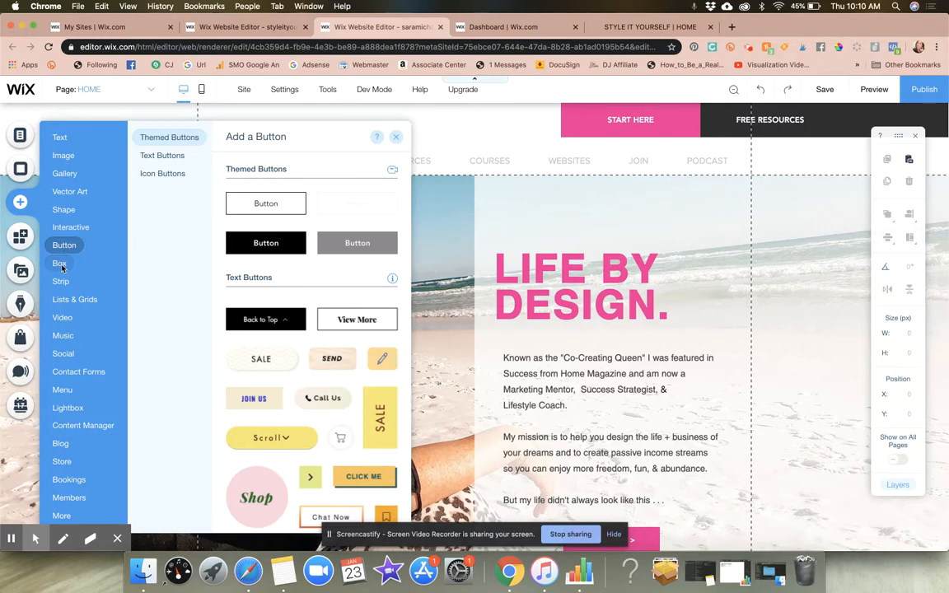
{"action": "mouse_move", "coordinate": [61, 281]}
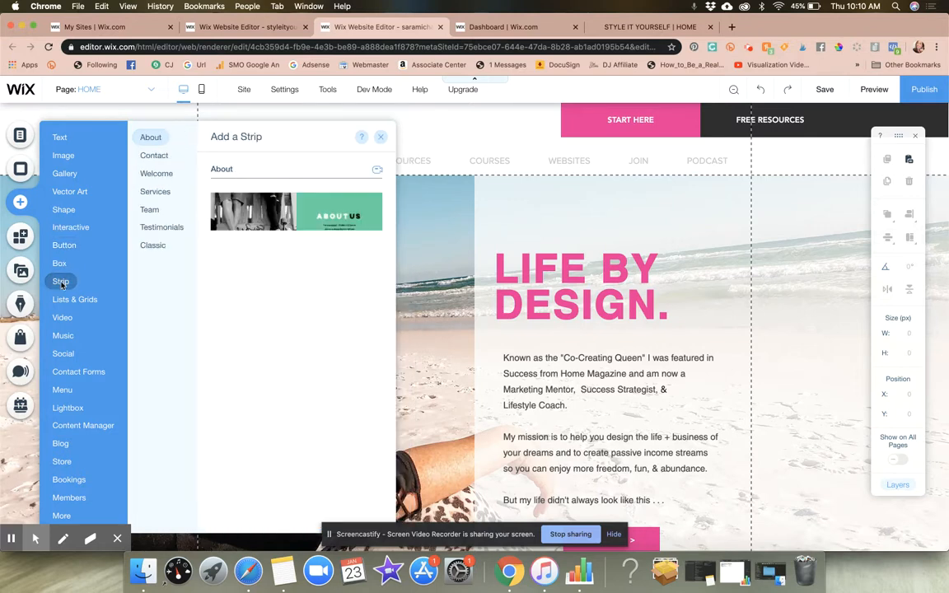
{"action": "scroll", "coordinate": [282, 309], "scroll_direction": "down", "scroll_amount": 10}
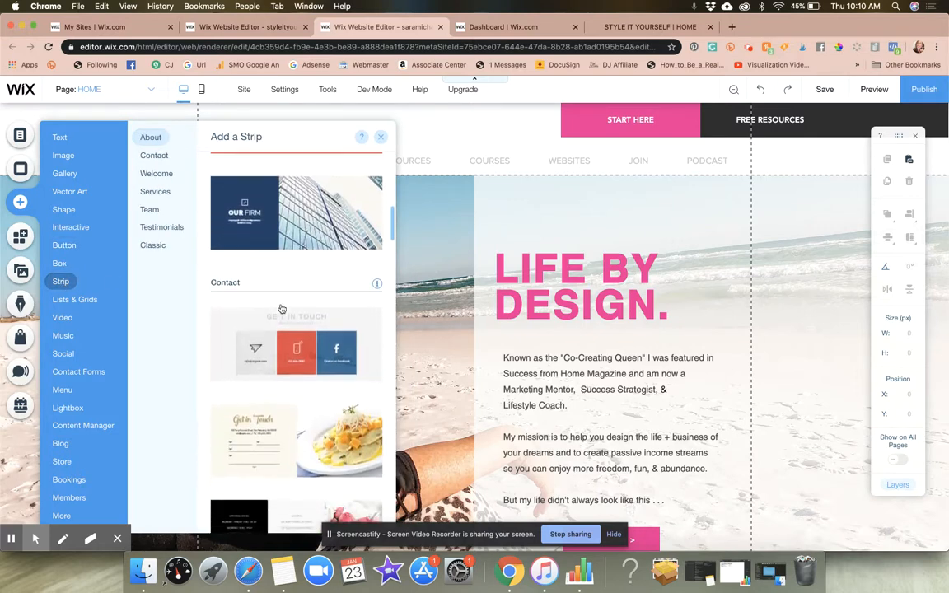
{"action": "scroll", "coordinate": [281, 309], "scroll_direction": "down", "scroll_amount": 15}
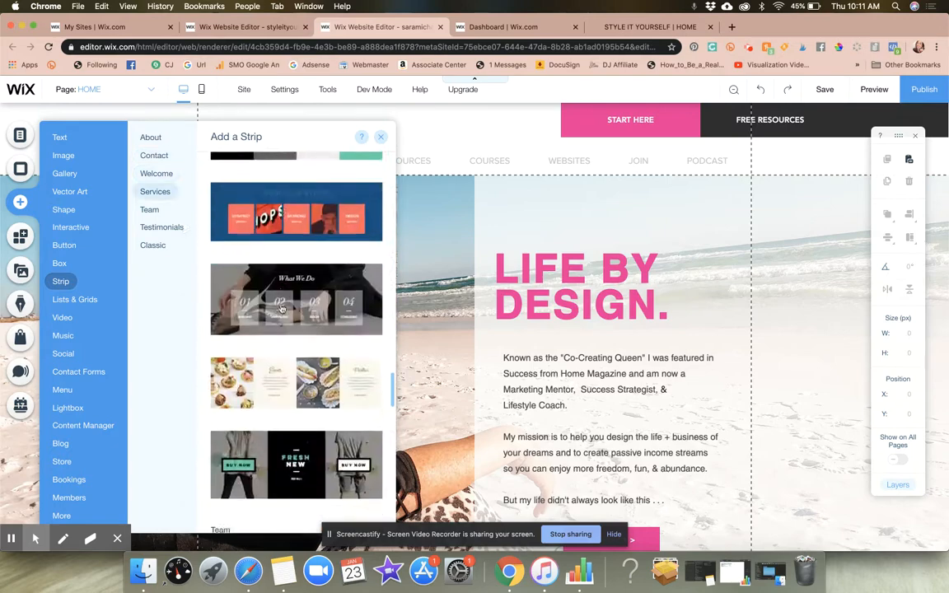
{"action": "scroll", "coordinate": [282, 309], "scroll_direction": "down", "scroll_amount": 5}
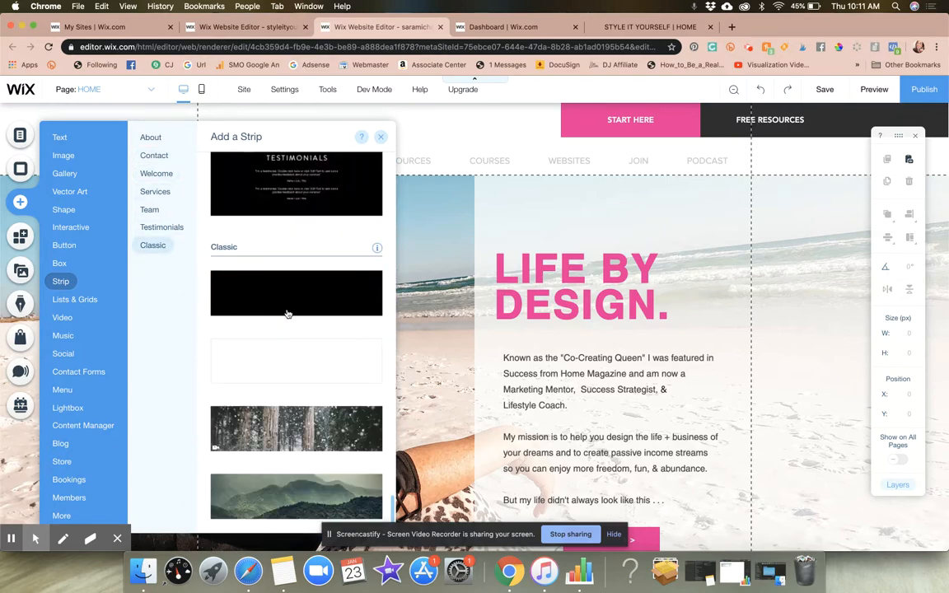
{"action": "scroll", "coordinate": [286, 314], "scroll_direction": "up", "scroll_amount": 6}
{"action": "scroll", "coordinate": [288, 314], "scroll_direction": "down", "scroll_amount": 3}
Review the Lists & Grids repeaters and the video elements, including single video players, Wix Video and VideoBox.
{"action": "left_click", "coordinate": [75, 300]}
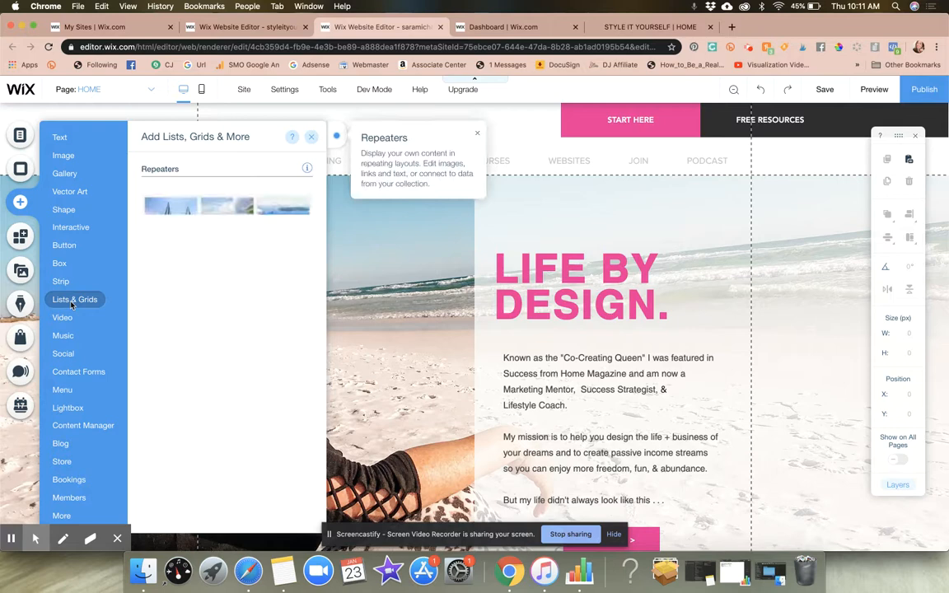
{"action": "left_click", "coordinate": [61, 320]}
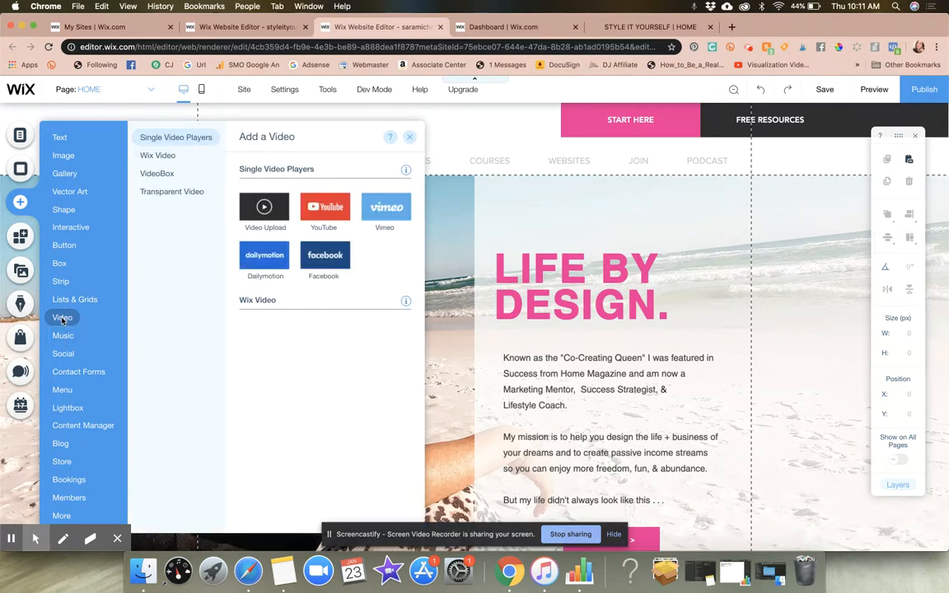
{"action": "left_click", "coordinate": [154, 157]}
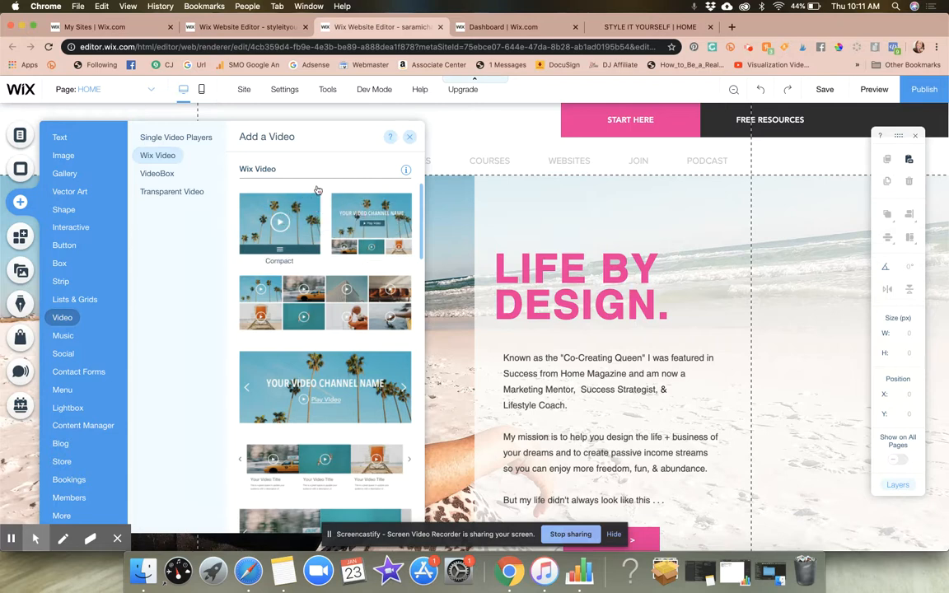
{"action": "scroll", "coordinate": [342, 286], "scroll_direction": "down", "scroll_amount": 5}
{"action": "scroll", "coordinate": [343, 286], "scroll_direction": "up", "scroll_amount": 5}
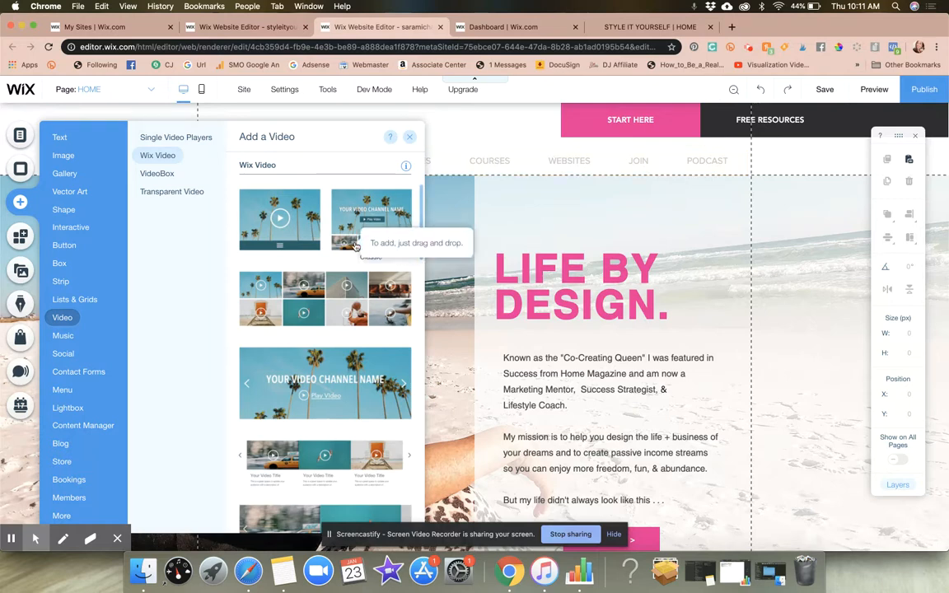
{"action": "scroll", "coordinate": [332, 323], "scroll_direction": "down", "scroll_amount": 10}
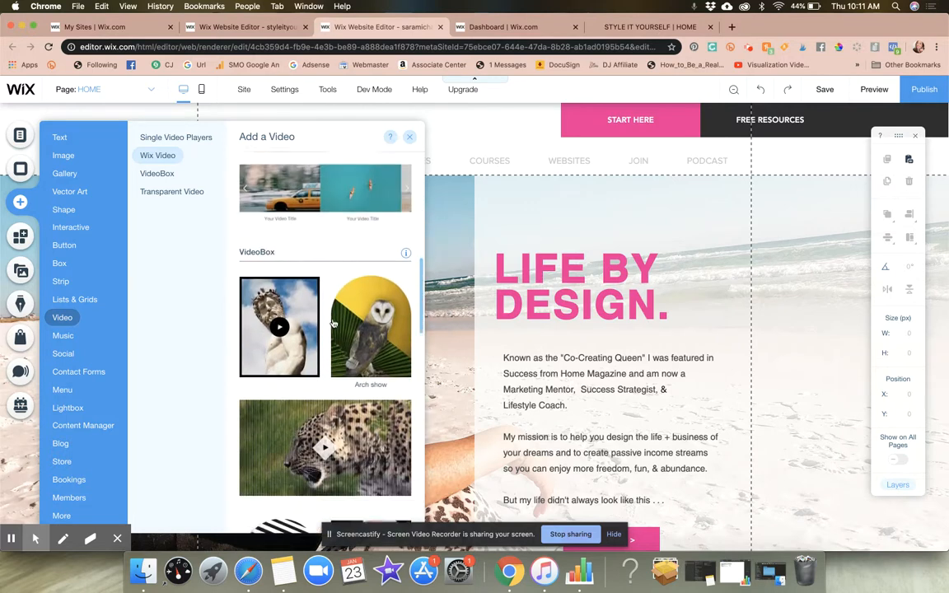
Review the music elements from audio players through the related apps, and the social tools through the Facebook designs.
{"action": "left_click", "coordinate": [71, 338]}
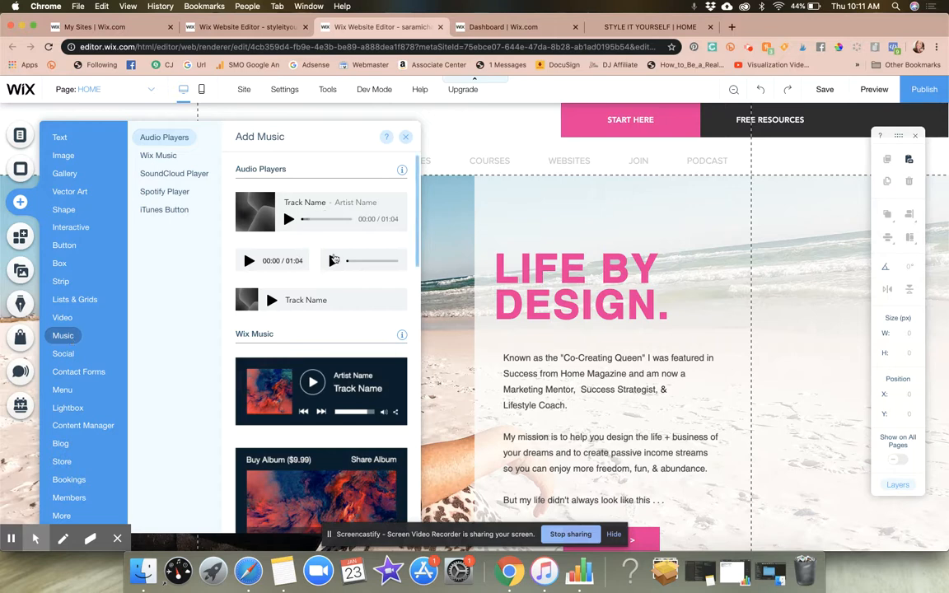
{"action": "left_click", "coordinate": [164, 191]}
{"action": "scroll", "coordinate": [304, 262], "scroll_direction": "down", "scroll_amount": 3}
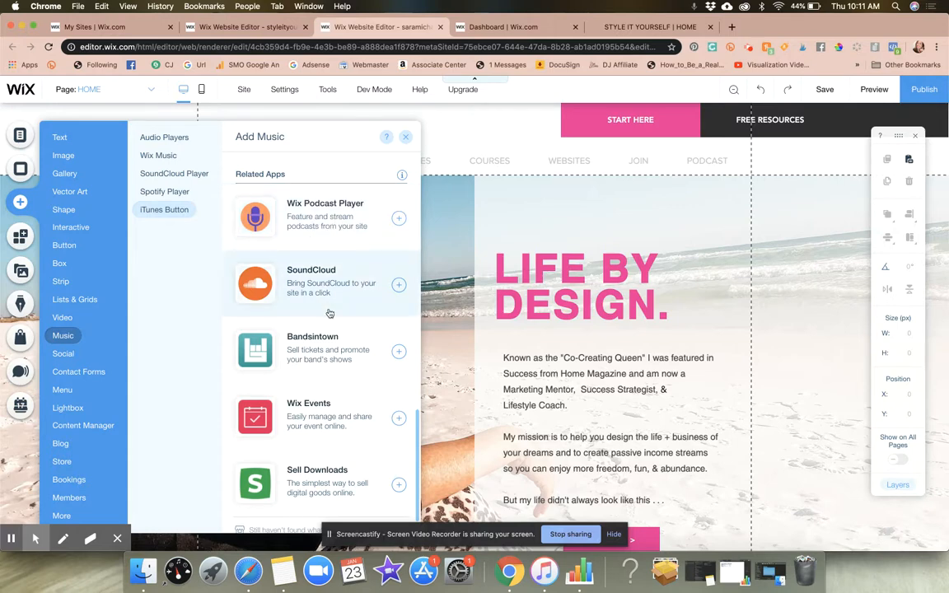
{"action": "scroll", "coordinate": [329, 309], "scroll_direction": "down", "scroll_amount": 1}
{"action": "mouse_move", "coordinate": [63, 353]}
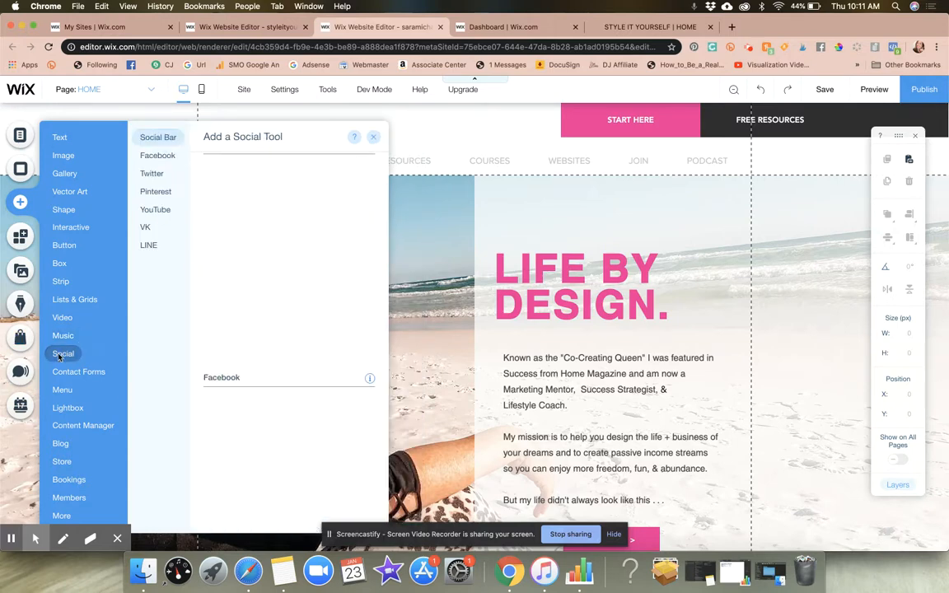
{"action": "scroll", "coordinate": [345, 358], "scroll_direction": "down", "scroll_amount": 10}
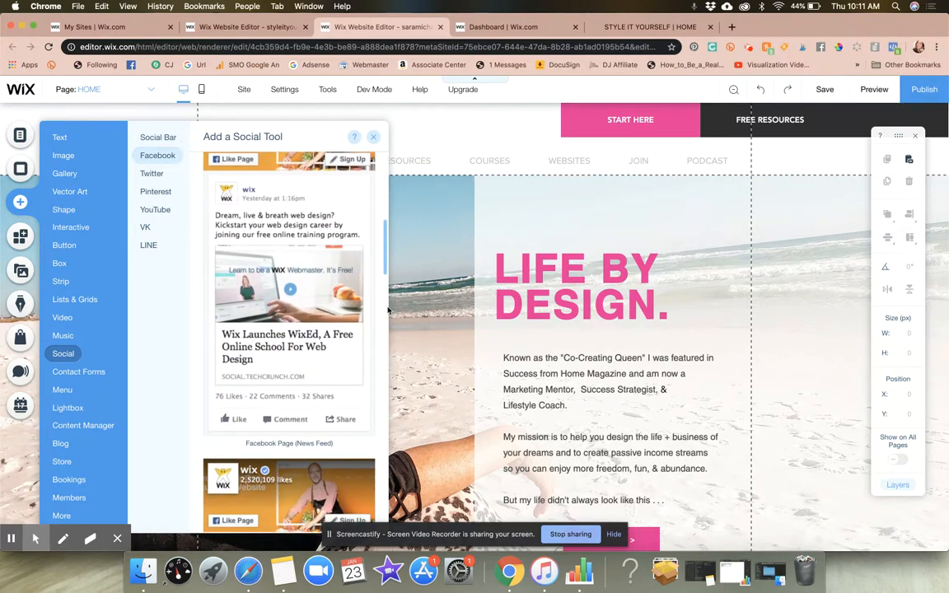
Look through the contact form, menu, lightbox, content manager and blog element categories.
{"action": "mouse_move", "coordinate": [83, 373]}
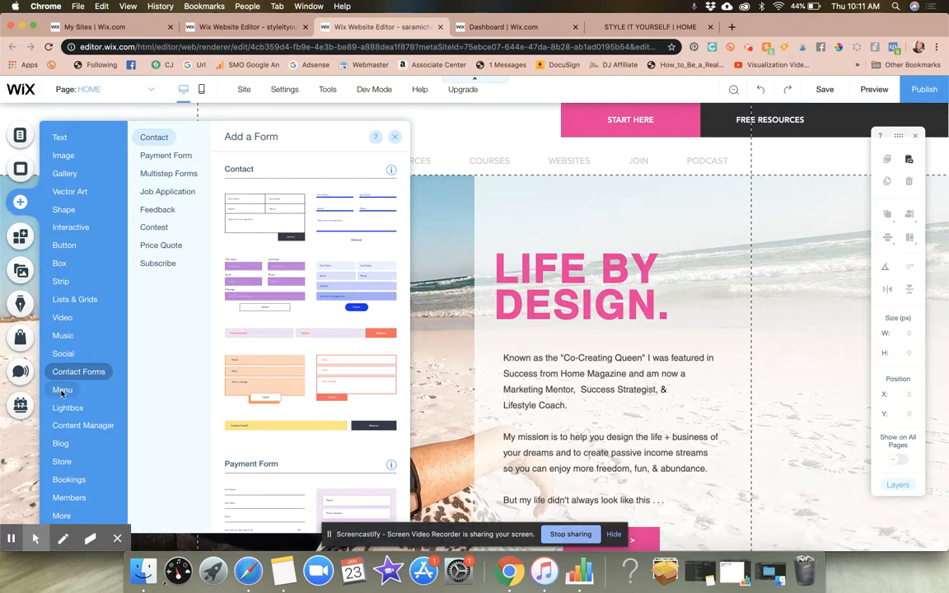
{"action": "left_click", "coordinate": [84, 393]}
{"action": "left_click", "coordinate": [65, 410]}
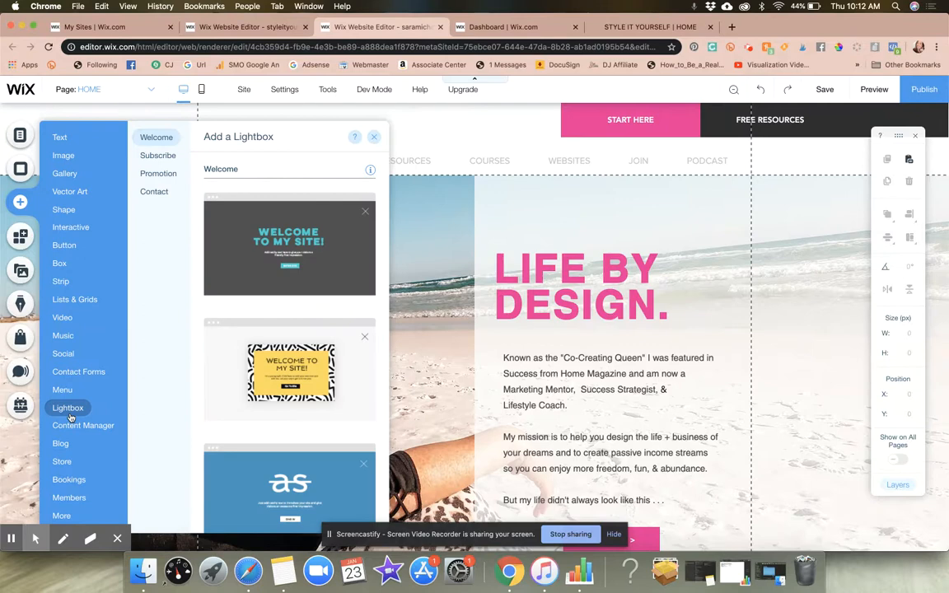
{"action": "mouse_move", "coordinate": [75, 427]}
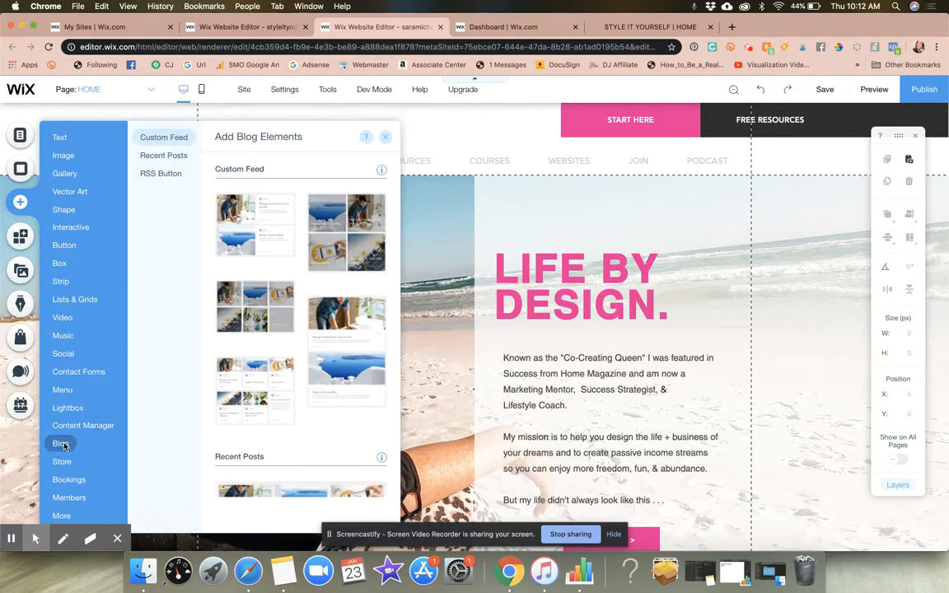
Review the Store, Bookings and Members element categories, including the app related to online bookings.
{"action": "mouse_move", "coordinate": [62, 465]}
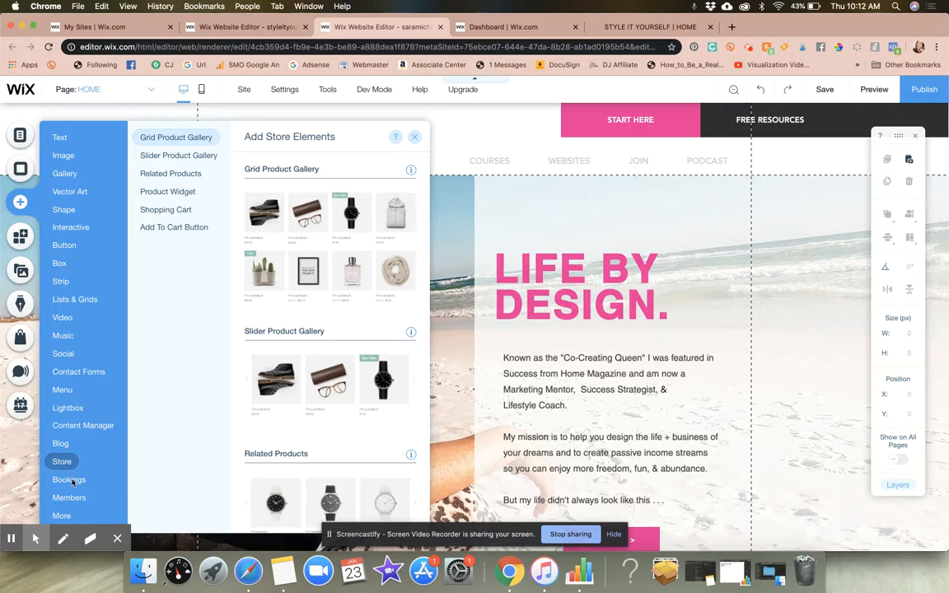
{"action": "mouse_move", "coordinate": [80, 479]}
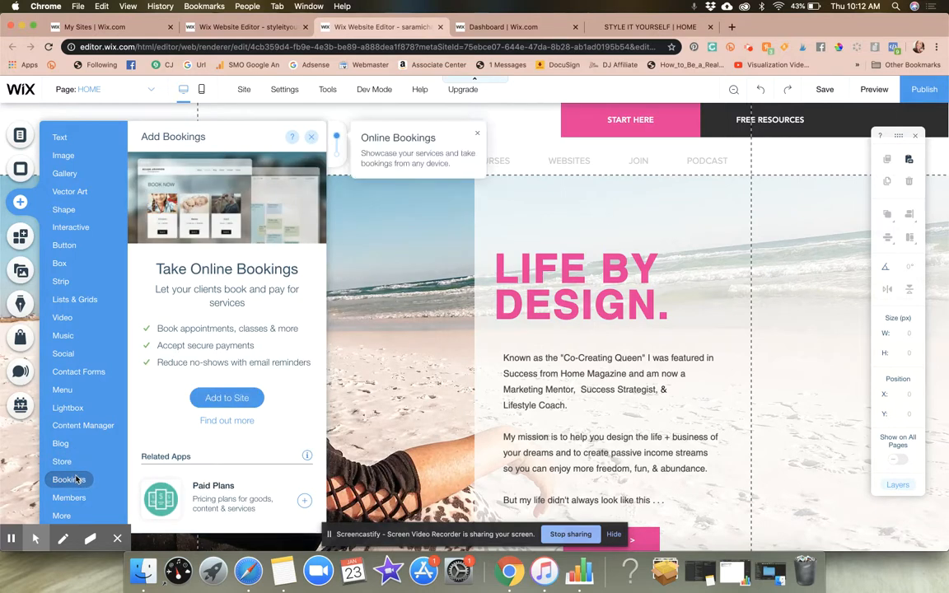
{"action": "scroll", "coordinate": [243, 421], "scroll_direction": "down", "scroll_amount": 2}
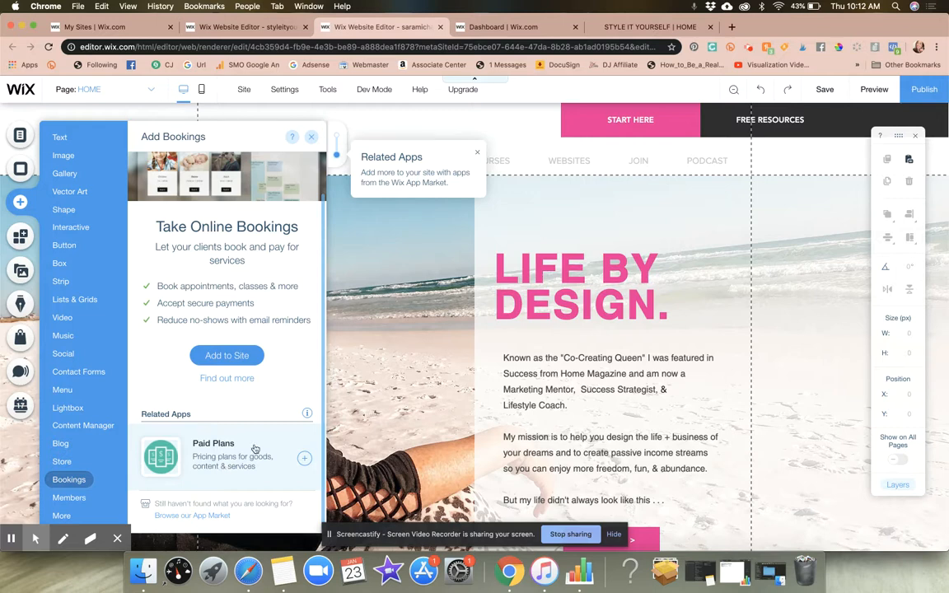
{"action": "left_click", "coordinate": [66, 428]}
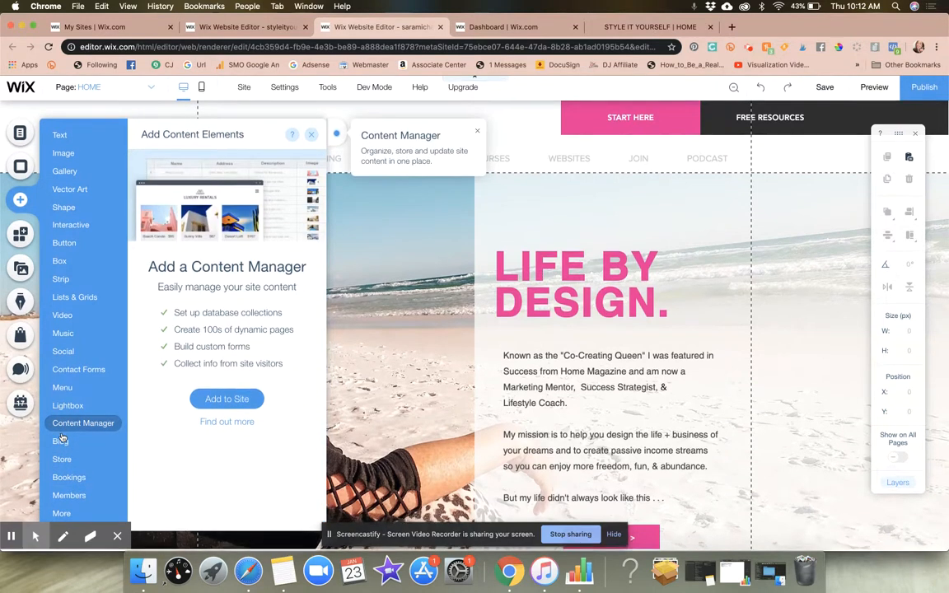
{"action": "left_click", "coordinate": [80, 480]}
{"action": "left_click", "coordinate": [66, 498]}
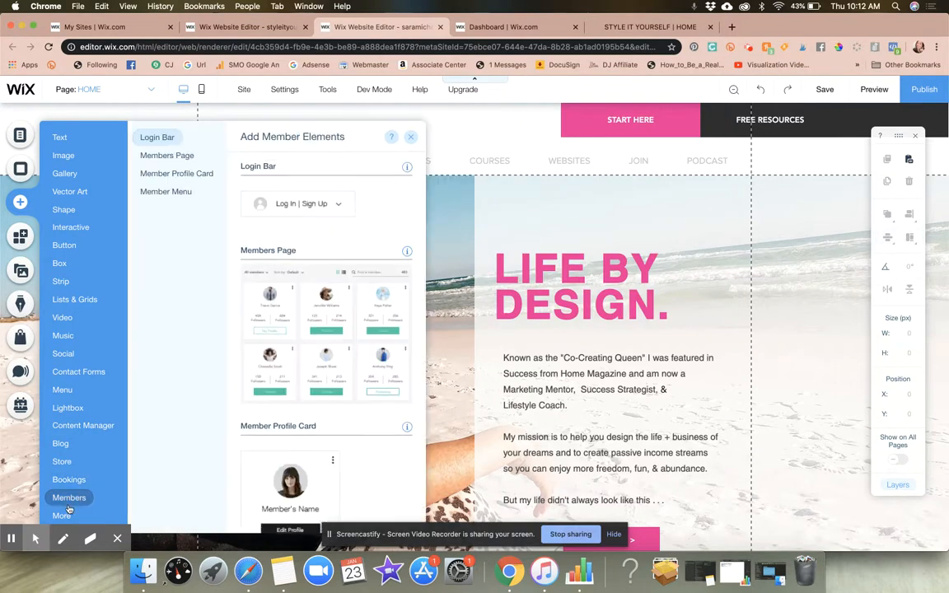
Review the More elements, from site search, embeds and pay buttons down to the related apps at the end of the list.
{"action": "left_click", "coordinate": [62, 516]}
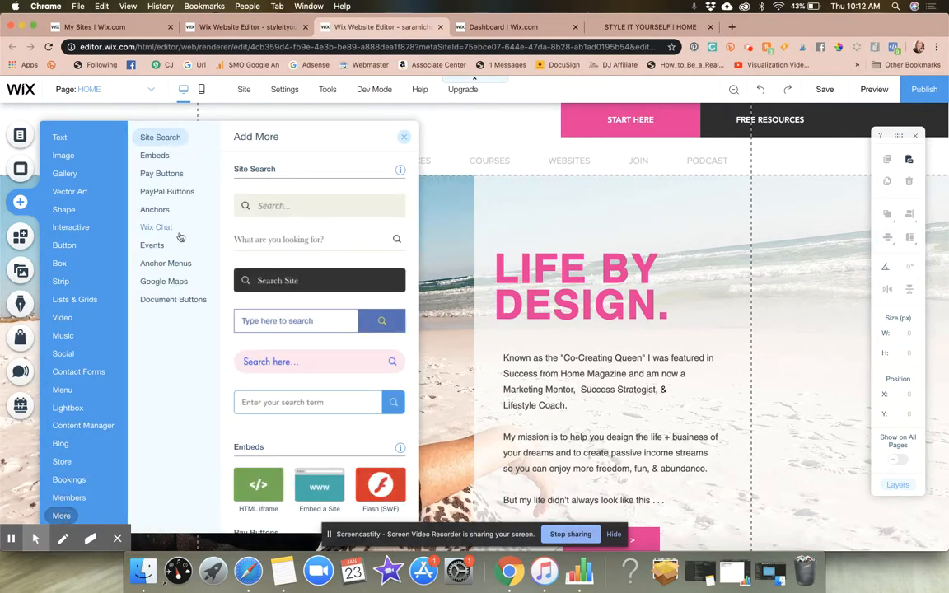
{"action": "scroll", "coordinate": [298, 280], "scroll_direction": "down", "scroll_amount": 20}
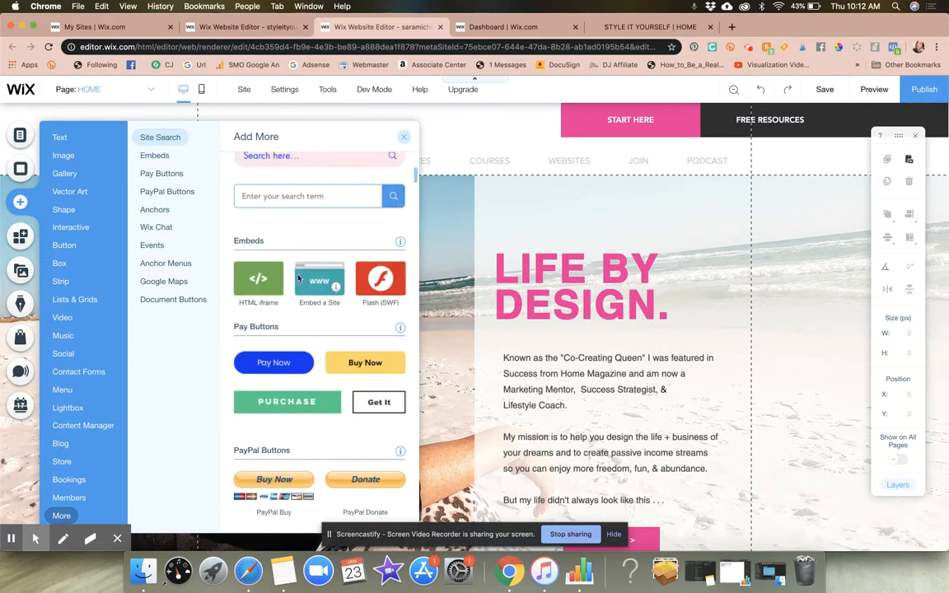
{"action": "scroll", "coordinate": [299, 280], "scroll_direction": "down", "scroll_amount": 20}
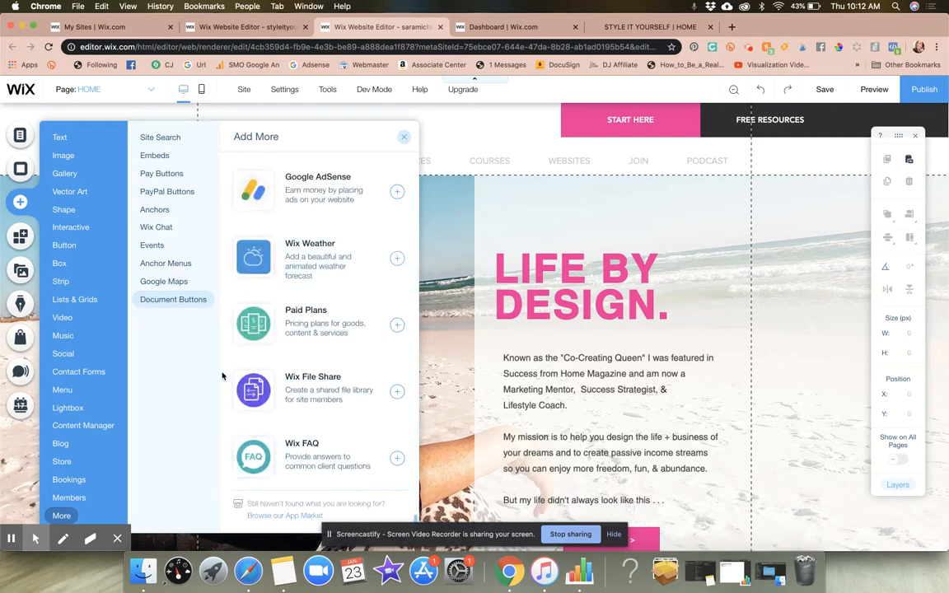
{"action": "scroll", "coordinate": [326, 264], "scroll_direction": "up", "scroll_amount": 3}
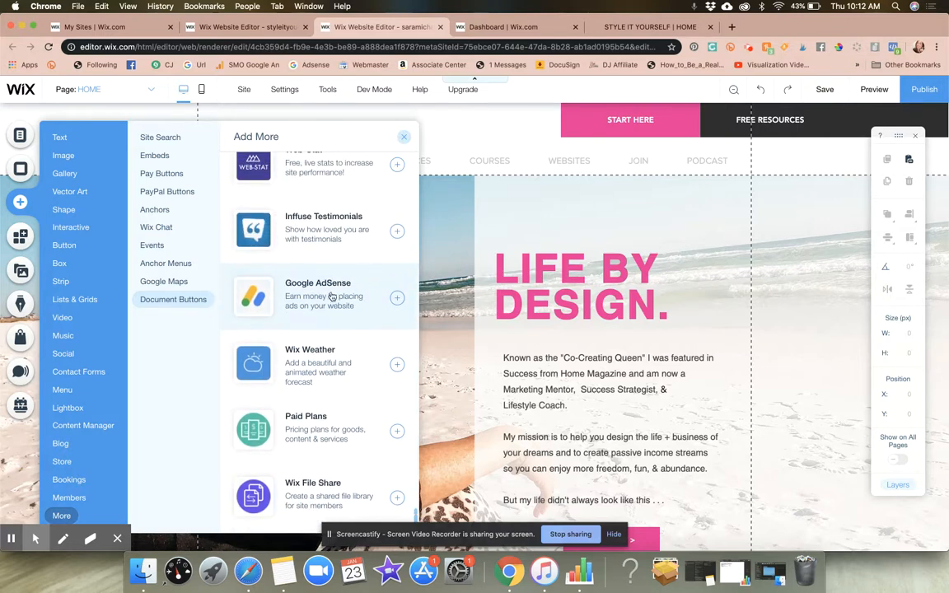
{"action": "scroll", "coordinate": [327, 299], "scroll_direction": "up", "scroll_amount": 4}
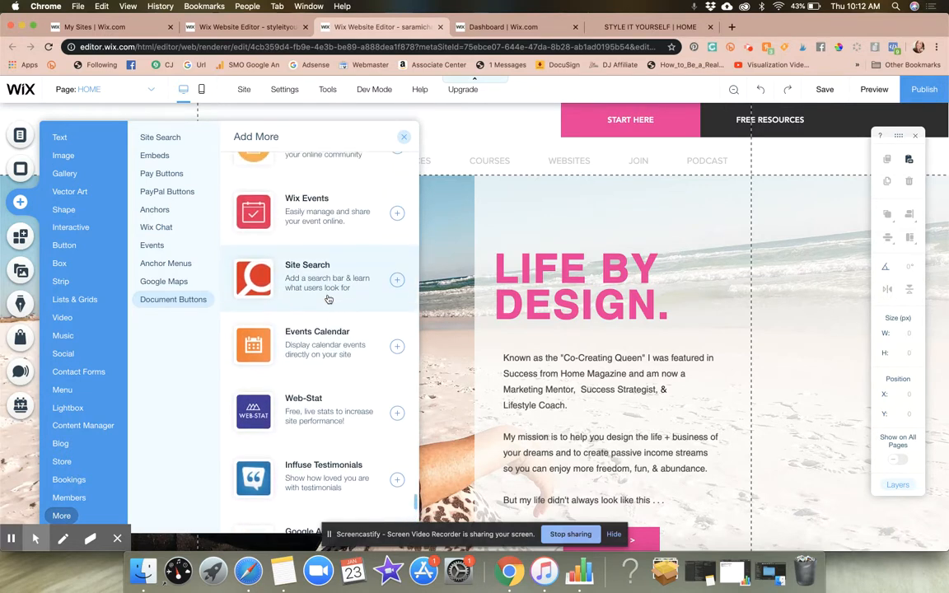
{"action": "scroll", "coordinate": [322, 212], "scroll_direction": "up", "scroll_amount": 2}
{"action": "scroll", "coordinate": [318, 208], "scroll_direction": "down", "scroll_amount": 8}
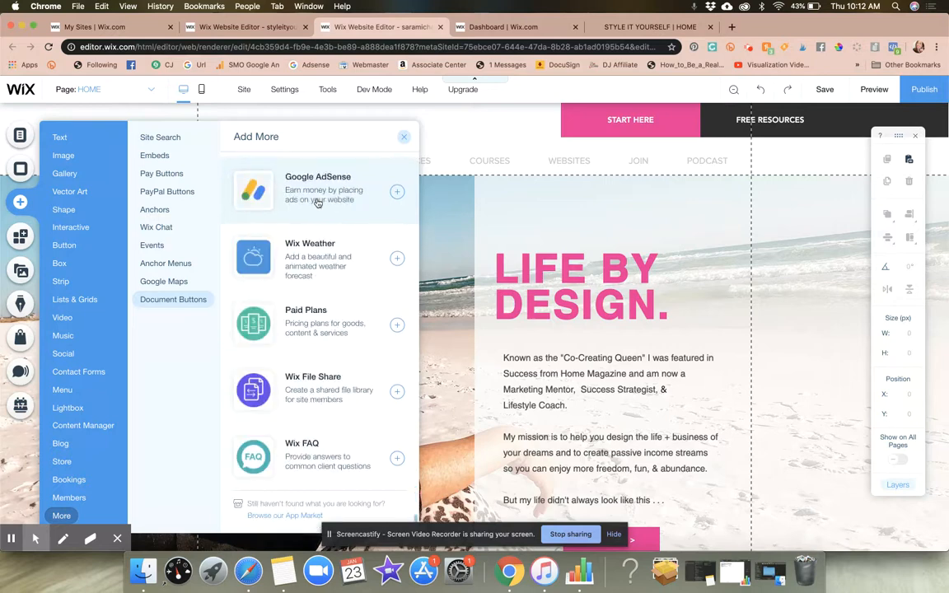
Open the Wix App Market, browse its app categories from Must-Have Apps through All Apps, and close it.
{"action": "left_click", "coordinate": [291, 516]}
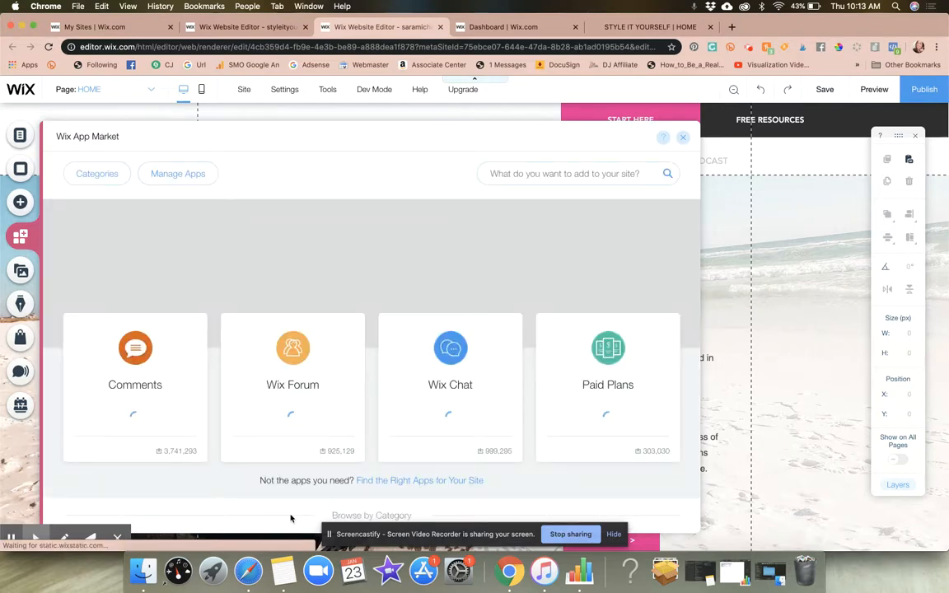
{"action": "scroll", "coordinate": [370, 297], "scroll_direction": "down", "scroll_amount": 3}
{"action": "scroll", "coordinate": [370, 298], "scroll_direction": "down", "scroll_amount": 5}
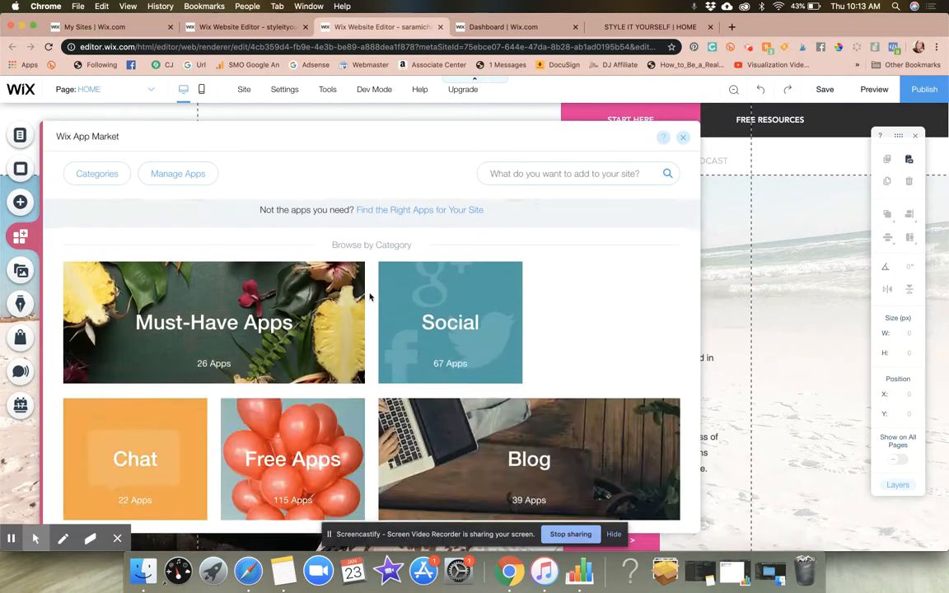
{"action": "scroll", "coordinate": [370, 298], "scroll_direction": "up", "scroll_amount": 2}
{"action": "scroll", "coordinate": [370, 297], "scroll_direction": "down", "scroll_amount": 5}
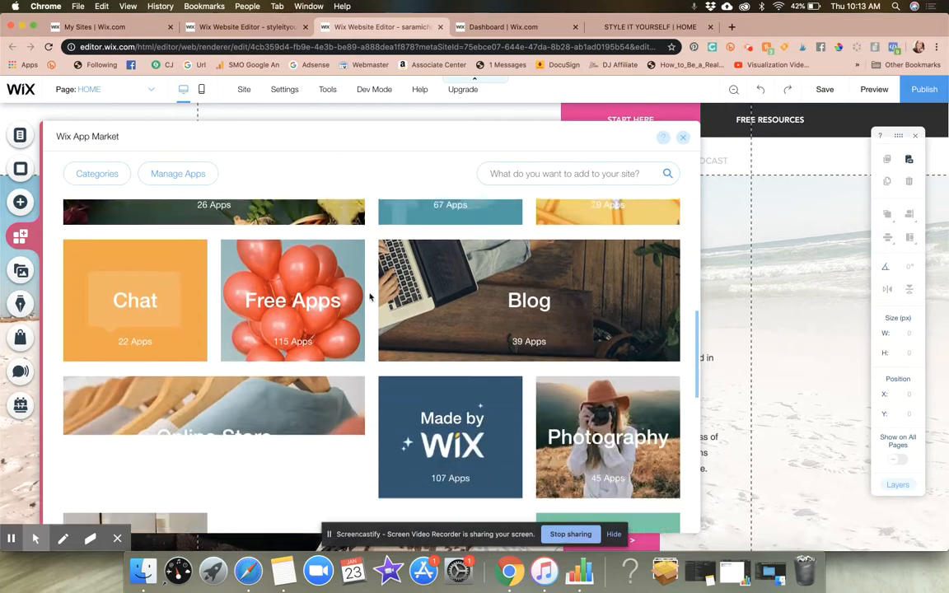
{"action": "scroll", "coordinate": [370, 298], "scroll_direction": "down", "scroll_amount": 3}
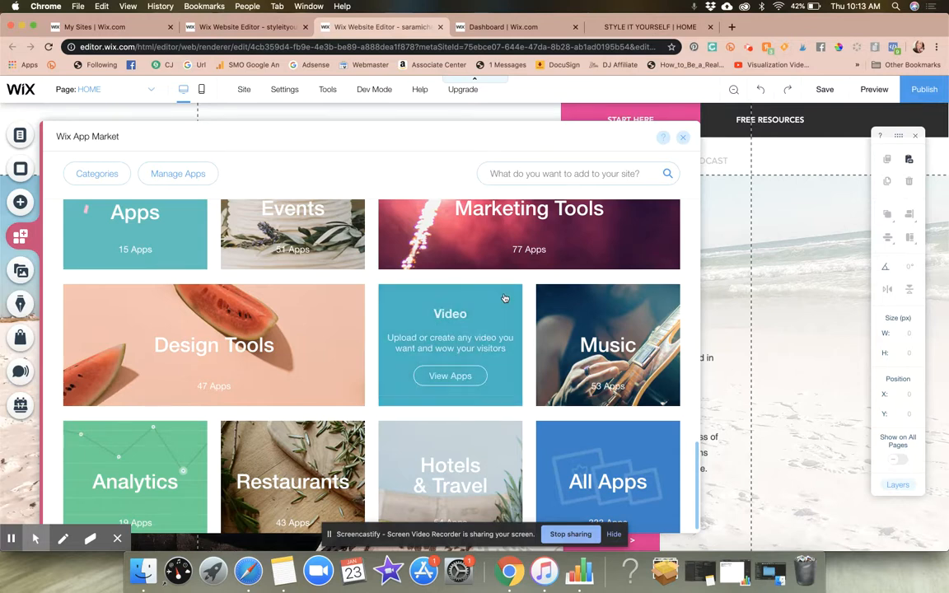
{"action": "scroll", "coordinate": [505, 299], "scroll_direction": "down", "scroll_amount": 1}
{"action": "scroll", "coordinate": [506, 299], "scroll_direction": "up", "scroll_amount": 3}
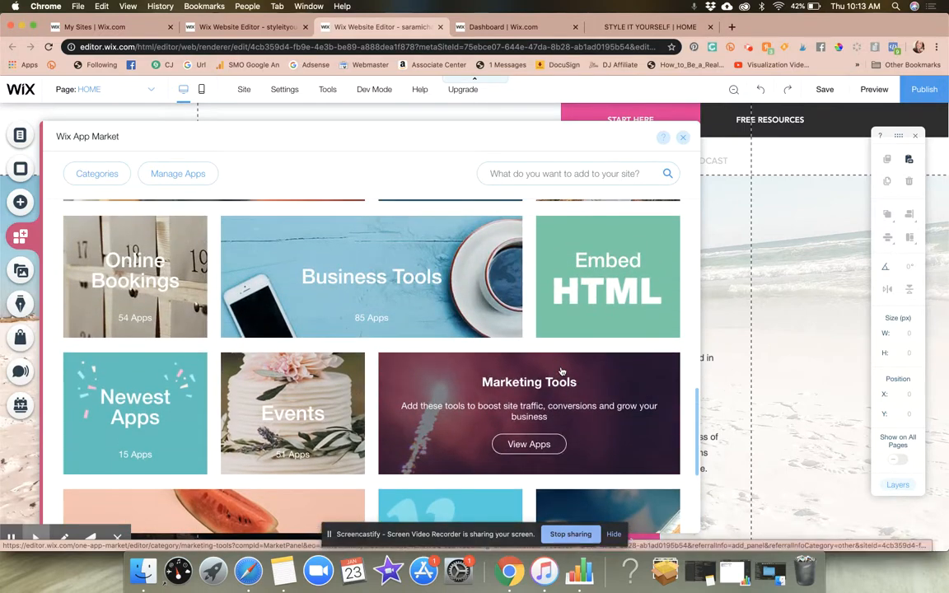
{"action": "scroll", "coordinate": [561, 373], "scroll_direction": "down", "scroll_amount": 3}
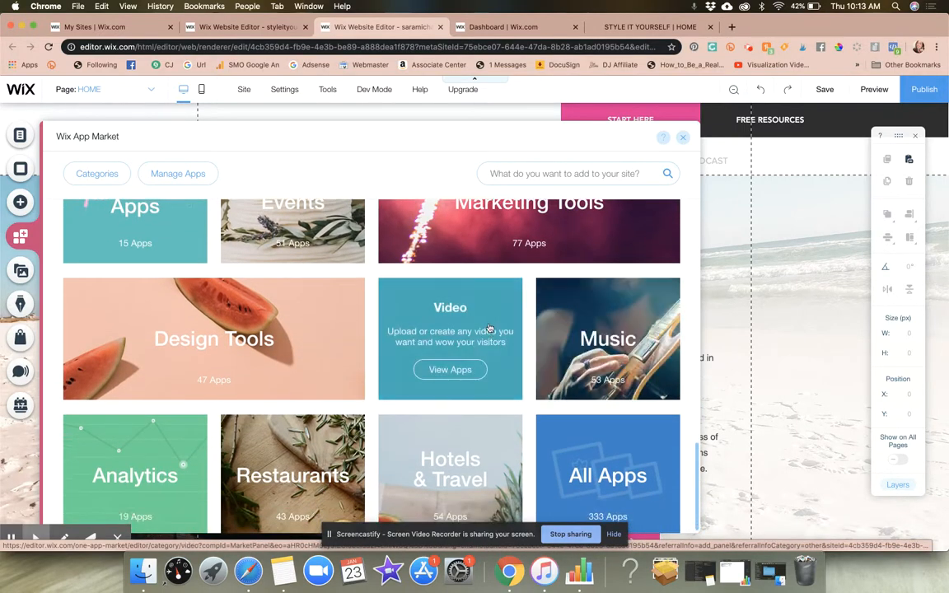
{"action": "scroll", "coordinate": [492, 322], "scroll_direction": "down", "scroll_amount": 1}
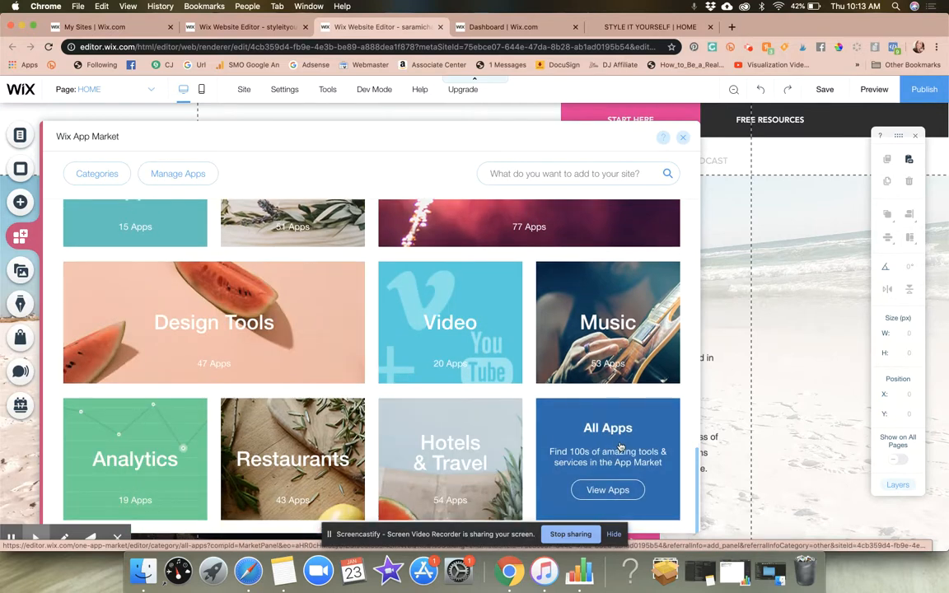
{"action": "scroll", "coordinate": [621, 446], "scroll_direction": "up", "scroll_amount": 10}
{"action": "scroll", "coordinate": [621, 446], "scroll_direction": "up", "scroll_amount": 5}
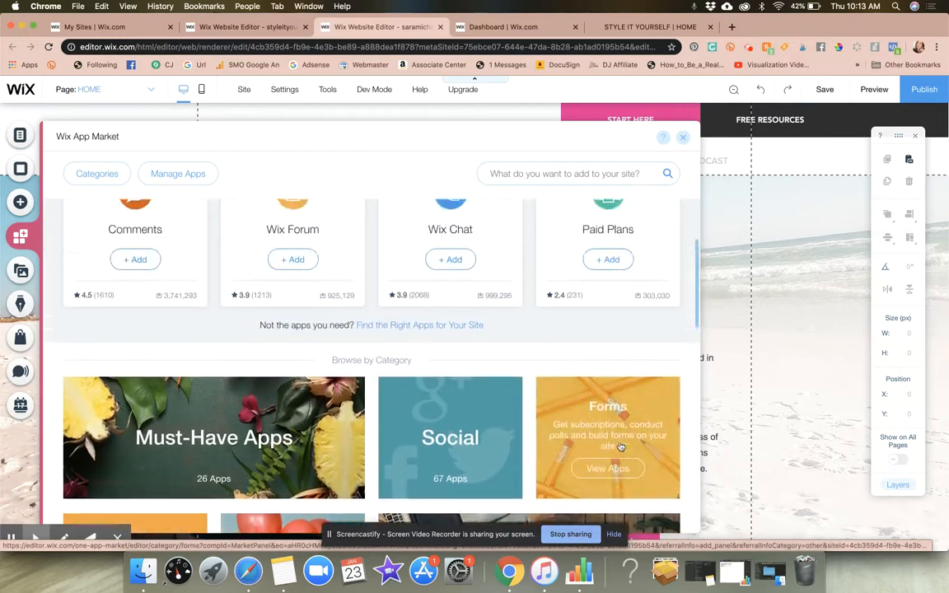
{"action": "left_click", "coordinate": [685, 138]}
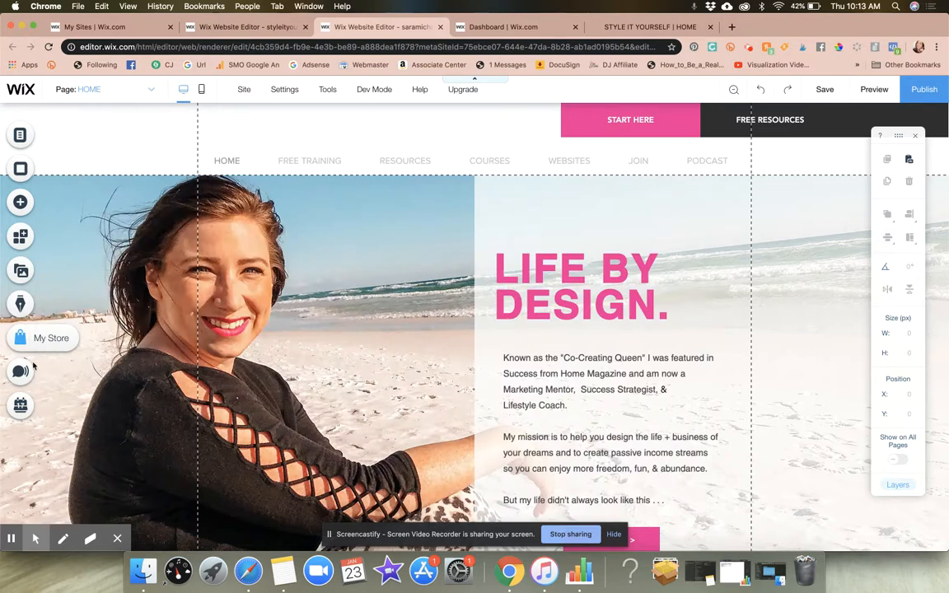
Review the Media options, including upload sources, site files, Photo Studio, Video Maker, and the free Wix and Shutterstock images and videos.
{"action": "left_click", "coordinate": [21, 271]}
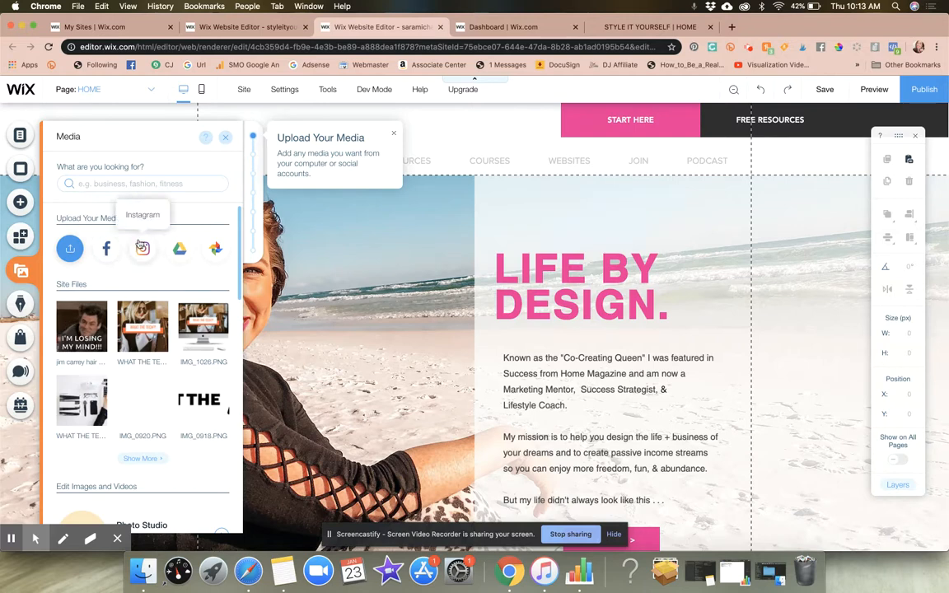
{"action": "scroll", "coordinate": [196, 276], "scroll_direction": "down", "scroll_amount": 5}
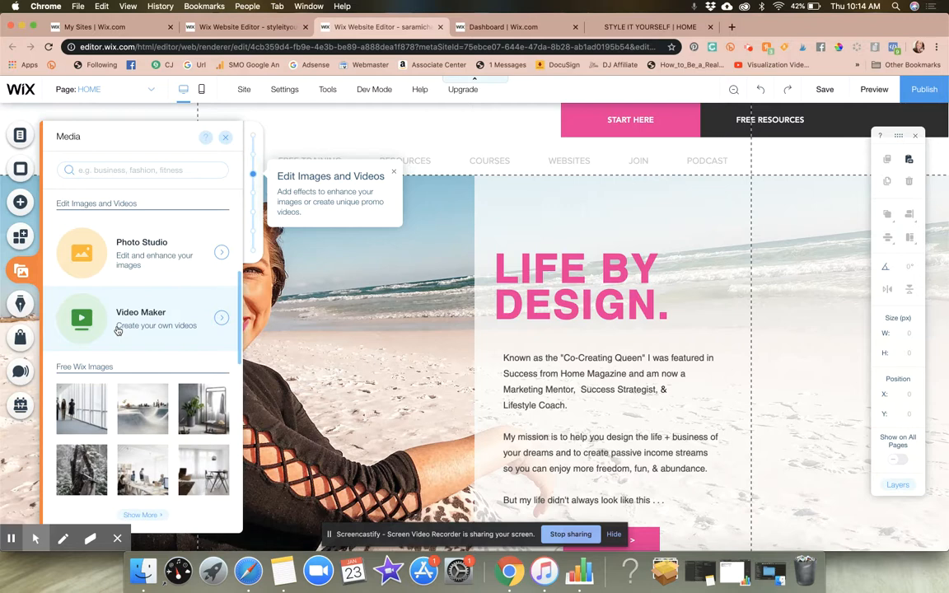
{"action": "scroll", "coordinate": [170, 352], "scroll_direction": "down", "scroll_amount": 5}
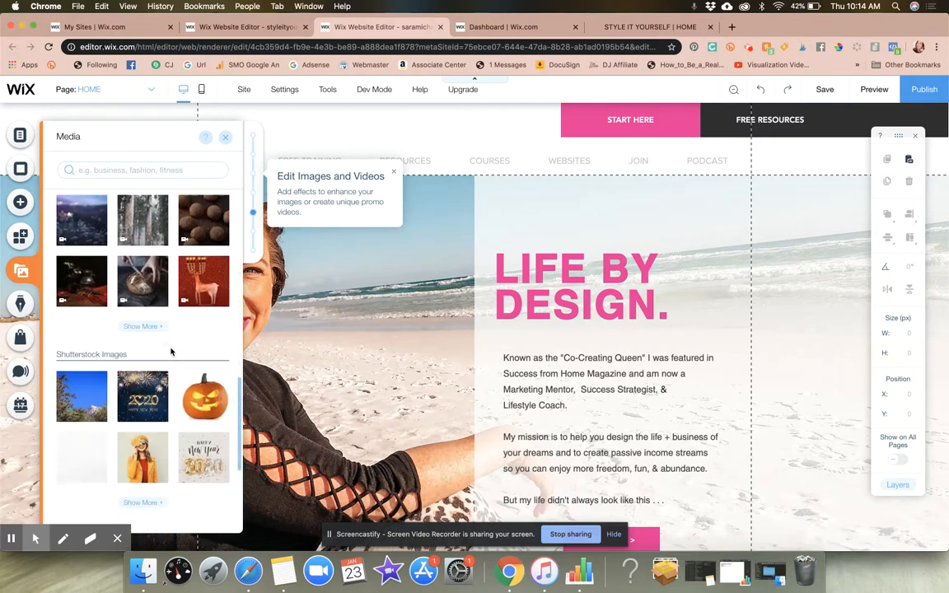
{"action": "scroll", "coordinate": [171, 352], "scroll_direction": "down", "scroll_amount": 3}
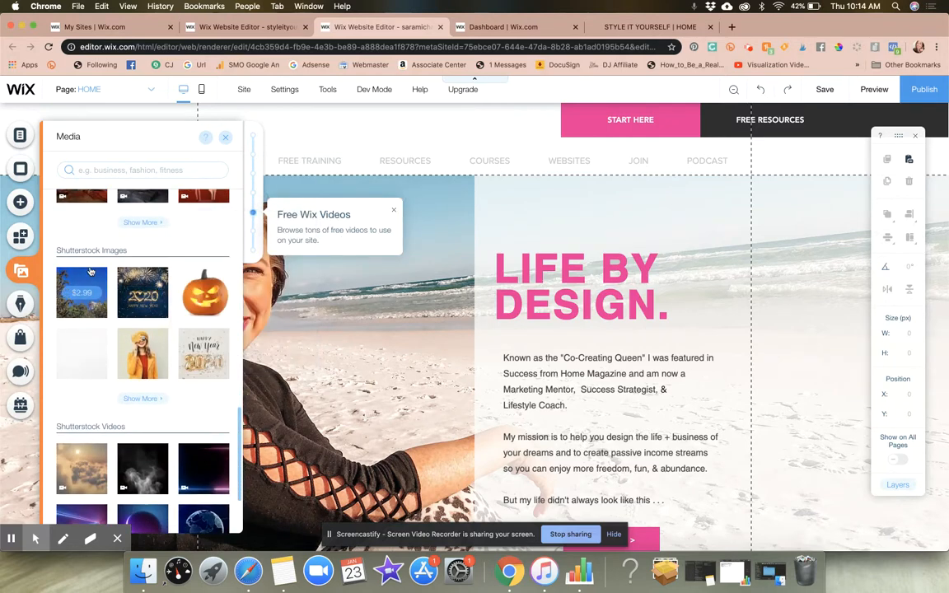
{"action": "mouse_move", "coordinate": [91, 272]}
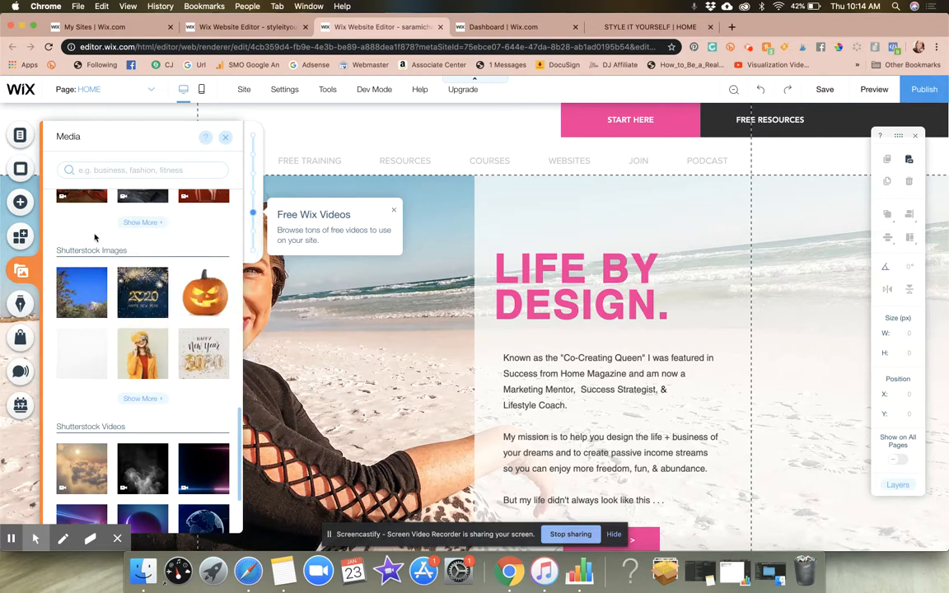
{"action": "scroll", "coordinate": [94, 236], "scroll_direction": "down", "scroll_amount": 3}
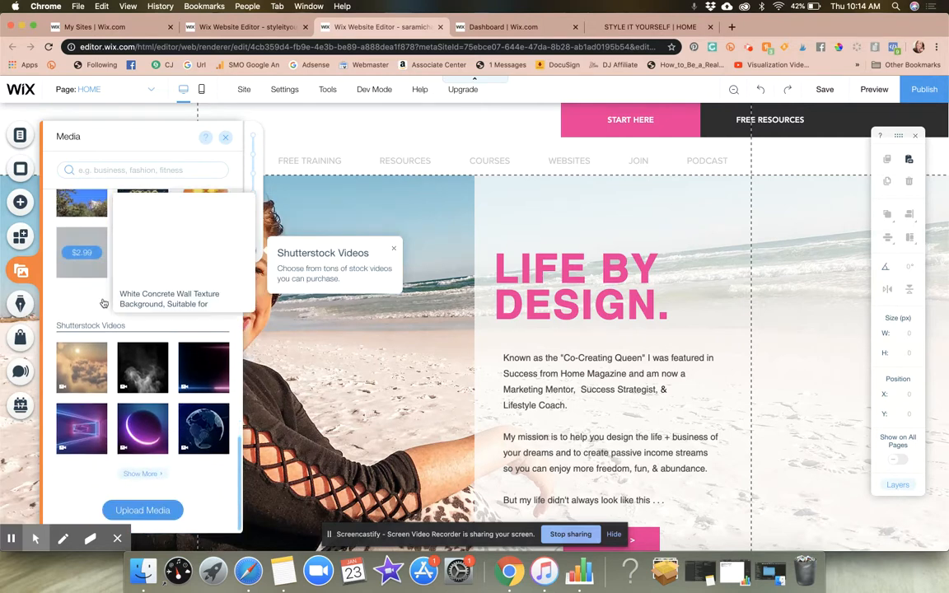
{"action": "scroll", "coordinate": [164, 270], "scroll_direction": "up", "scroll_amount": 2}
{"action": "scroll", "coordinate": [164, 270], "scroll_direction": "up", "scroll_amount": 5}
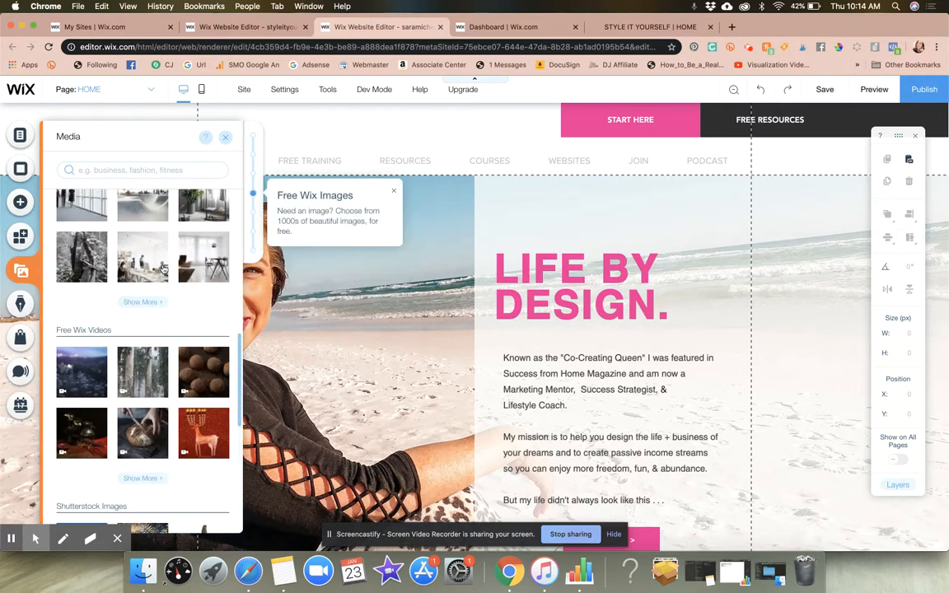
{"action": "scroll", "coordinate": [102, 268], "scroll_direction": "up", "scroll_amount": 1}
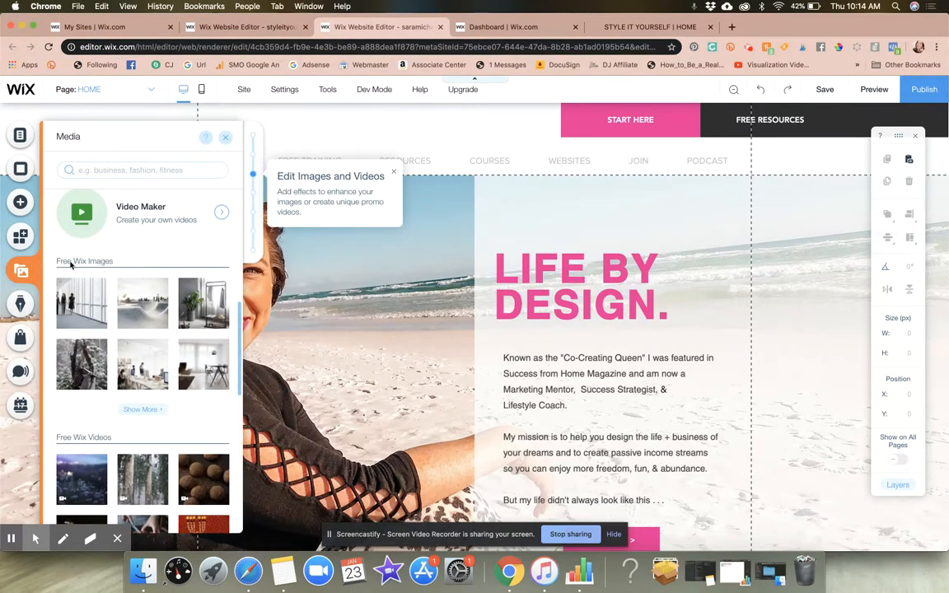
Check the Shutterstock images in the Media options, and open unsplash.com in a new browser tab to view its free photo home page.
{"action": "scroll", "coordinate": [160, 281], "scroll_direction": "down", "scroll_amount": 8}
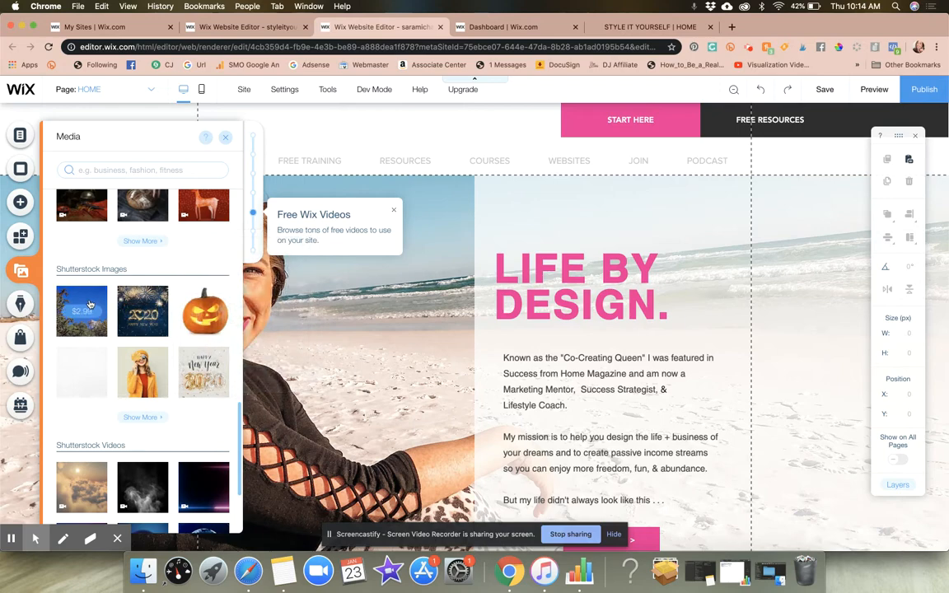
{"action": "mouse_move", "coordinate": [90, 305]}
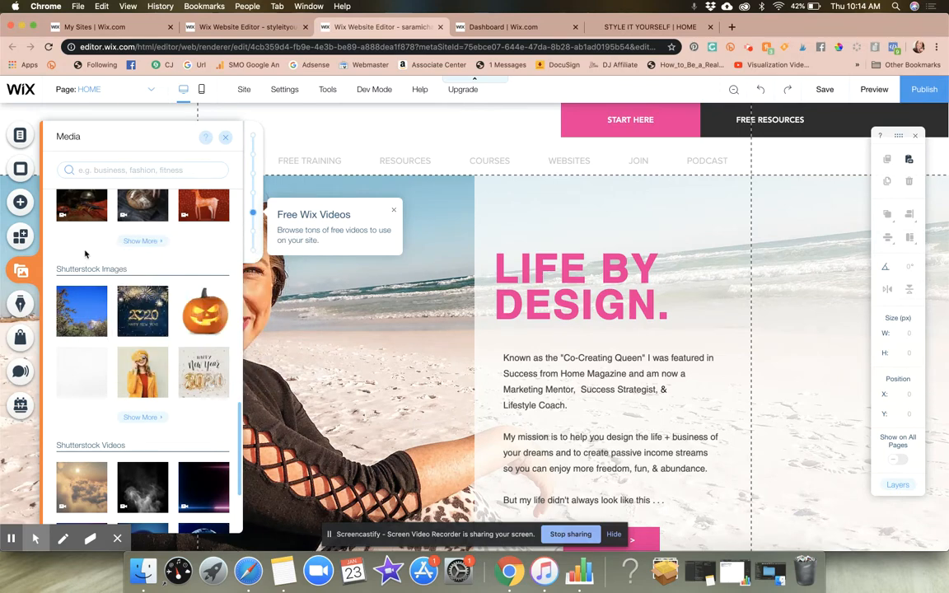
{"action": "left_click", "coordinate": [731, 27]}
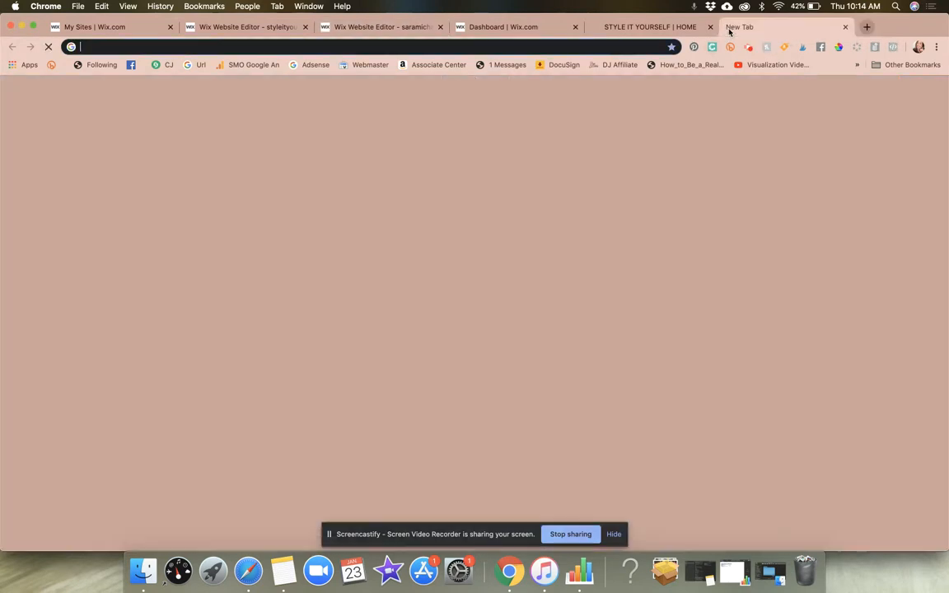
{"action": "type", "text": "unspash"}
{"action": "key", "text": "BackSpace"}
{"action": "key", "text": "BackSpace"}
{"action": "key", "text": "BackSpace"}
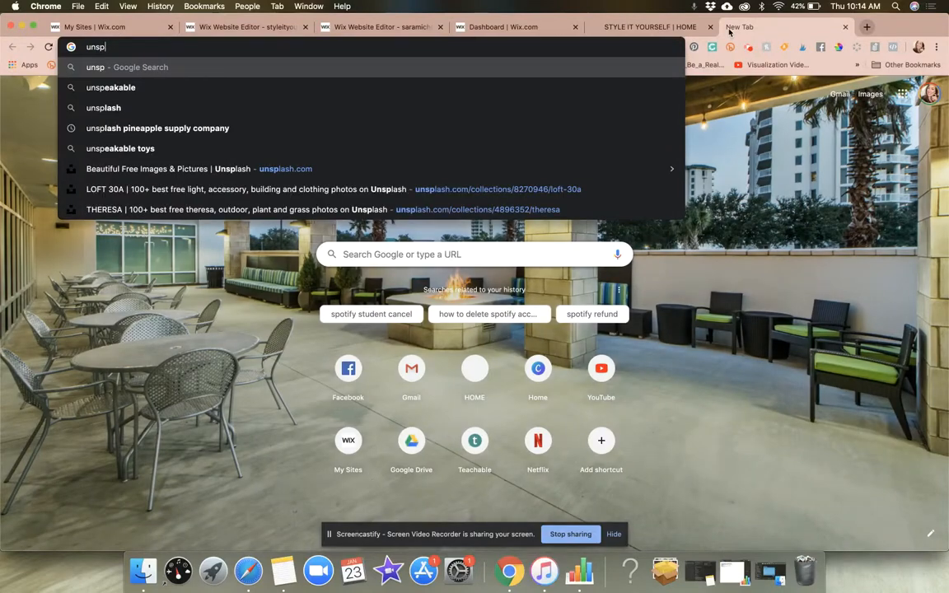
{"action": "type", "text": "lash.co"}
{"action": "key", "text": "Return"}
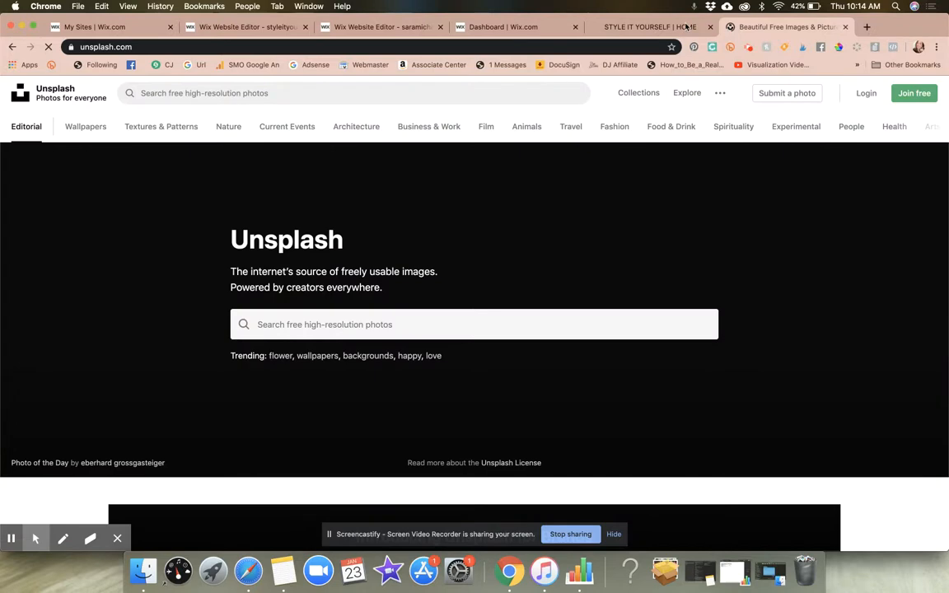
{"action": "scroll", "coordinate": [700, 325], "scroll_direction": "down", "scroll_amount": 10}
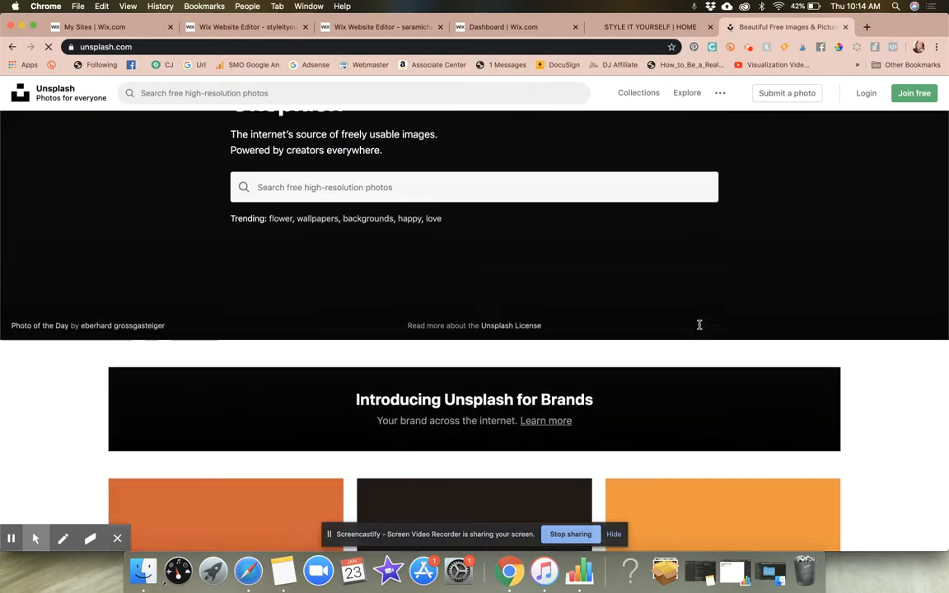
{"action": "scroll", "coordinate": [700, 325], "scroll_direction": "up", "scroll_amount": 10}
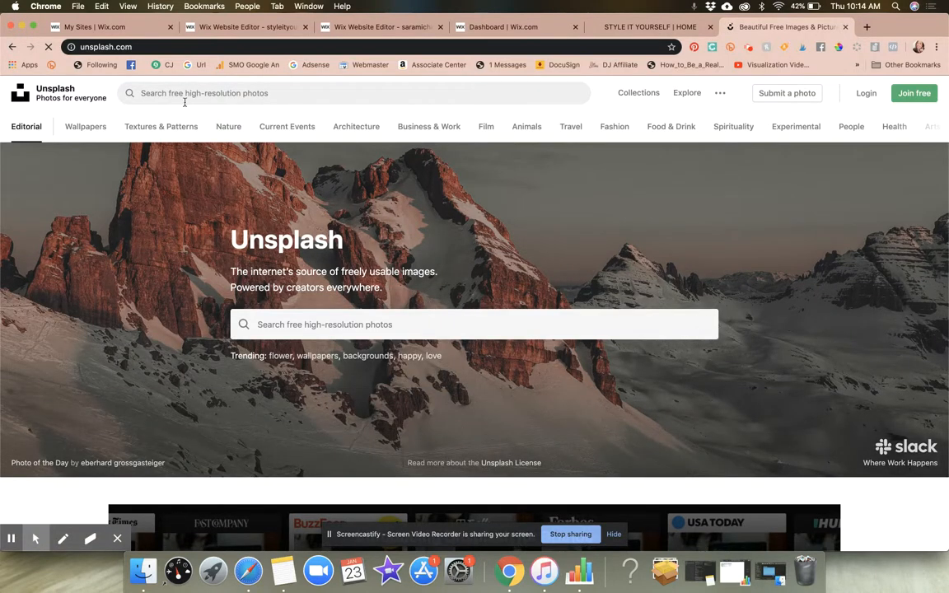
Return to the website editor and compare its media search, site files and editing tools with the Unsplash photo search.
{"action": "left_click", "coordinate": [146, 28]}
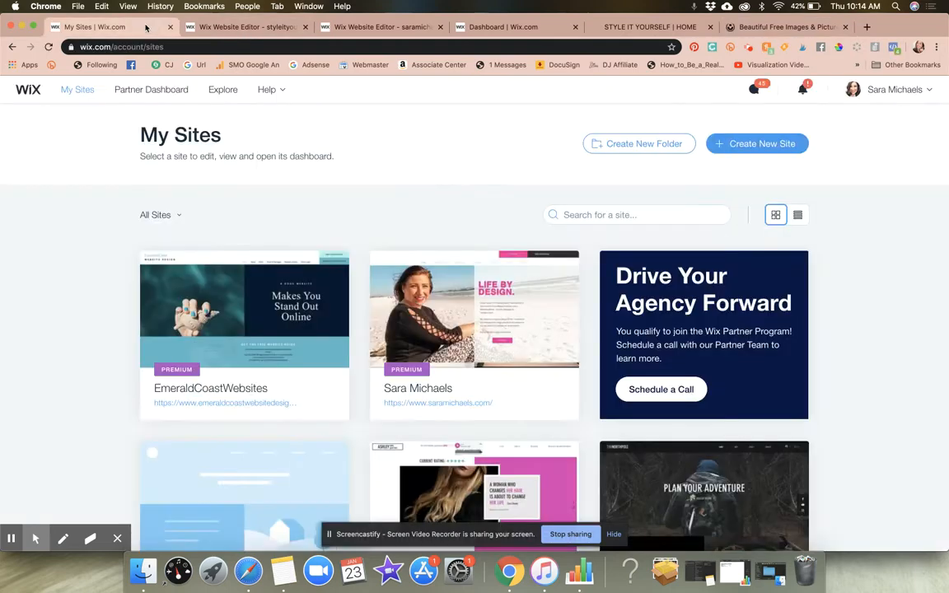
{"action": "left_click", "coordinate": [376, 28]}
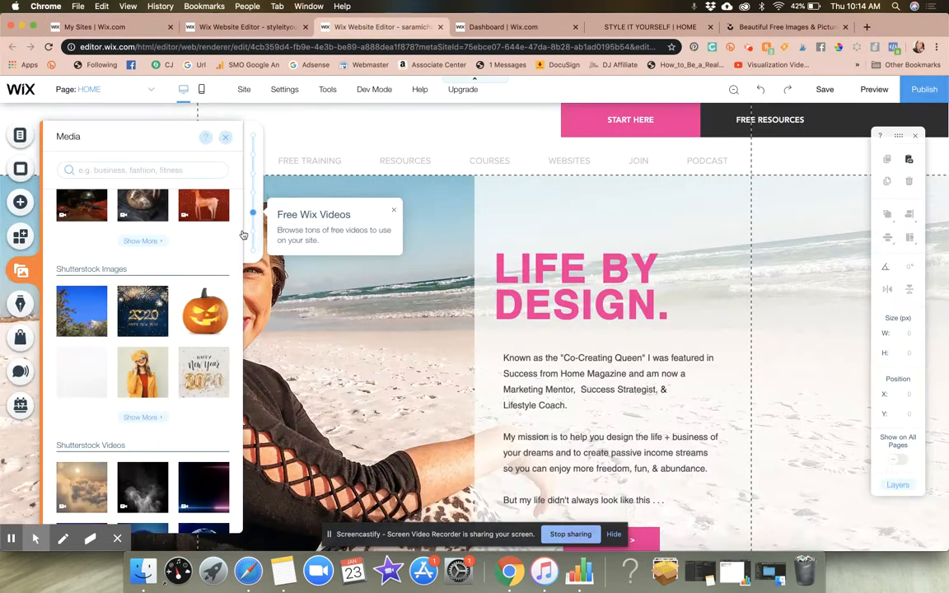
{"action": "scroll", "coordinate": [143, 330], "scroll_direction": "up", "scroll_amount": 5}
{"action": "left_click", "coordinate": [136, 182]}
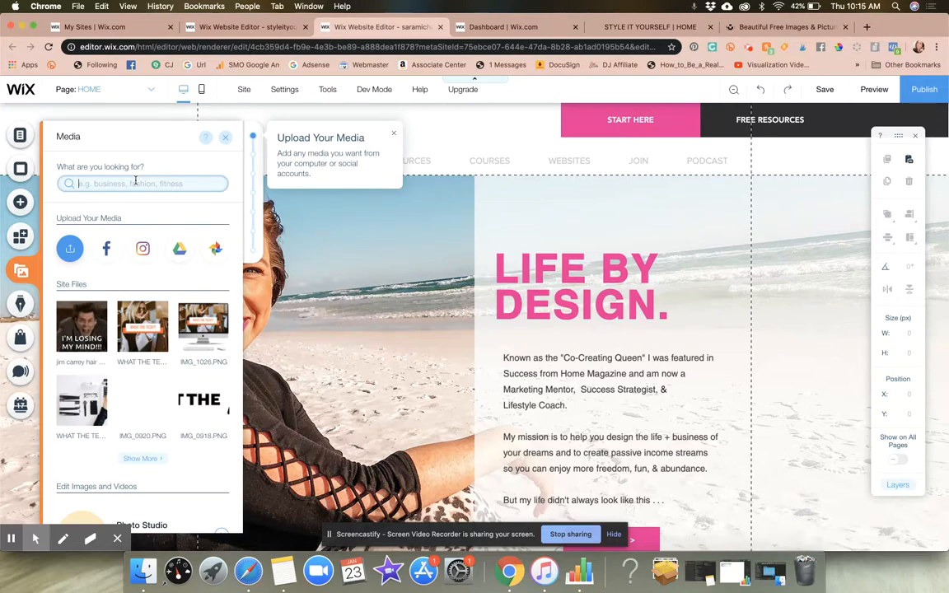
{"action": "left_click", "coordinate": [743, 29]}
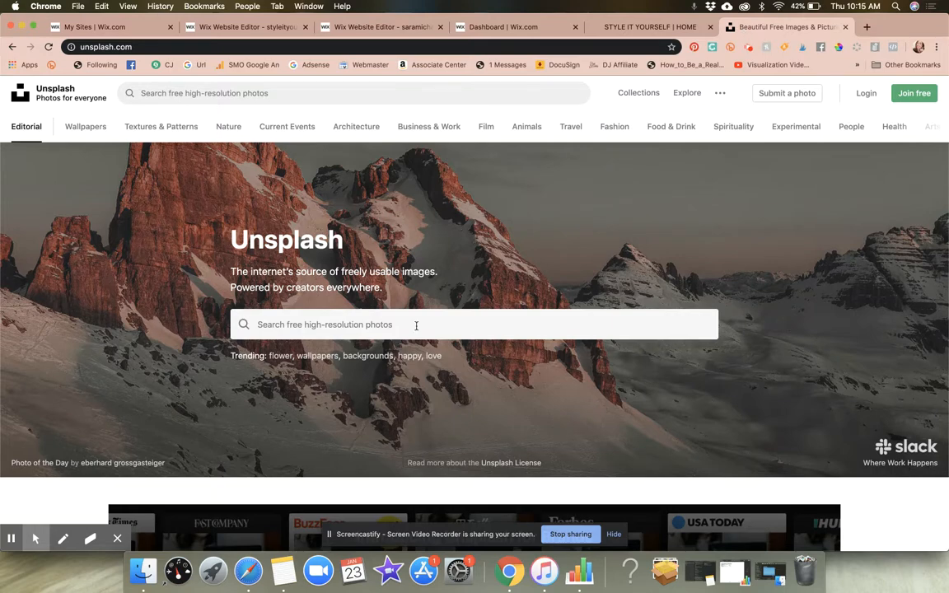
{"action": "left_click", "coordinate": [239, 27]}
{"action": "left_click", "coordinate": [363, 27]}
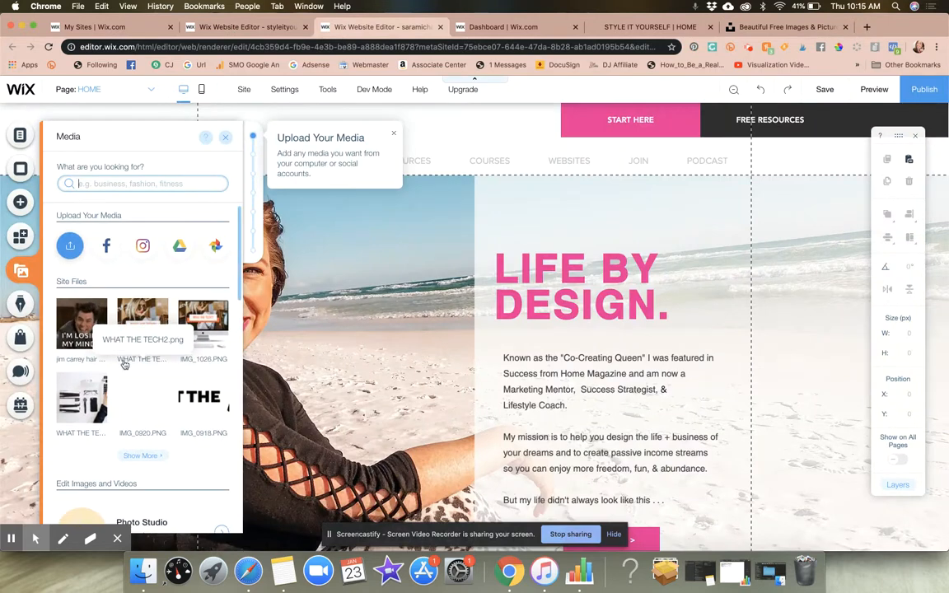
{"action": "scroll", "coordinate": [124, 364], "scroll_direction": "down", "scroll_amount": 5}
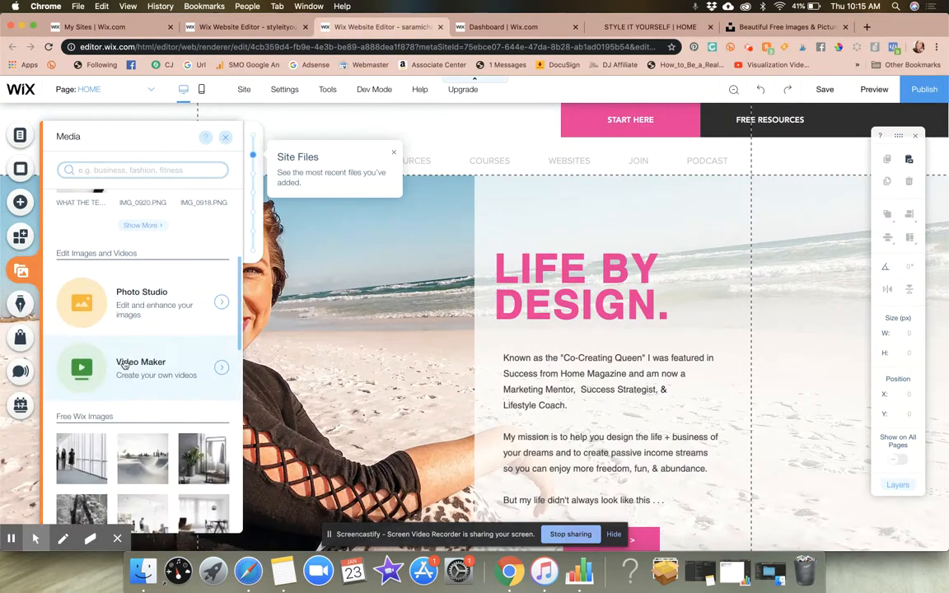
View the Blog Manager options and the store welcome information, and close the store information.
{"action": "left_click", "coordinate": [21, 305]}
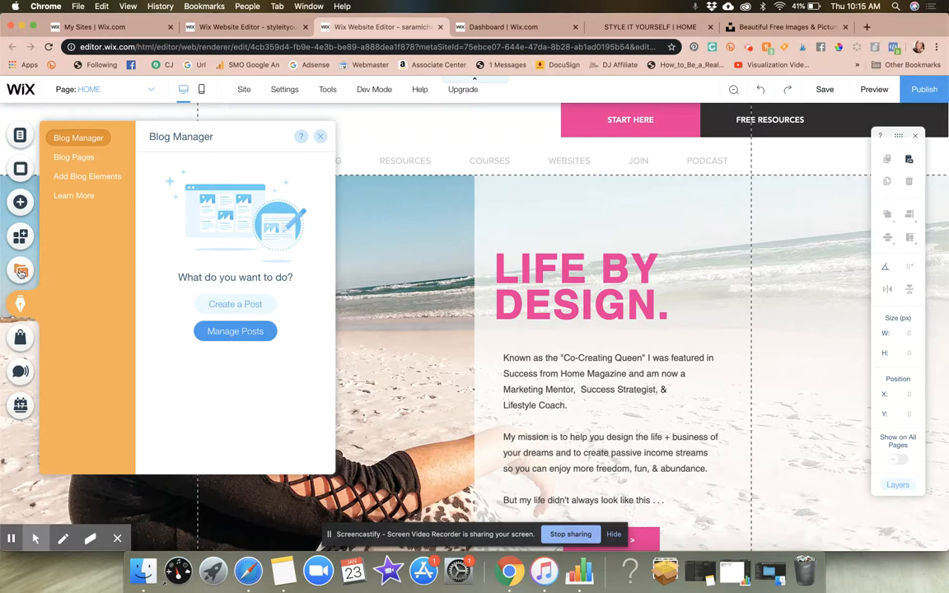
{"action": "left_click", "coordinate": [22, 338]}
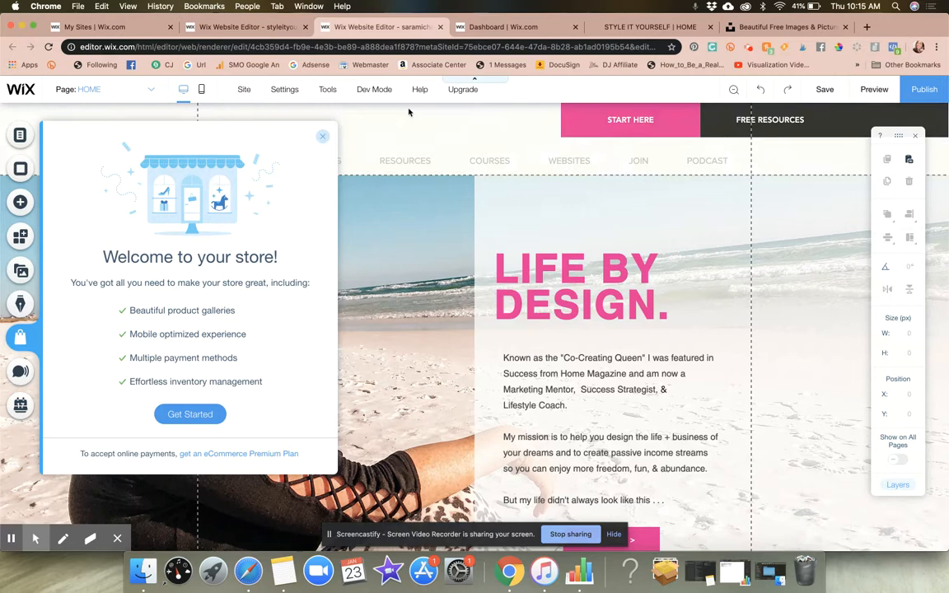
{"action": "left_click", "coordinate": [322, 136]}
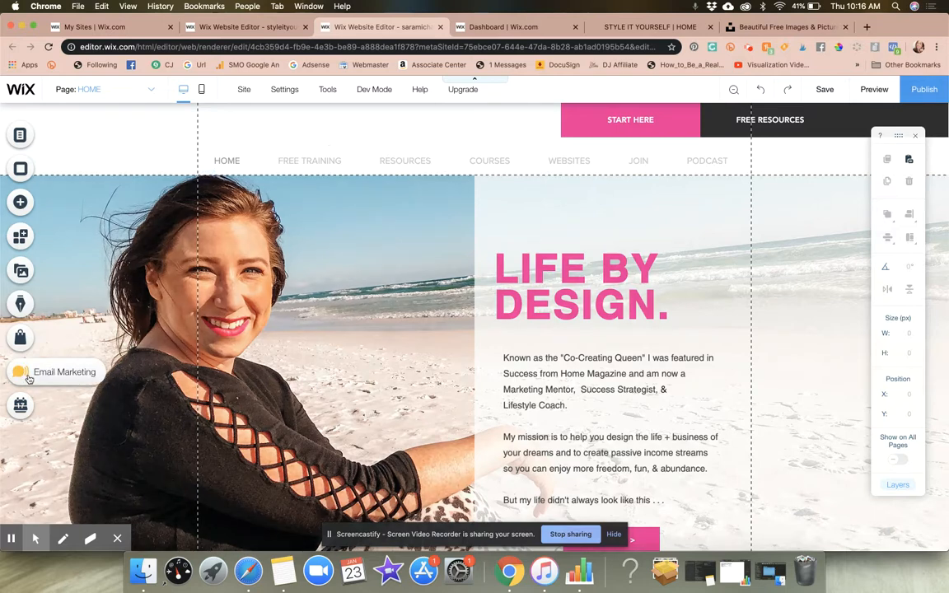
View the Email Marketing campaign introduction and the Wix Bookings introduction, closing each one after reading it.
{"action": "left_click", "coordinate": [28, 377]}
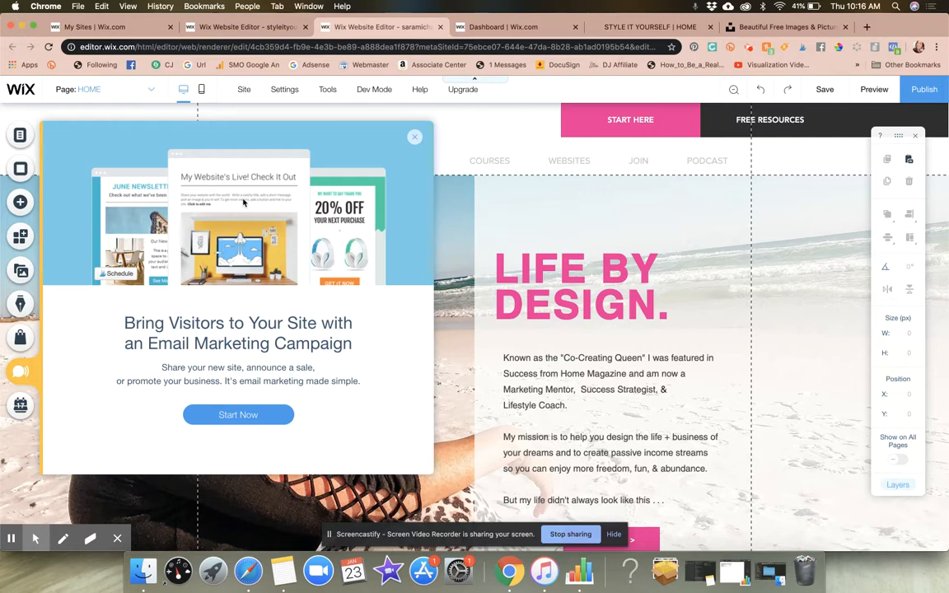
{"action": "left_click", "coordinate": [415, 141]}
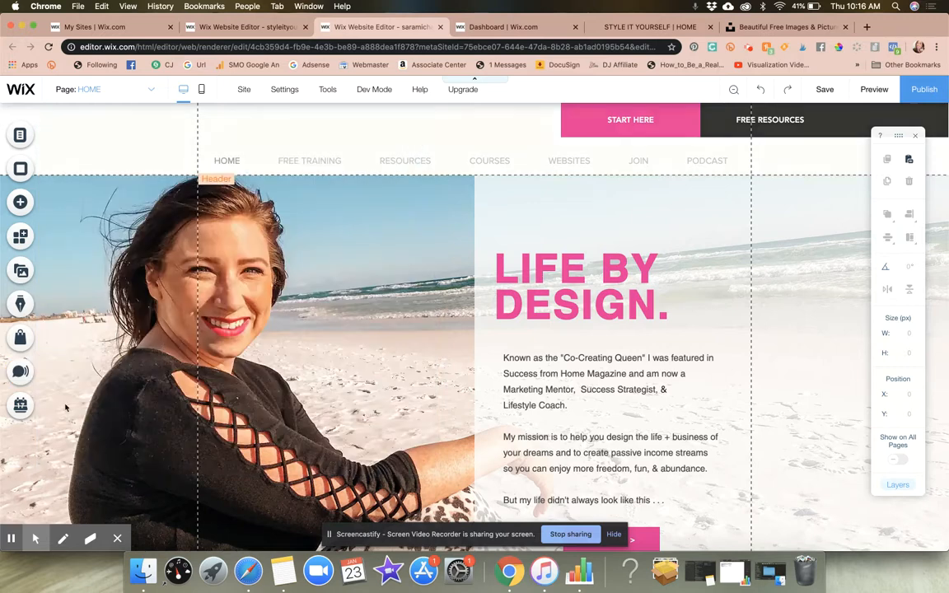
{"action": "left_click", "coordinate": [20, 406]}
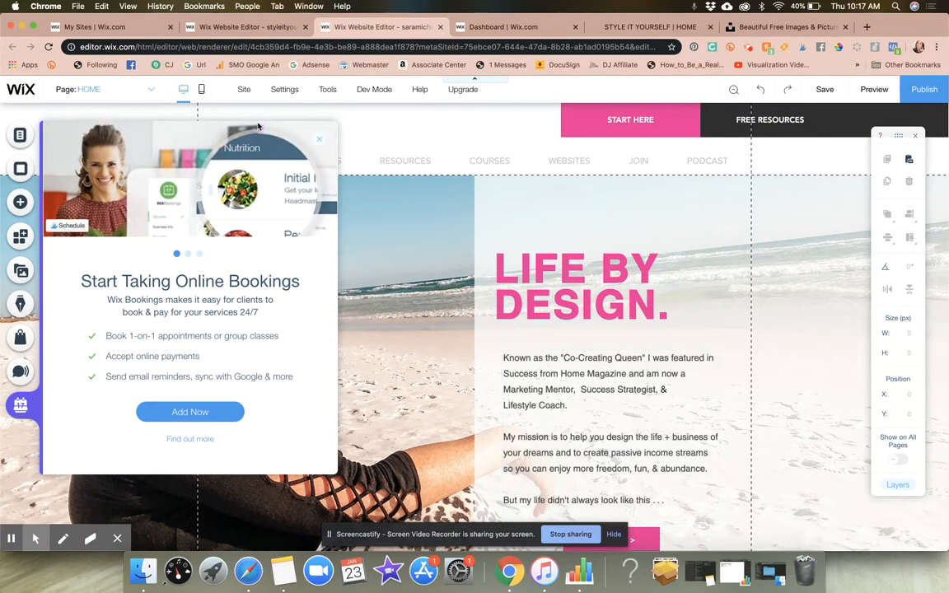
{"action": "left_click", "coordinate": [319, 139]}
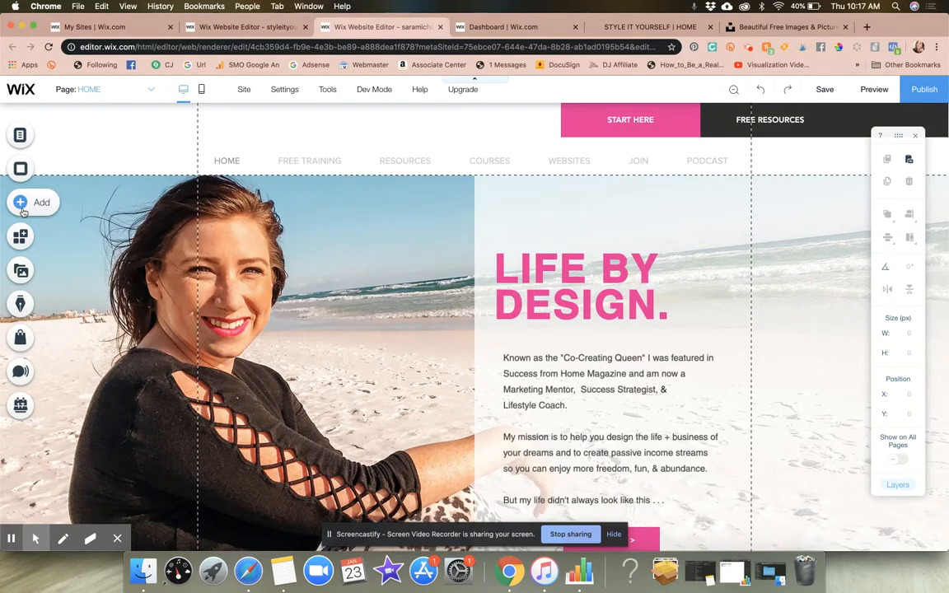
Examine the layout of the home page's opening strips, Life by Design and Success from Home, and return to the header.
{"action": "scroll", "coordinate": [284, 333], "scroll_direction": "down", "scroll_amount": 5}
{"action": "scroll", "coordinate": [283, 334], "scroll_direction": "down", "scroll_amount": 3}
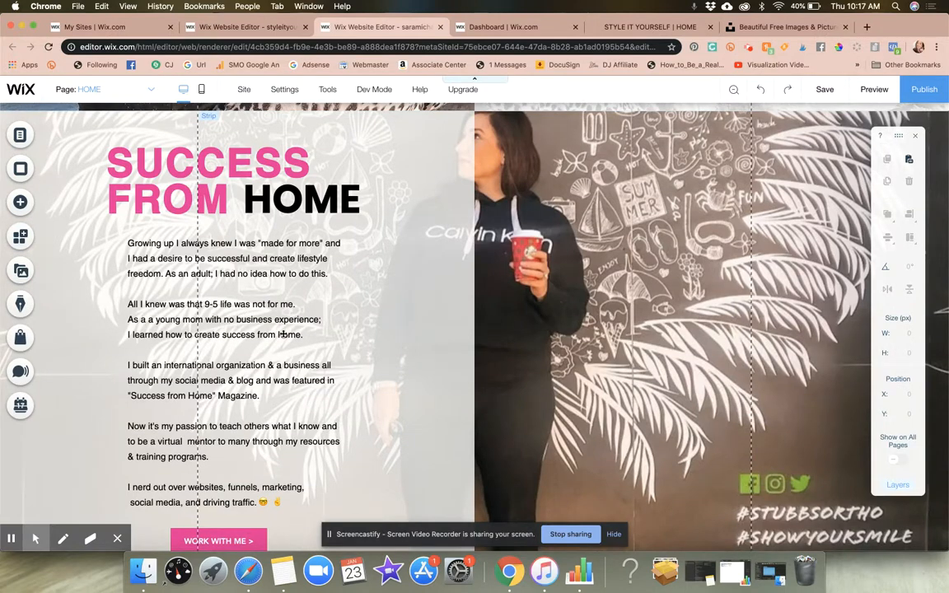
{"action": "scroll", "coordinate": [347, 298], "scroll_direction": "down", "scroll_amount": 10}
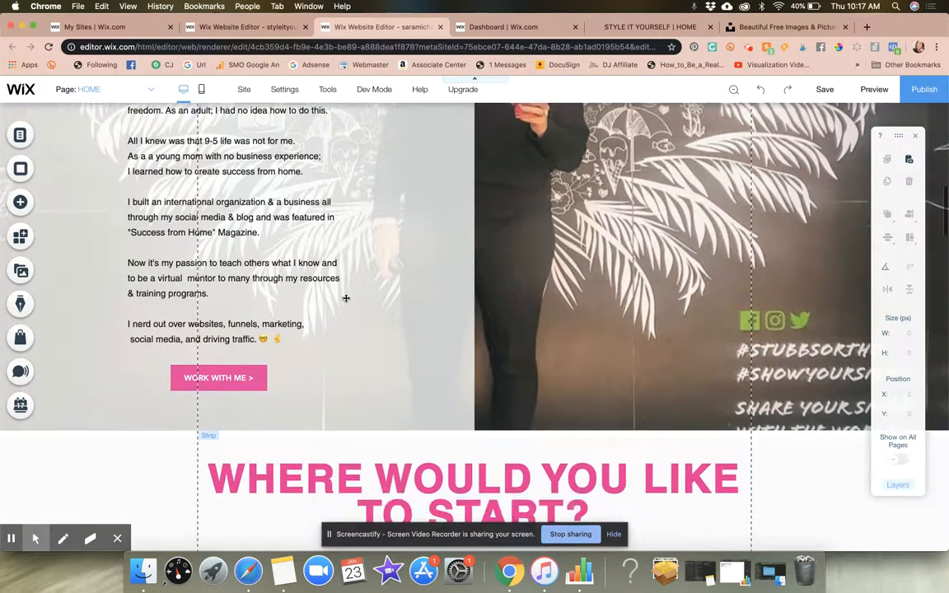
{"action": "scroll", "coordinate": [346, 298], "scroll_direction": "up", "scroll_amount": 15}
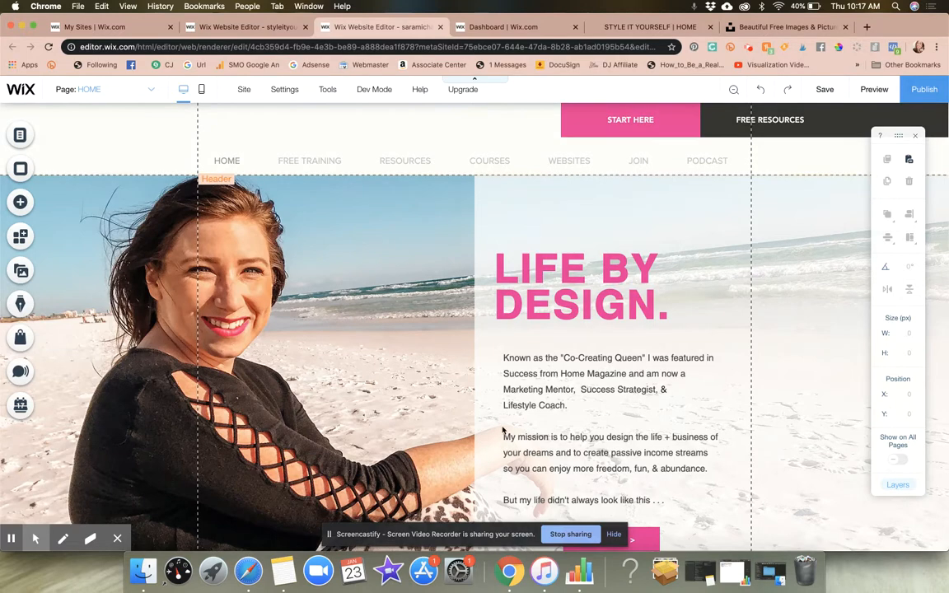
{"action": "scroll", "coordinate": [507, 425], "scroll_direction": "down", "scroll_amount": 2}
{"action": "scroll", "coordinate": [507, 424], "scroll_direction": "down", "scroll_amount": 3}
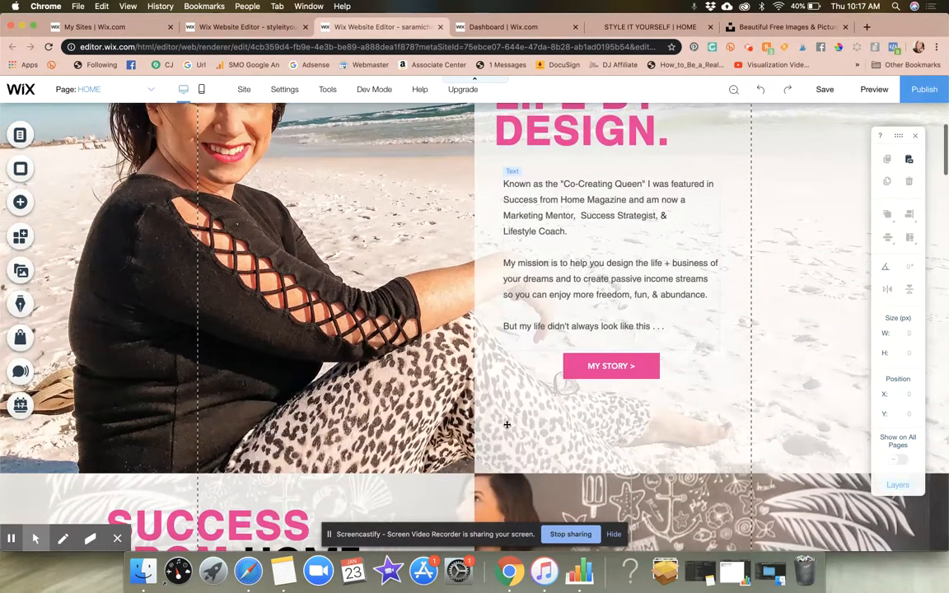
{"action": "scroll", "coordinate": [506, 424], "scroll_direction": "up", "scroll_amount": 5}
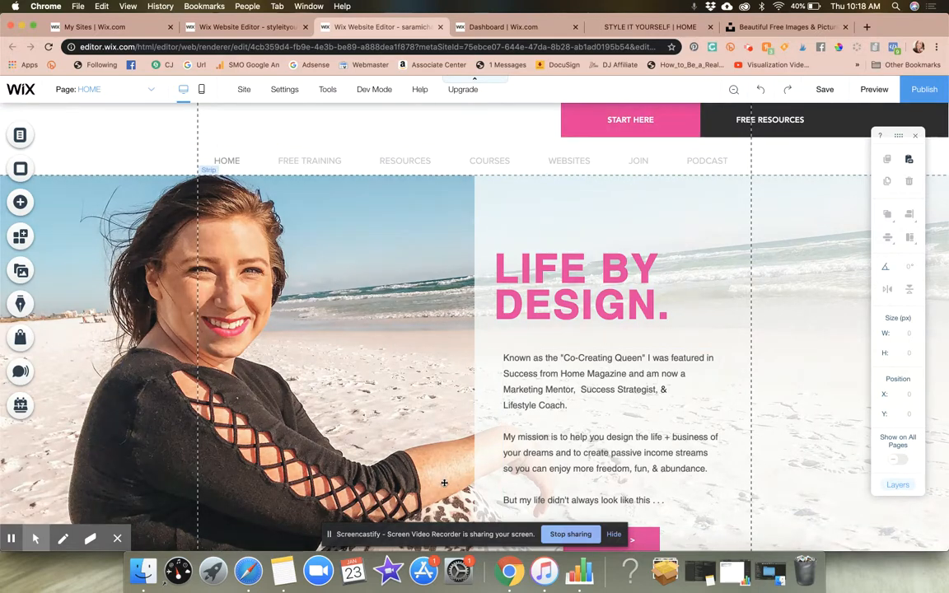
Review the home page strips from Success from Home through the start options, Free Resource Vault, Popular Posts and What the Tech?! to What's New.
{"action": "scroll", "coordinate": [471, 321], "scroll_direction": "down", "scroll_amount": 8}
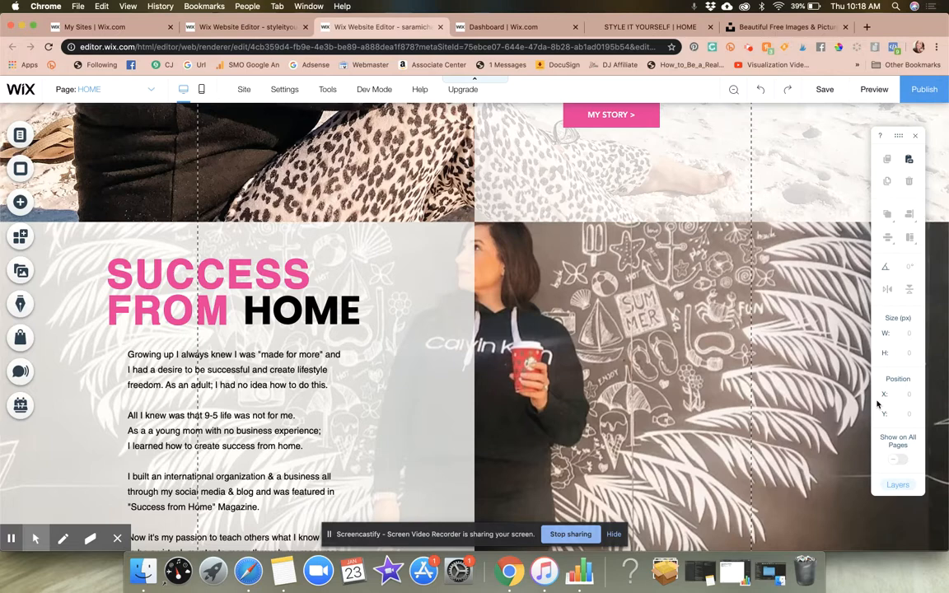
{"action": "scroll", "coordinate": [753, 373], "scroll_direction": "down", "scroll_amount": 8}
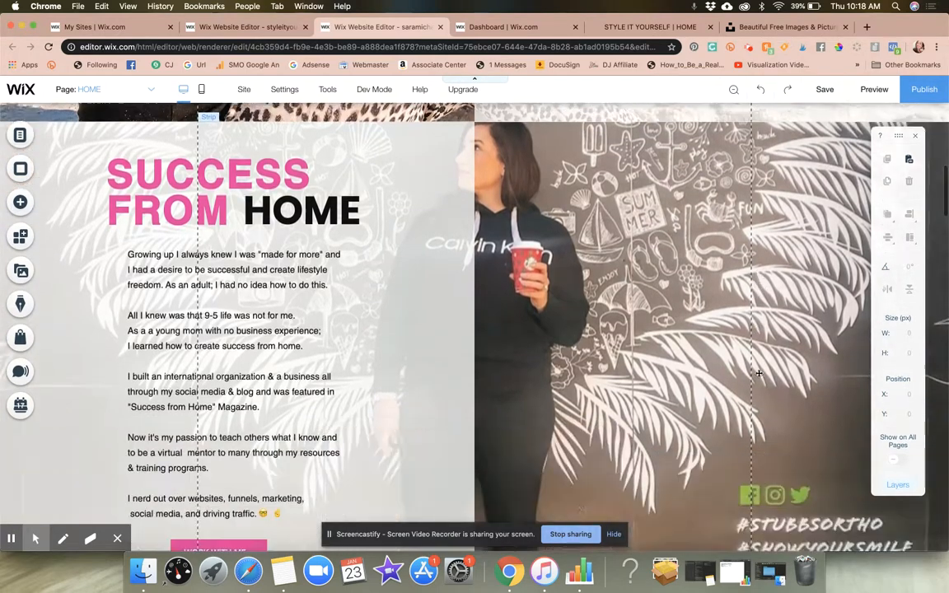
{"action": "scroll", "coordinate": [757, 373], "scroll_direction": "down", "scroll_amount": 5}
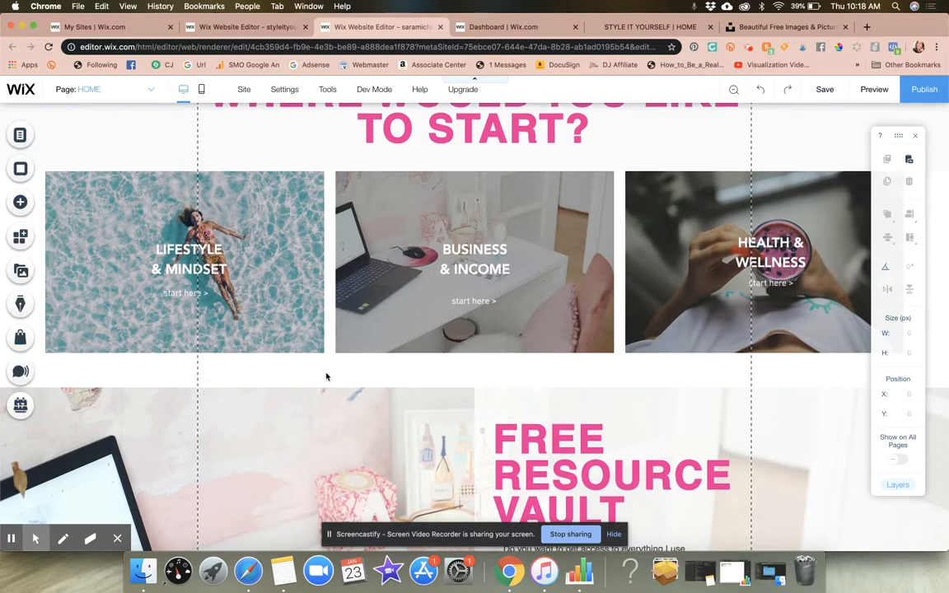
{"action": "scroll", "coordinate": [327, 377], "scroll_direction": "down", "scroll_amount": 9}
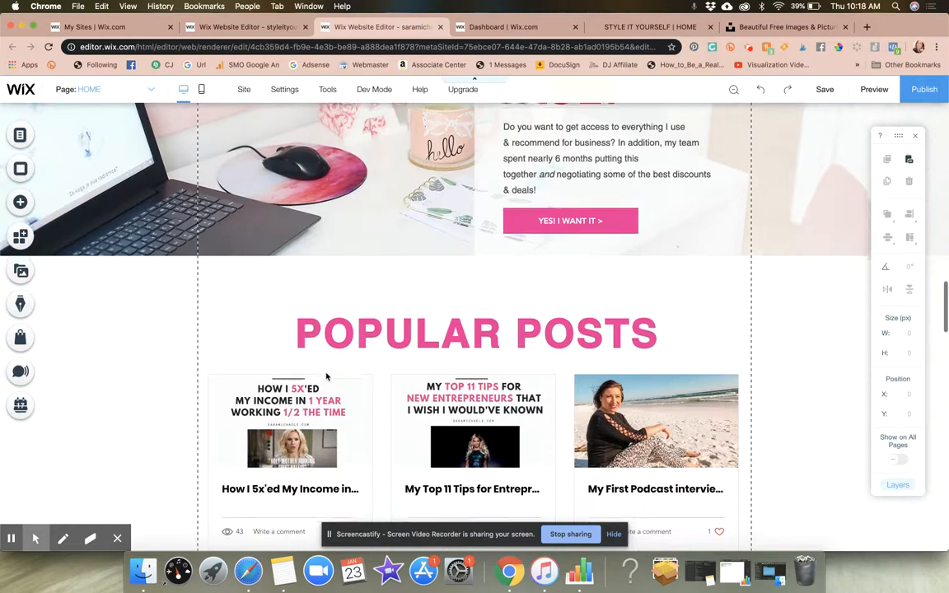
{"action": "scroll", "coordinate": [327, 377], "scroll_direction": "down", "scroll_amount": 6}
{"action": "scroll", "coordinate": [616, 351], "scroll_direction": "up", "scroll_amount": 3}
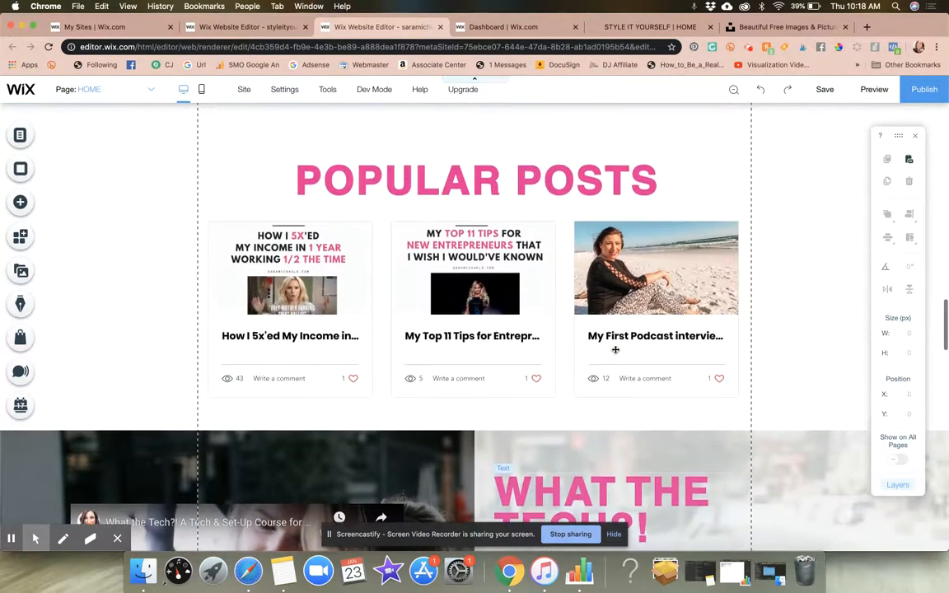
{"action": "scroll", "coordinate": [792, 329], "scroll_direction": "down", "scroll_amount": 5}
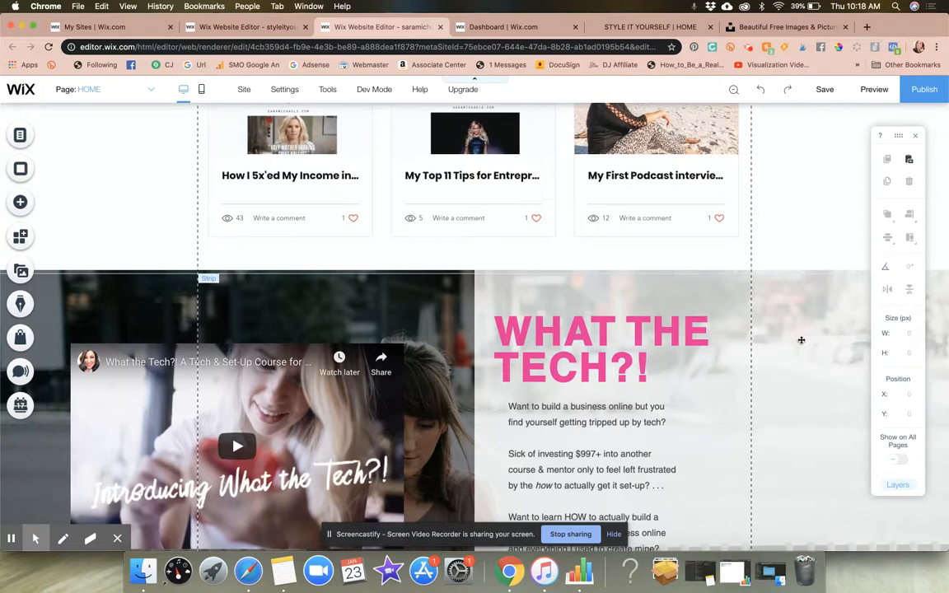
{"action": "scroll", "coordinate": [801, 340], "scroll_direction": "down", "scroll_amount": 5}
{"action": "scroll", "coordinate": [802, 340], "scroll_direction": "down", "scroll_amount": 1}
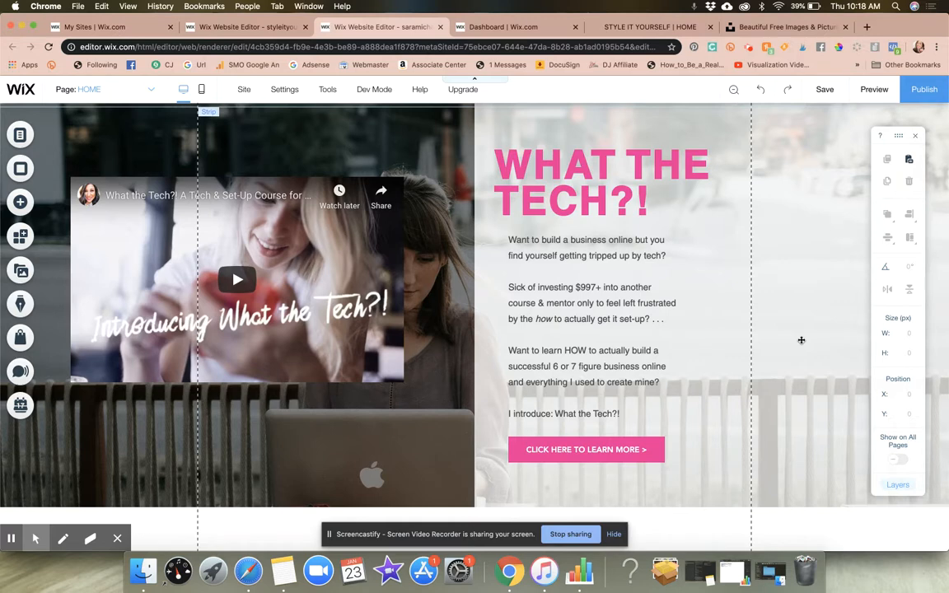
{"action": "scroll", "coordinate": [802, 340], "scroll_direction": "down", "scroll_amount": 9}
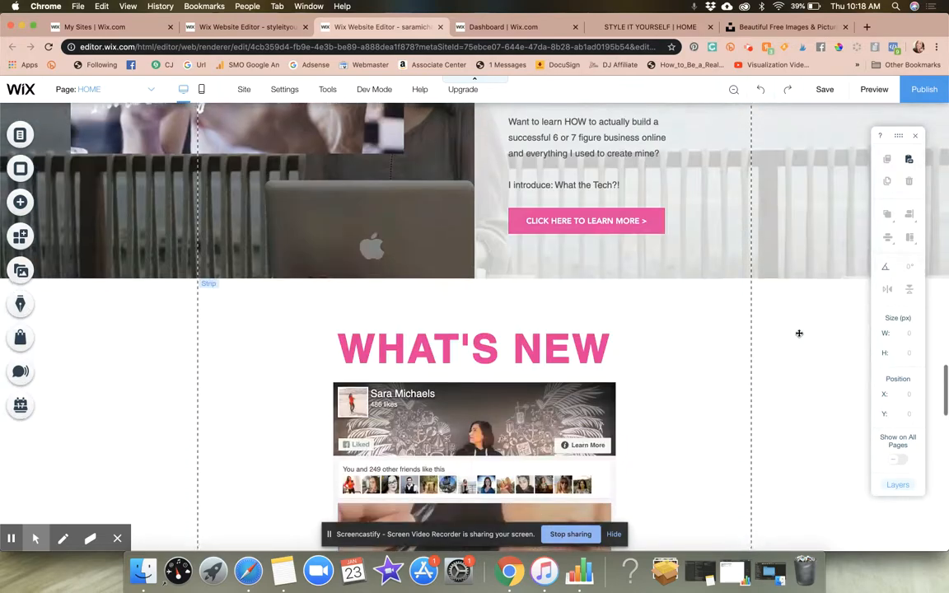
{"action": "scroll", "coordinate": [798, 336], "scroll_direction": "up", "scroll_amount": 12}
{"action": "scroll", "coordinate": [799, 334], "scroll_direction": "up", "scroll_amount": 10}
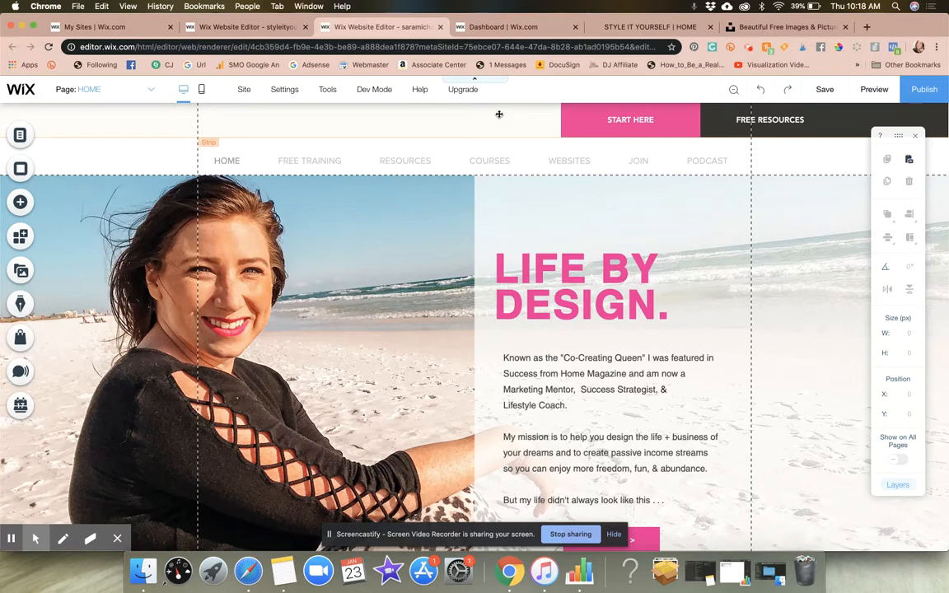
Switch to the site's dashboard and dismiss the payment problem notifications.
{"action": "left_click", "coordinate": [478, 27]}
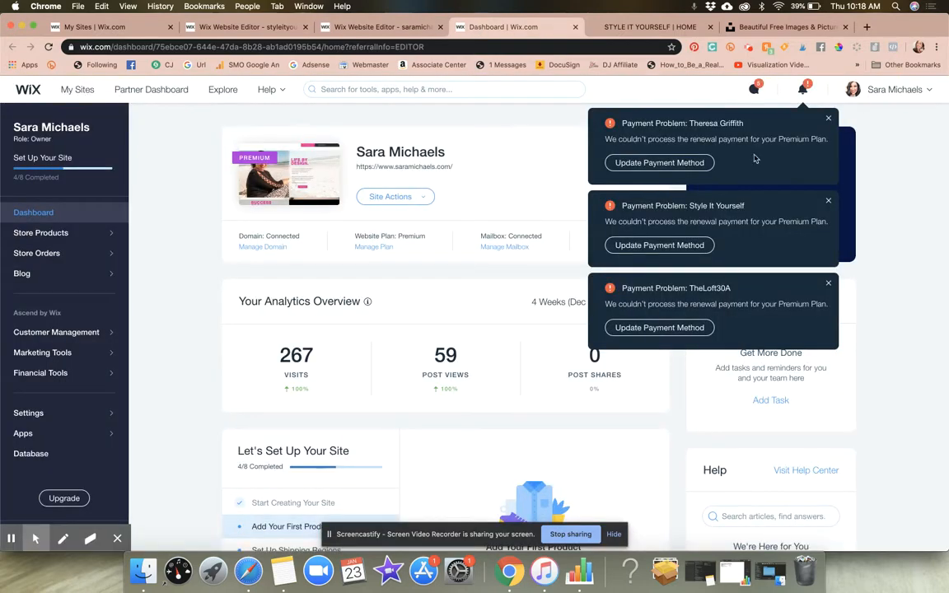
{"action": "left_click", "coordinate": [828, 118]}
{"action": "left_click", "coordinate": [829, 117]}
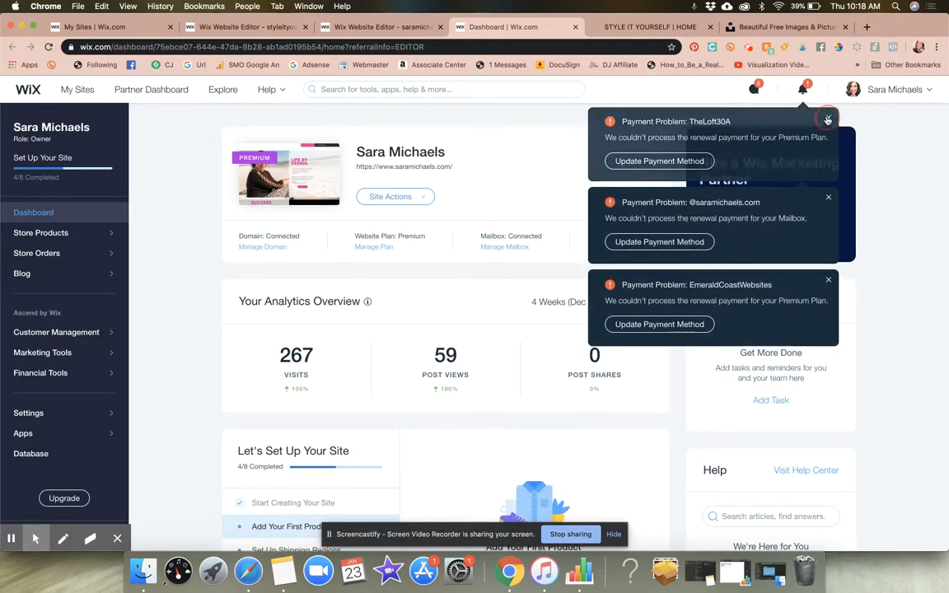
{"action": "left_click", "coordinate": [828, 119]}
{"action": "left_click", "coordinate": [829, 118]}
{"action": "left_click", "coordinate": [828, 118]}
Examine the dashboard's analytics overview and the Let's Set Up Your Site checklist, and return to the site summary.
{"action": "scroll", "coordinate": [494, 225], "scroll_direction": "down", "scroll_amount": 1}
{"action": "scroll", "coordinate": [494, 225], "scroll_direction": "up", "scroll_amount": 1}
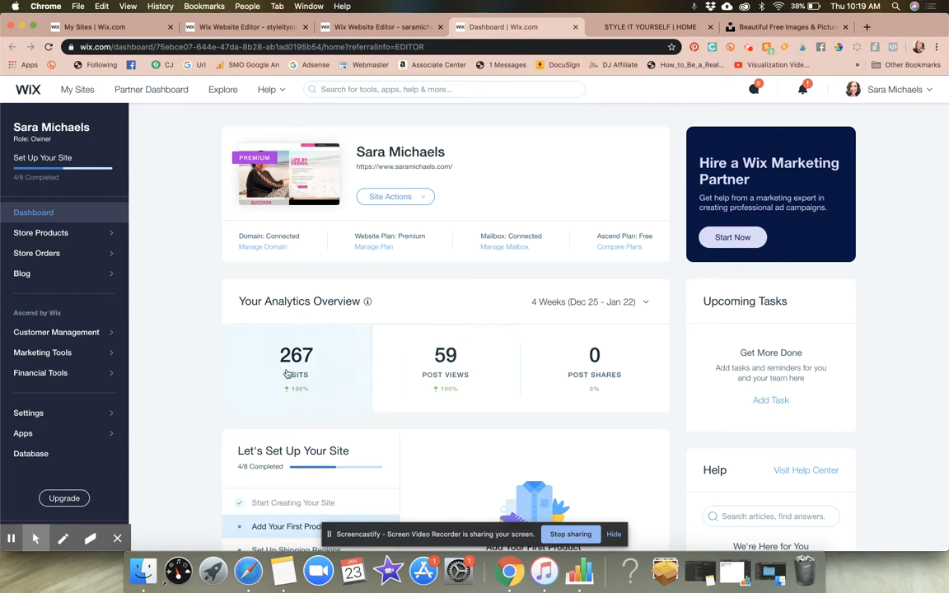
{"action": "scroll", "coordinate": [386, 336], "scroll_direction": "down", "scroll_amount": 2}
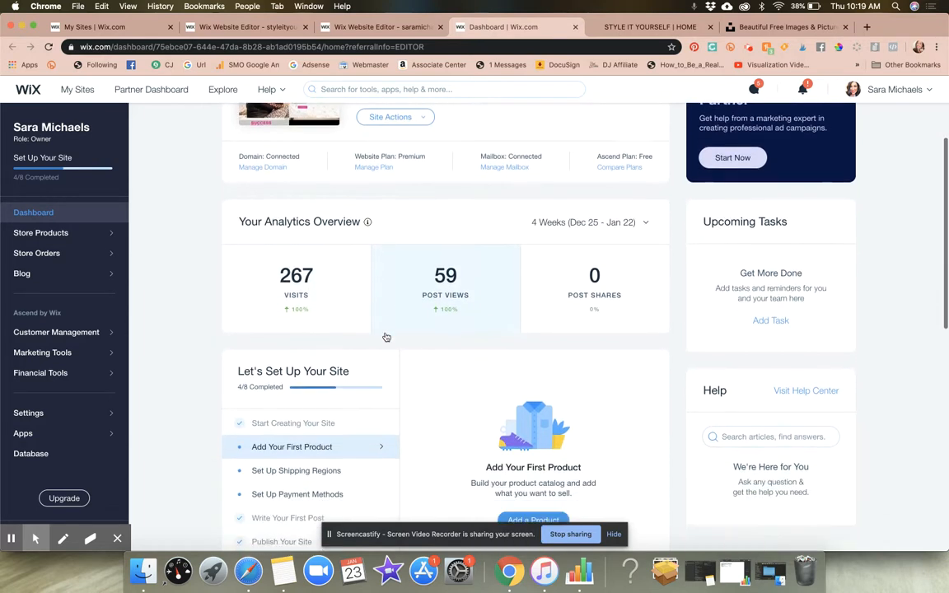
{"action": "scroll", "coordinate": [386, 337], "scroll_direction": "down", "scroll_amount": 5}
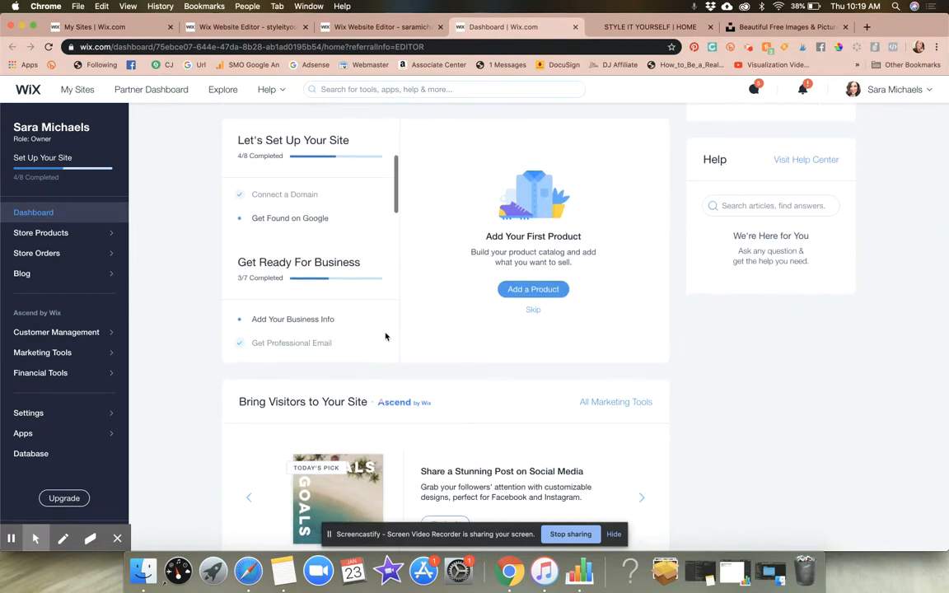
{"action": "scroll", "coordinate": [385, 337], "scroll_direction": "up", "scroll_amount": 3}
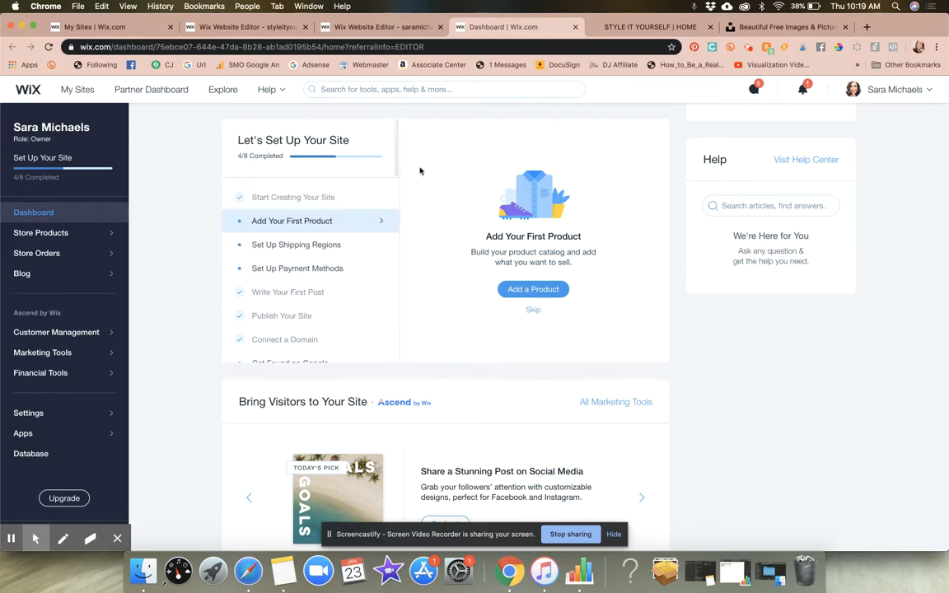
{"action": "scroll", "coordinate": [419, 169], "scroll_direction": "up", "scroll_amount": 5}
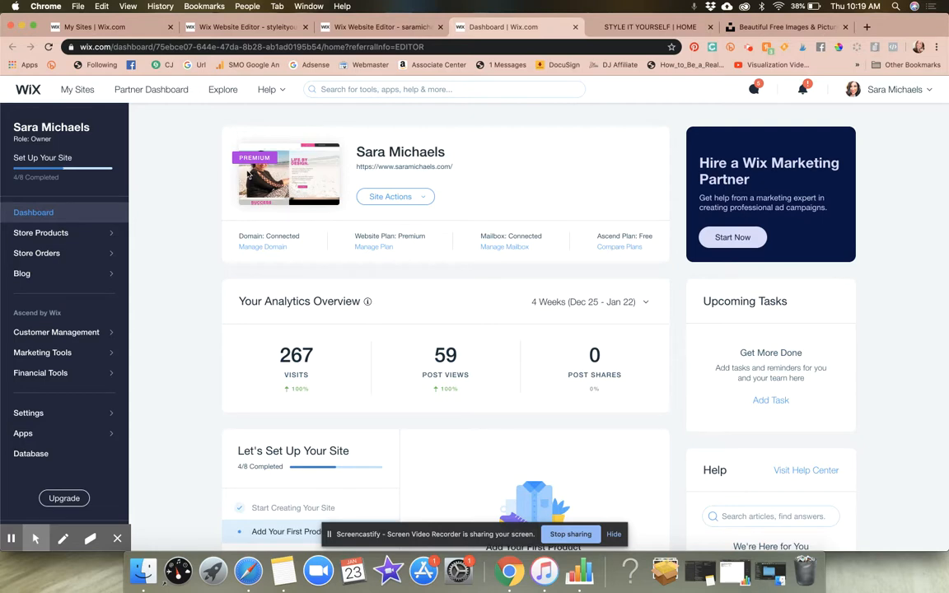
View the Site and Settings options in the website editor for the HOME page, and return to the site's dashboard.
{"action": "left_click", "coordinate": [217, 29]}
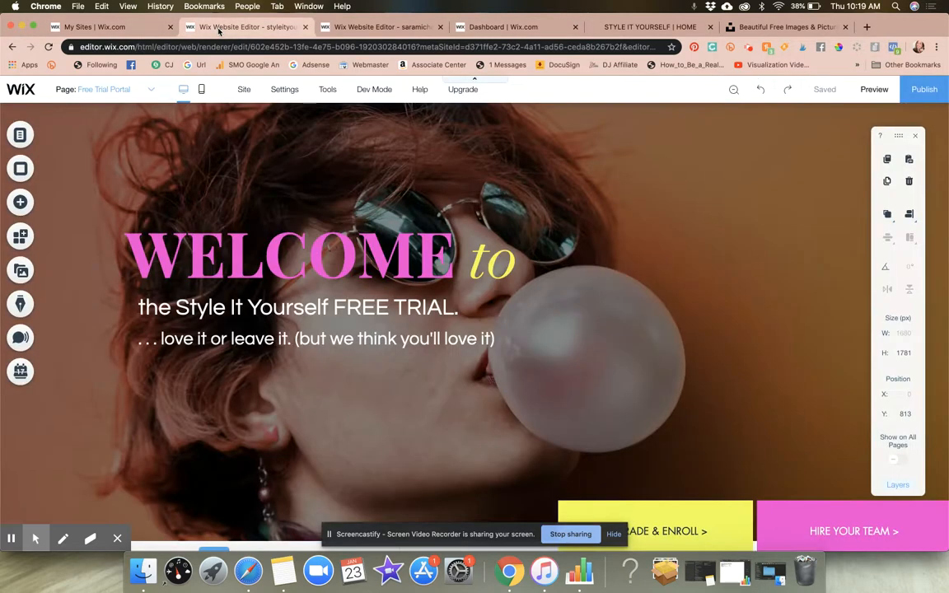
{"action": "left_click", "coordinate": [335, 29]}
{"action": "mouse_move", "coordinate": [244, 92]}
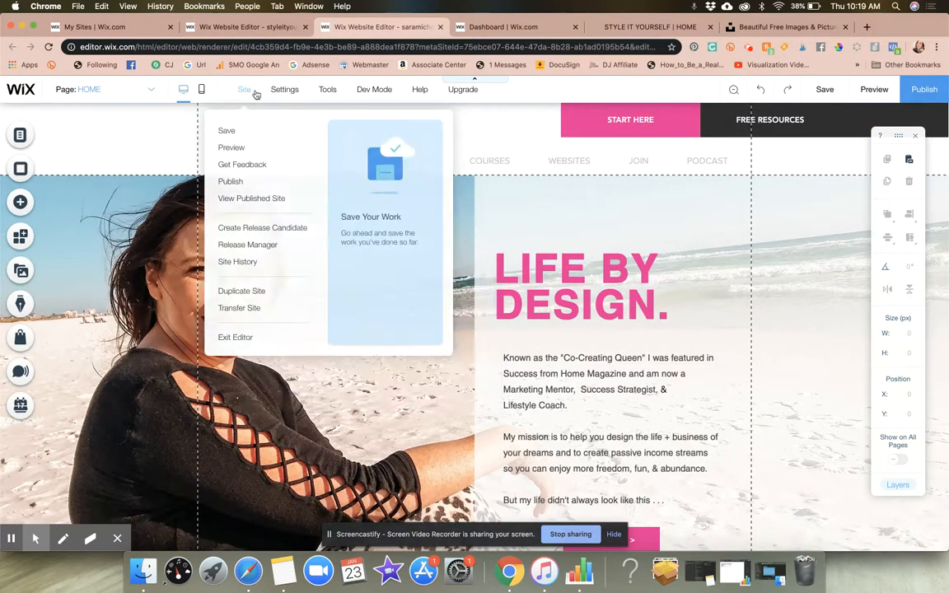
{"action": "mouse_move", "coordinate": [278, 92]}
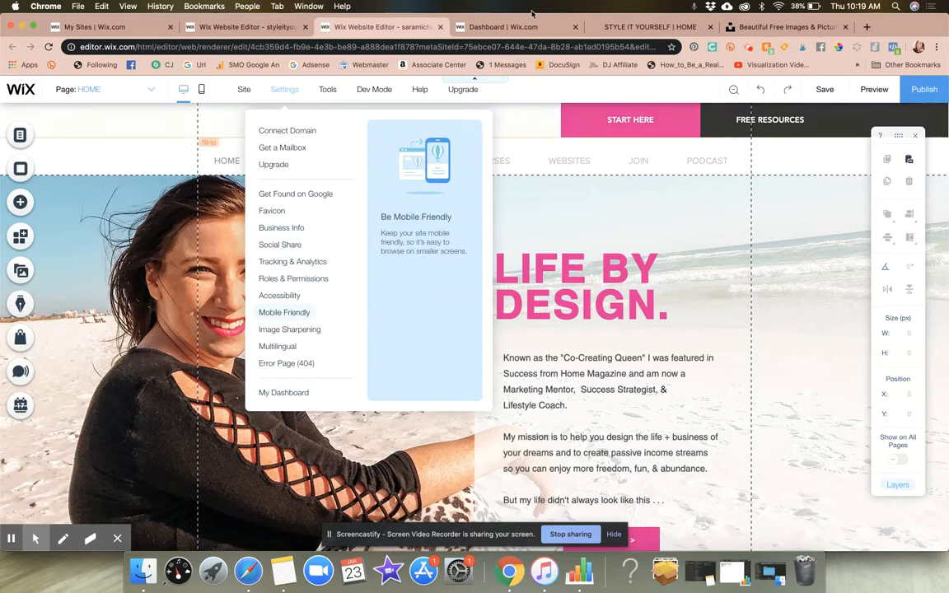
{"action": "left_click", "coordinate": [497, 27]}
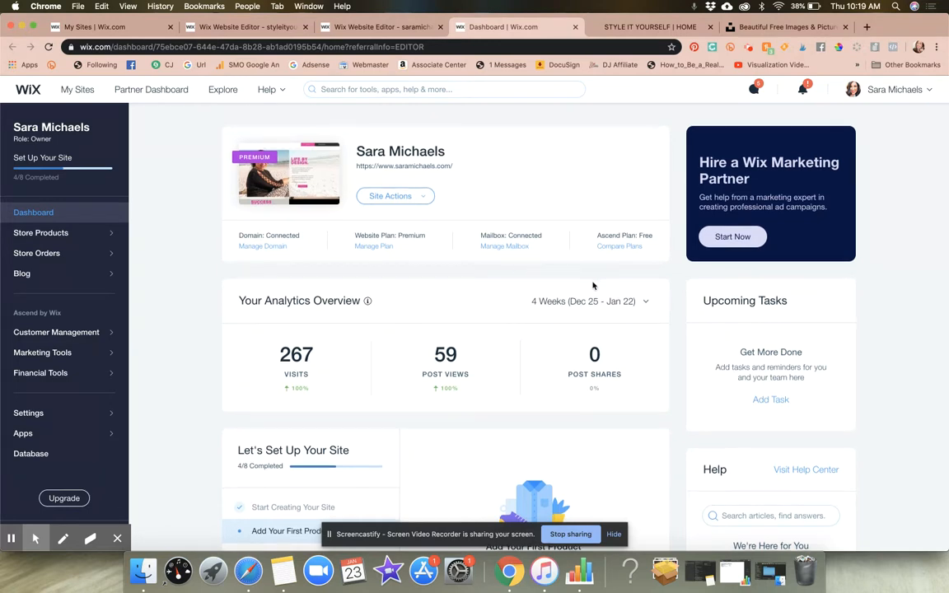
Browse the Bring Visitors to Your Site suggestions from social posts through Facebook ads and email campaigns to the promotional video.
{"action": "scroll", "coordinate": [593, 286], "scroll_direction": "down", "scroll_amount": 5}
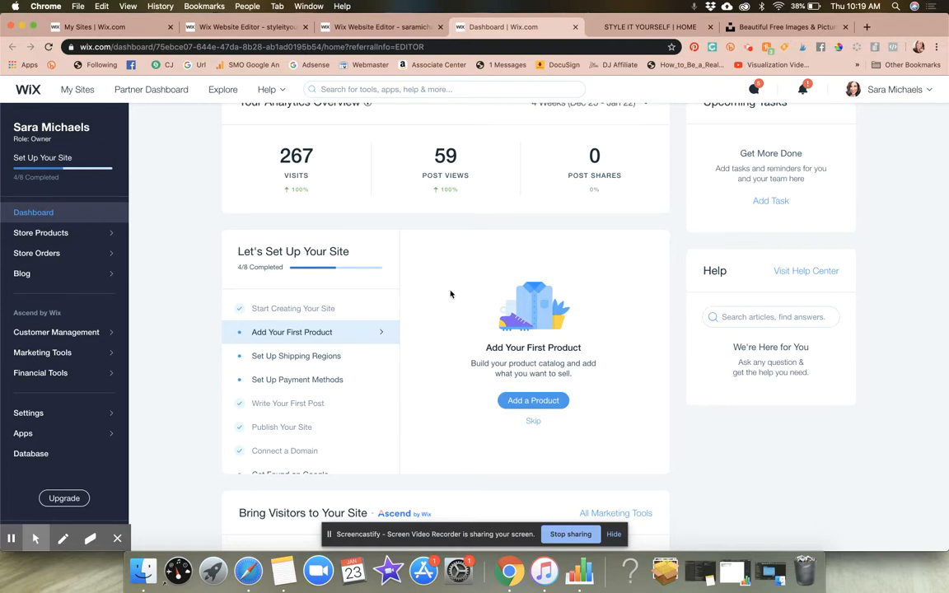
{"action": "scroll", "coordinate": [451, 294], "scroll_direction": "down", "scroll_amount": 10}
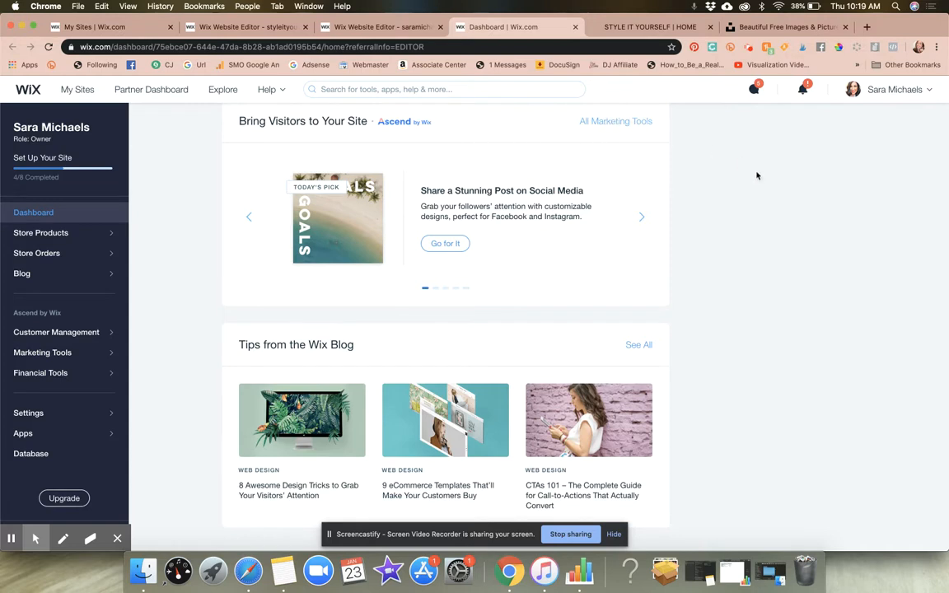
{"action": "left_click", "coordinate": [642, 216]}
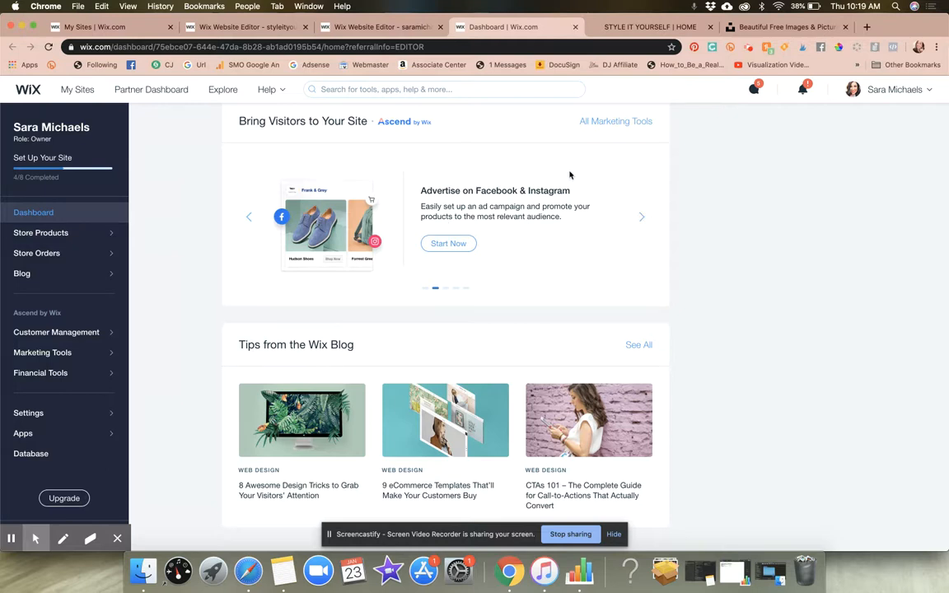
{"action": "left_click", "coordinate": [642, 217]}
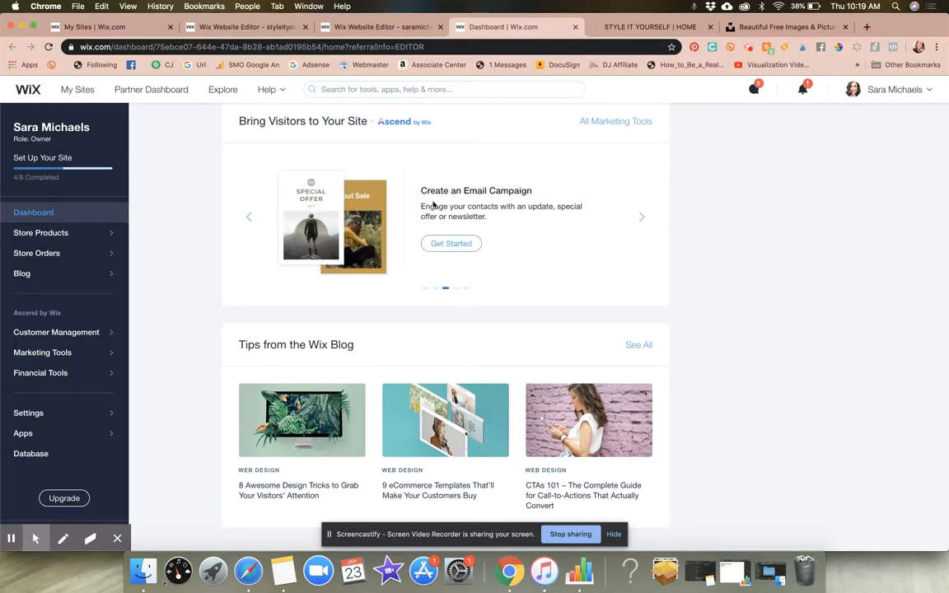
{"action": "left_click", "coordinate": [641, 218]}
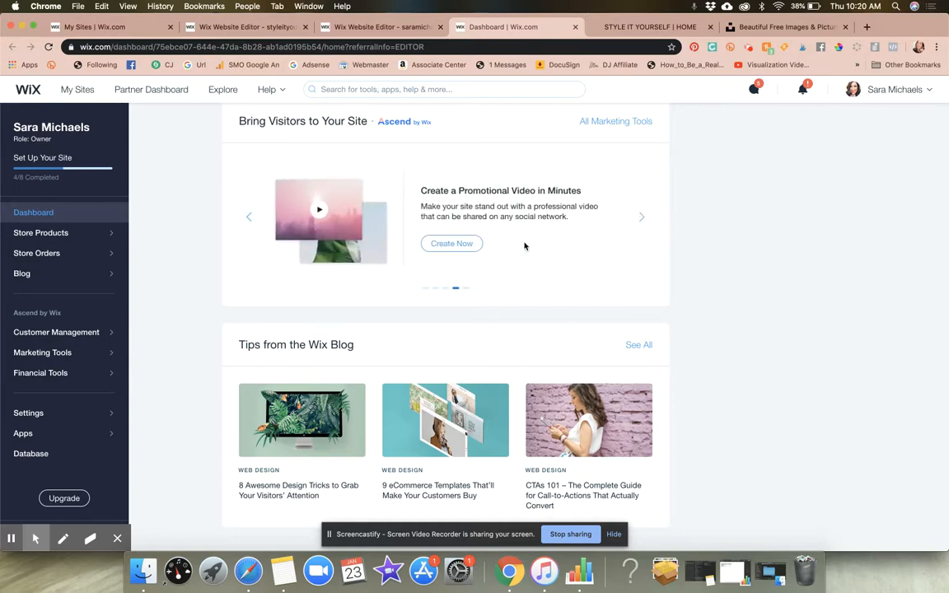
Return to the dashboard's site summary, view the account options such as domains, mailboxes and subscriptions, and close them.
{"action": "scroll", "coordinate": [525, 246], "scroll_direction": "up", "scroll_amount": 3}
{"action": "scroll", "coordinate": [524, 245], "scroll_direction": "up", "scroll_amount": 5}
{"action": "scroll", "coordinate": [524, 245], "scroll_direction": "down", "scroll_amount": 2}
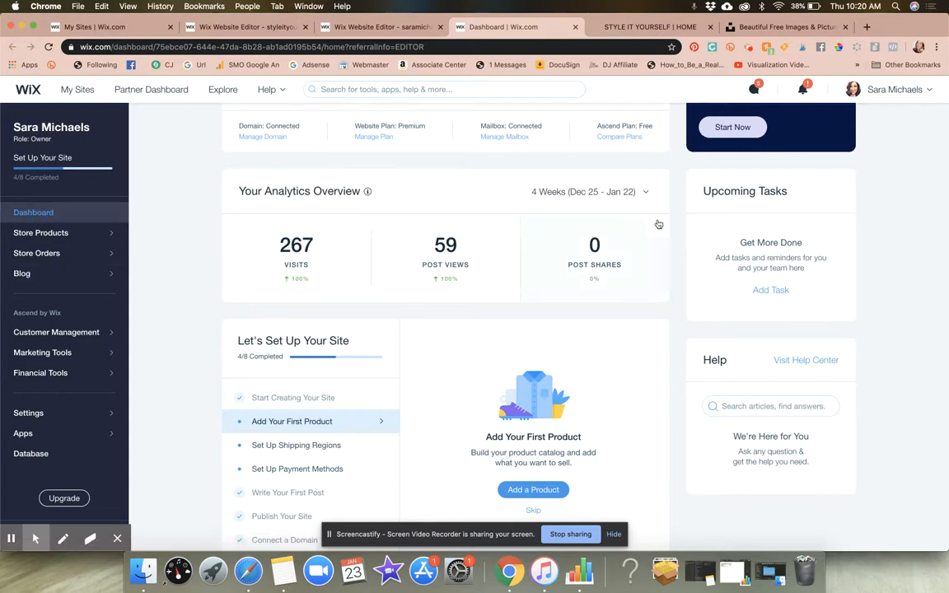
{"action": "scroll", "coordinate": [659, 223], "scroll_direction": "up", "scroll_amount": 3}
{"action": "left_click", "coordinate": [906, 92]}
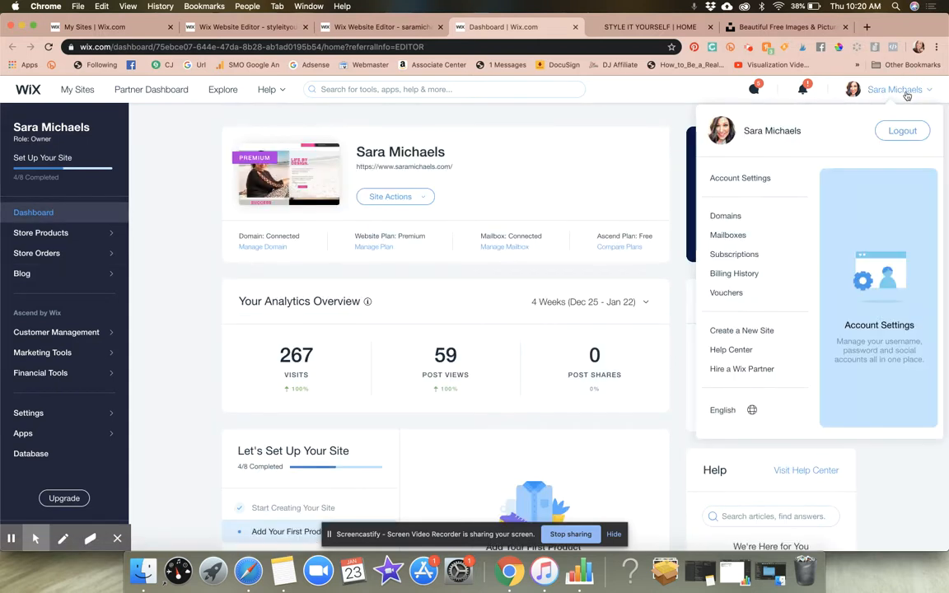
{"action": "left_click", "coordinate": [657, 125]}
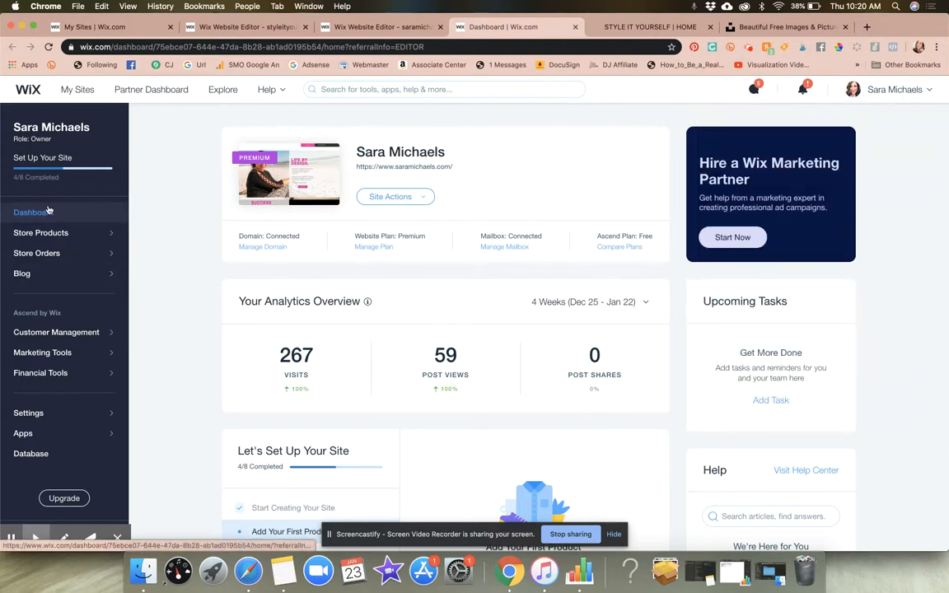
View the Store Products and Blog Posts sections of the dashboard, returning to the main navigation after each one.
{"action": "left_click", "coordinate": [41, 233]}
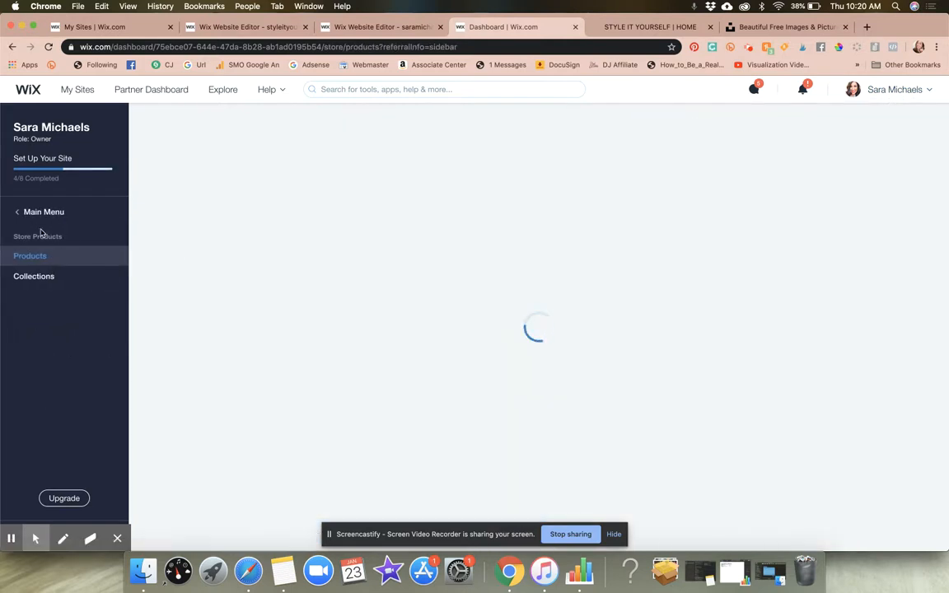
{"action": "left_click", "coordinate": [26, 213]}
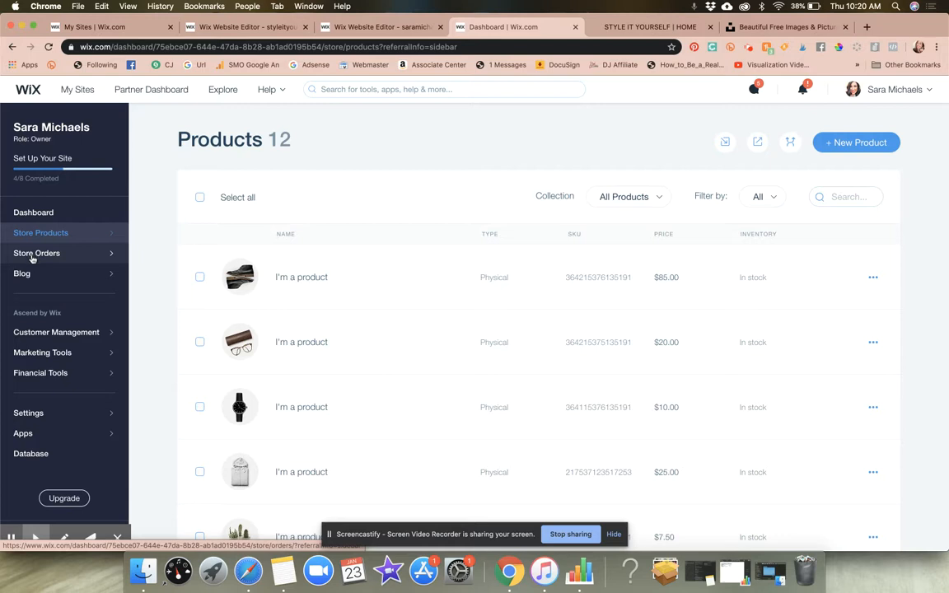
{"action": "left_click", "coordinate": [35, 275]}
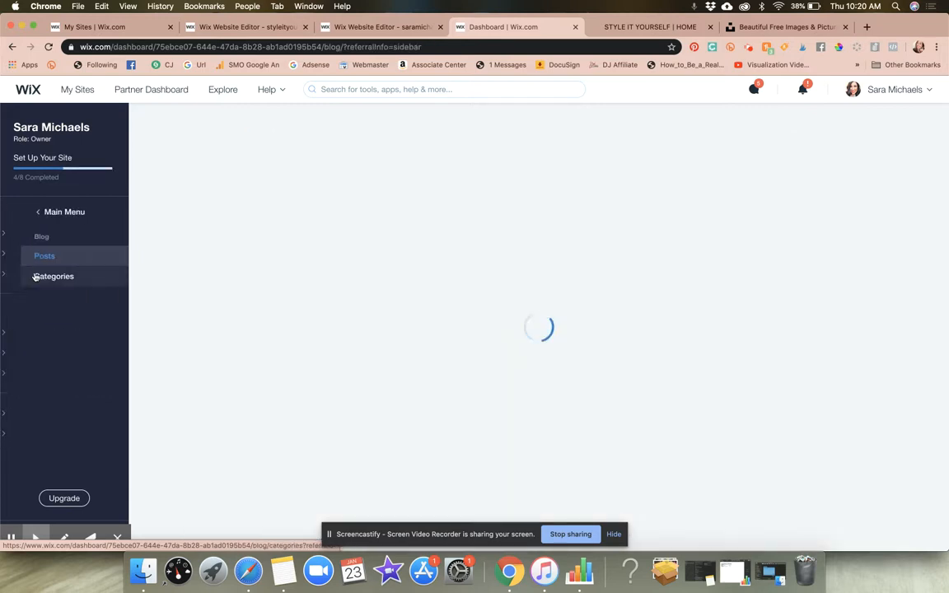
{"action": "left_click", "coordinate": [22, 213]}
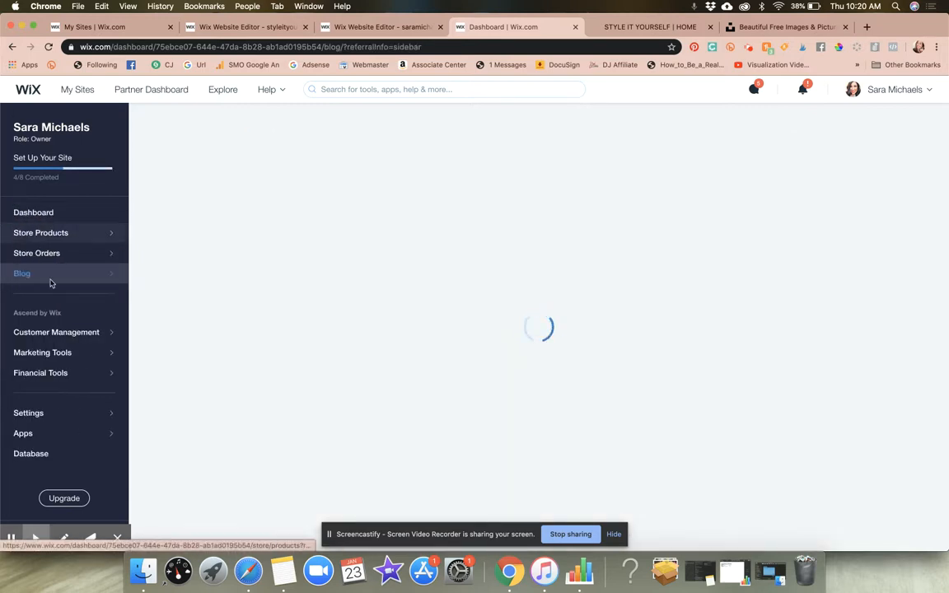
Open Marketing Tools and examine the Get Found on Google, email campaign, Facebook advertising and marketing pro offers on Marketing Home.
{"action": "mouse_move", "coordinate": [37, 312]}
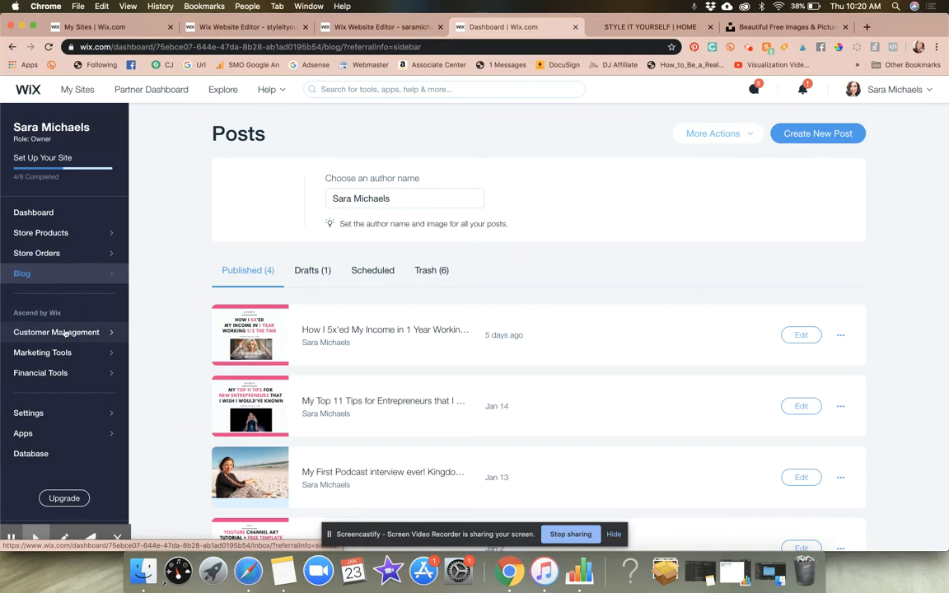
{"action": "left_click", "coordinate": [55, 354]}
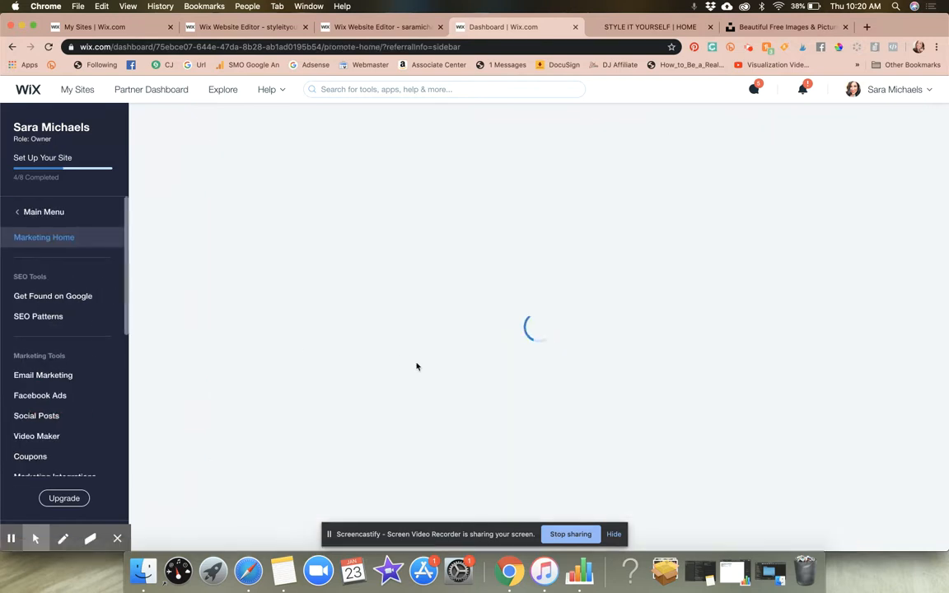
{"action": "scroll", "coordinate": [417, 367], "scroll_direction": "down", "scroll_amount": 2}
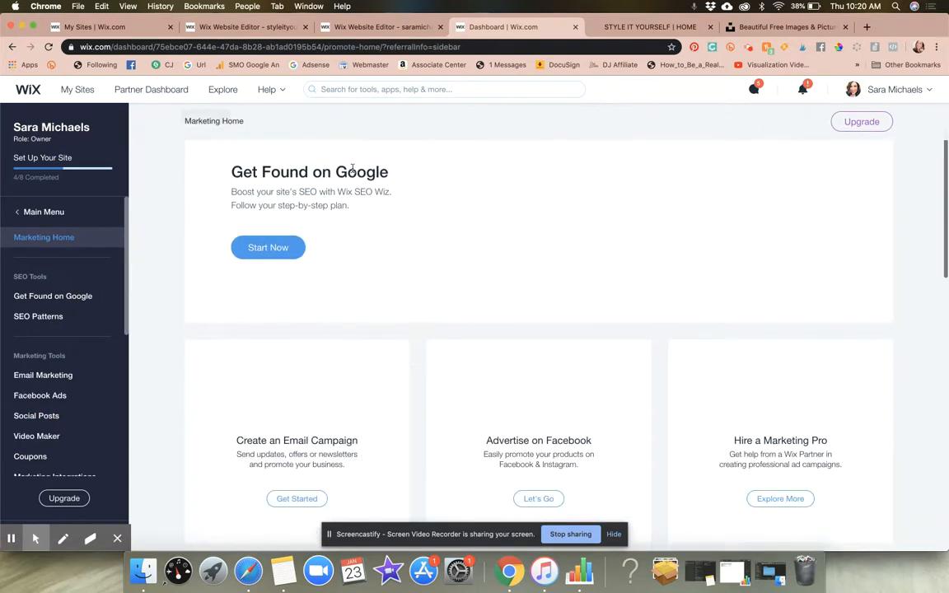
{"action": "scroll", "coordinate": [396, 358], "scroll_direction": "down", "scroll_amount": 3}
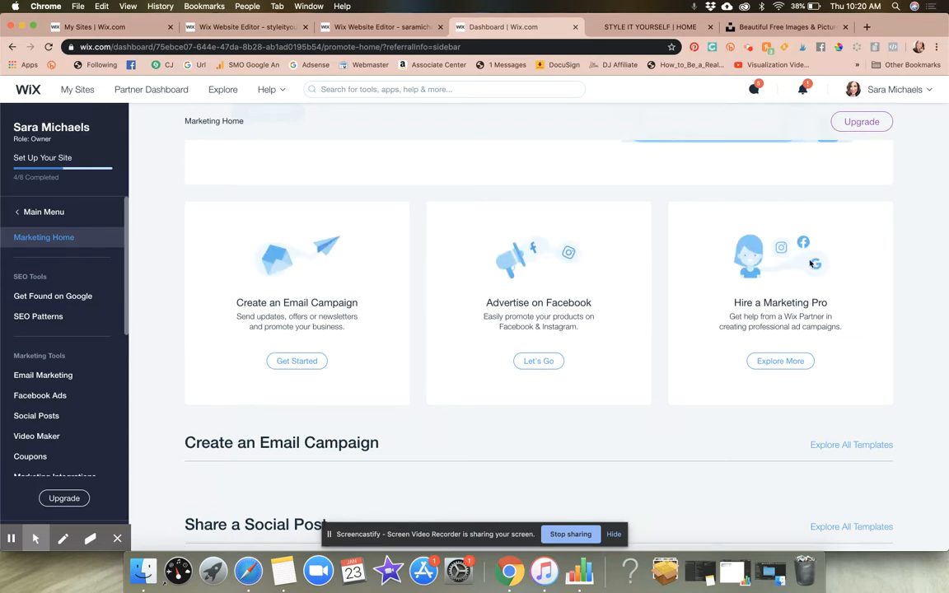
{"action": "scroll", "coordinate": [833, 247], "scroll_direction": "down", "scroll_amount": 1}
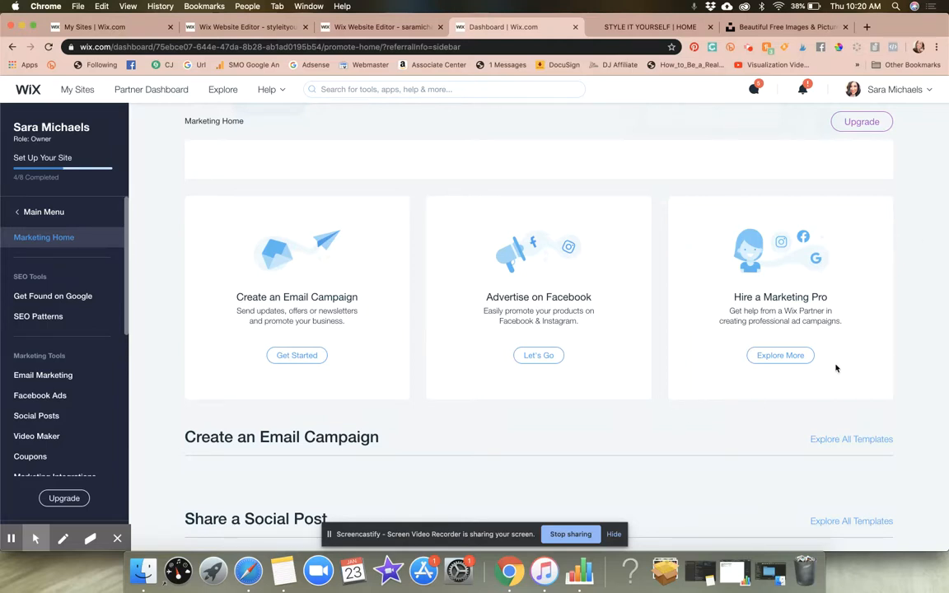
{"action": "scroll", "coordinate": [837, 368], "scroll_direction": "down", "scroll_amount": 2}
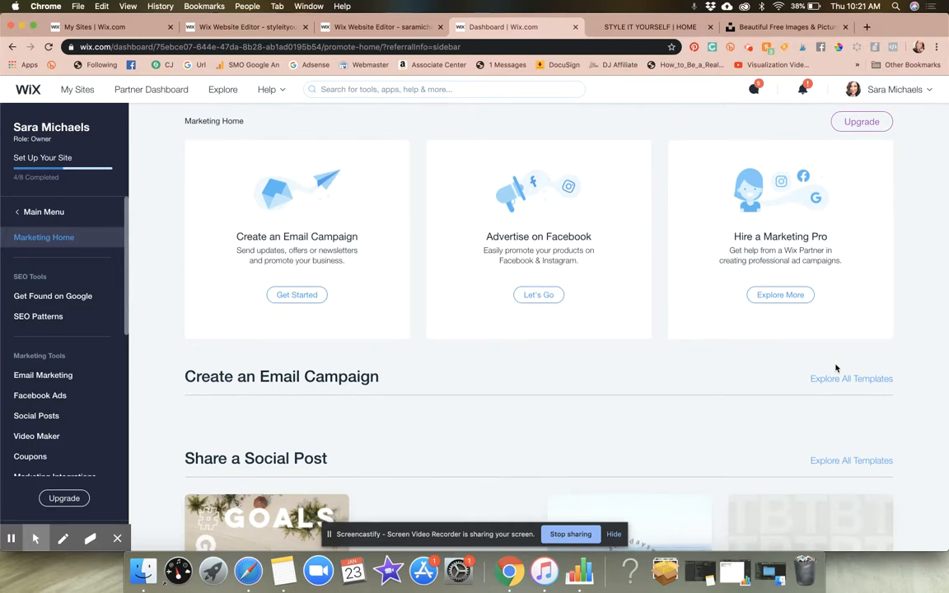
{"action": "scroll", "coordinate": [836, 369], "scroll_direction": "down", "scroll_amount": 3}
{"action": "scroll", "coordinate": [836, 369], "scroll_direction": "up", "scroll_amount": 4}
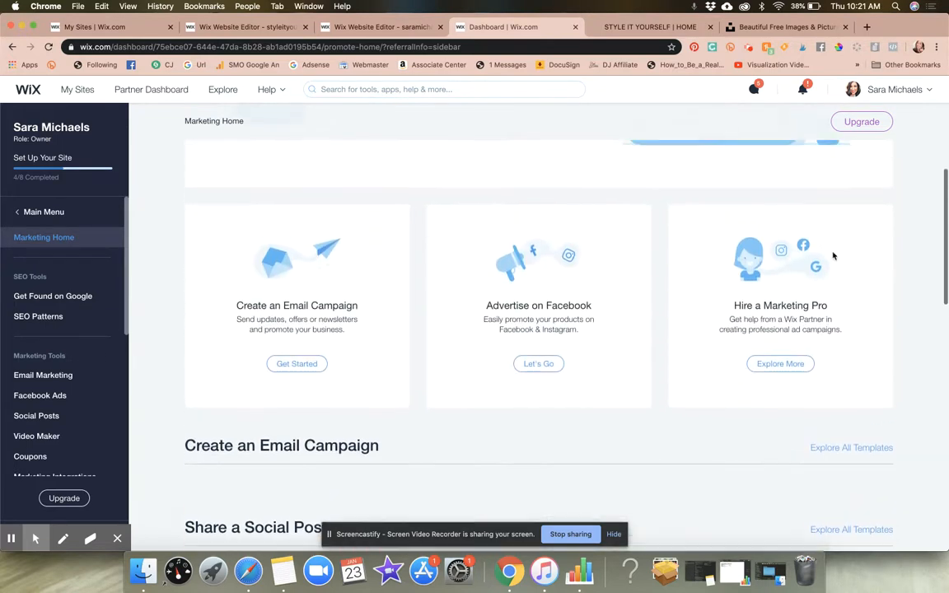
Review the social post templates, promotional video templates and All Marketing Tools overview, and return to the marketing navigation list.
{"action": "scroll", "coordinate": [834, 257], "scroll_direction": "down", "scroll_amount": 1}
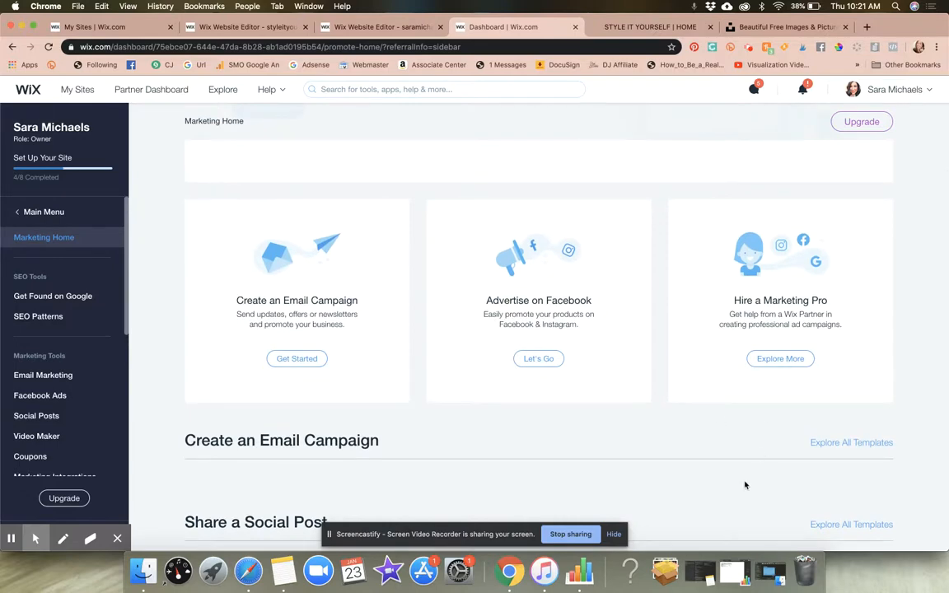
{"action": "scroll", "coordinate": [745, 485], "scroll_direction": "down", "scroll_amount": 5}
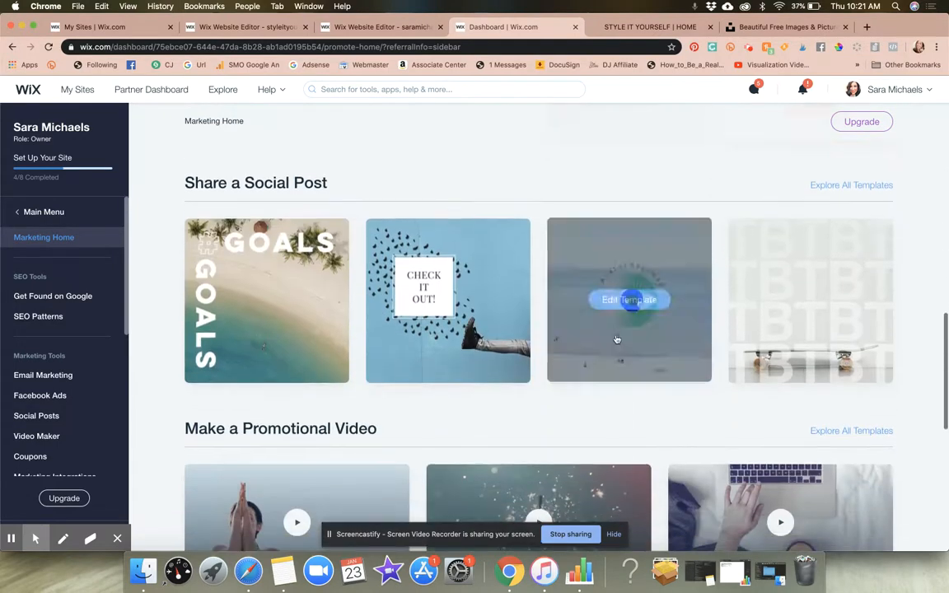
{"action": "scroll", "coordinate": [437, 305], "scroll_direction": "down", "scroll_amount": 10}
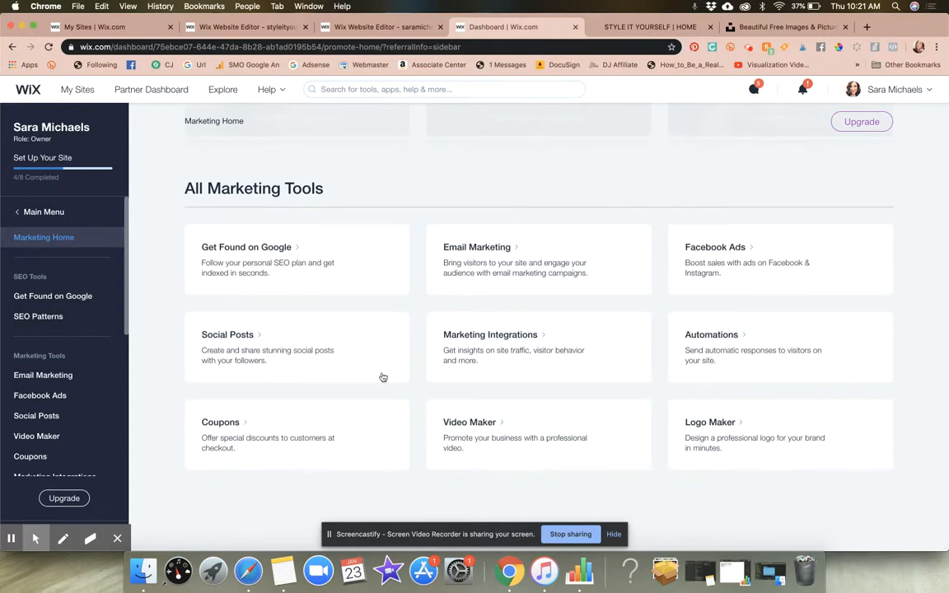
{"action": "scroll", "coordinate": [739, 322], "scroll_direction": "up", "scroll_amount": 15}
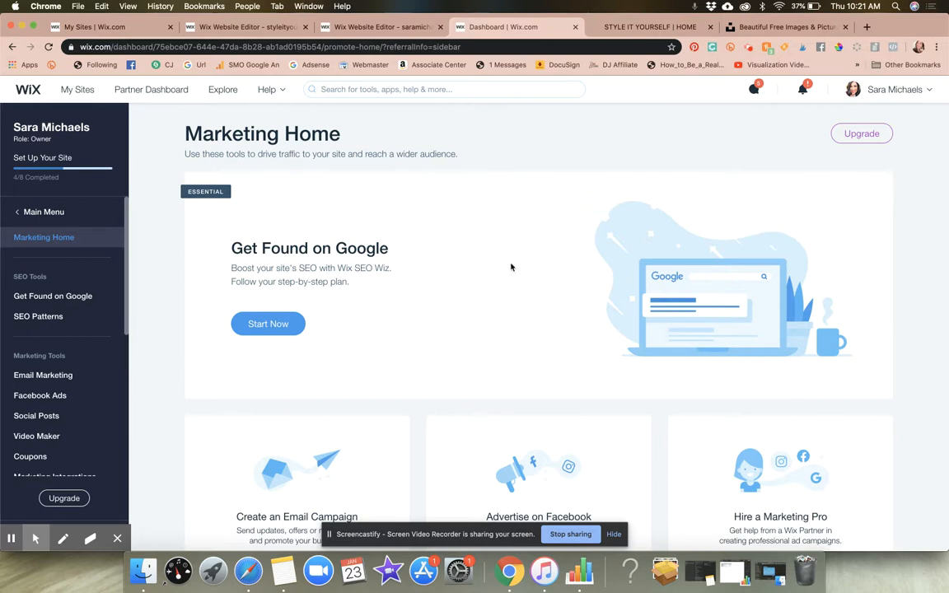
{"action": "scroll", "coordinate": [47, 315], "scroll_direction": "down", "scroll_amount": 2}
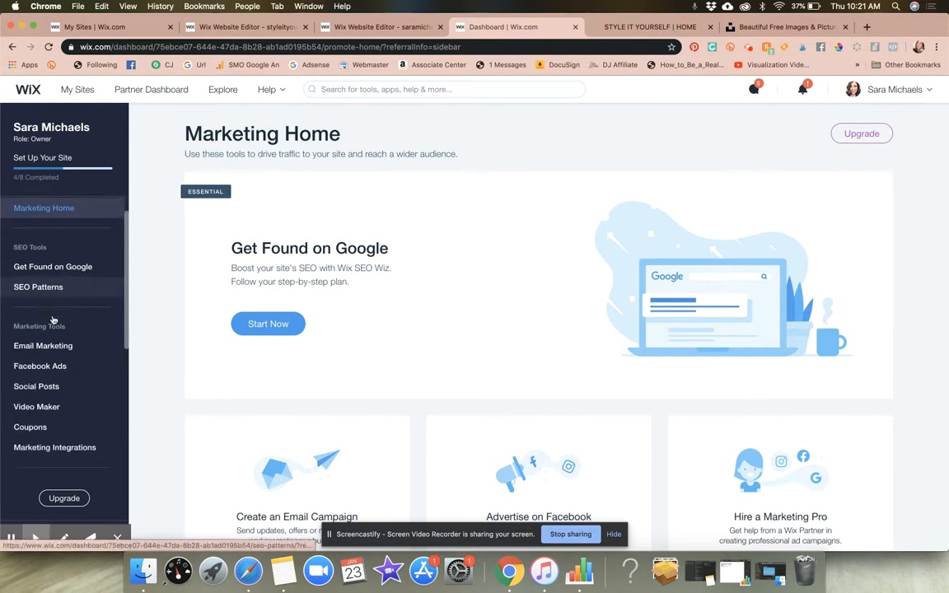
View the Facebook Ads offer for Facebook and Instagram campaigns and return to the dashboard's main navigation.
{"action": "left_click", "coordinate": [49, 360]}
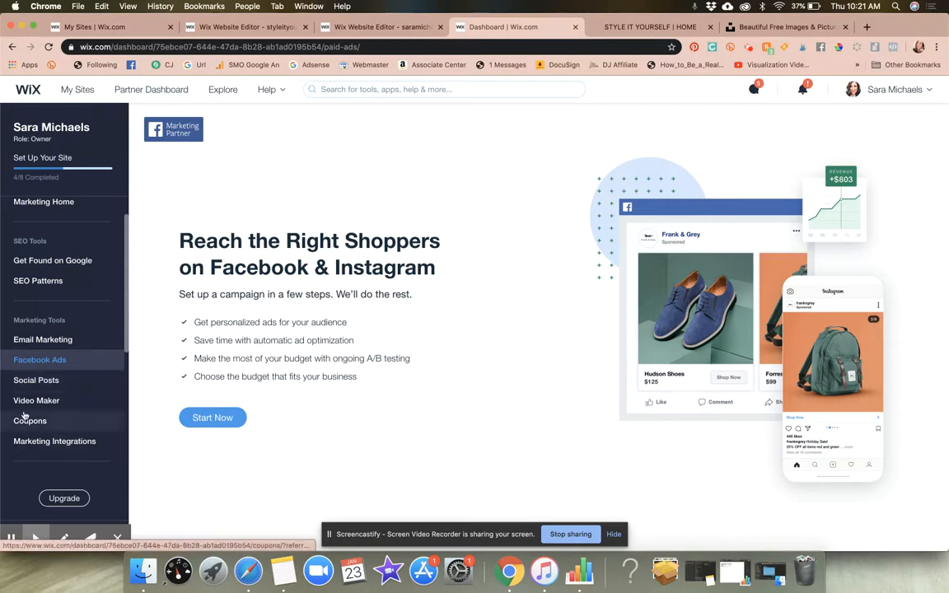
{"action": "scroll", "coordinate": [40, 240], "scroll_direction": "up", "scroll_amount": 1}
{"action": "left_click", "coordinate": [25, 215]}
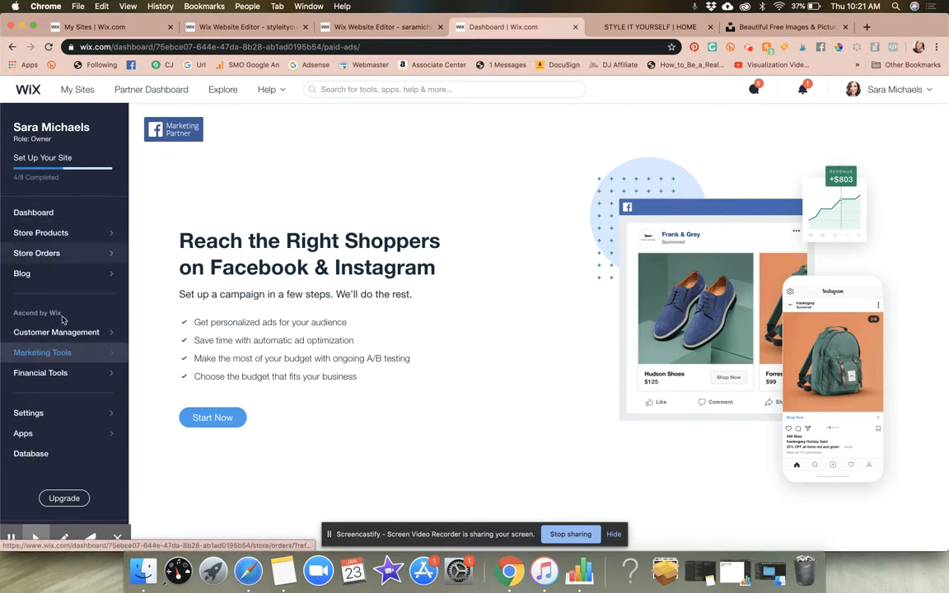
Open Financial Tools, view the Transactions and Financial Integrations pages, and return to the main navigation.
{"action": "left_click", "coordinate": [73, 375]}
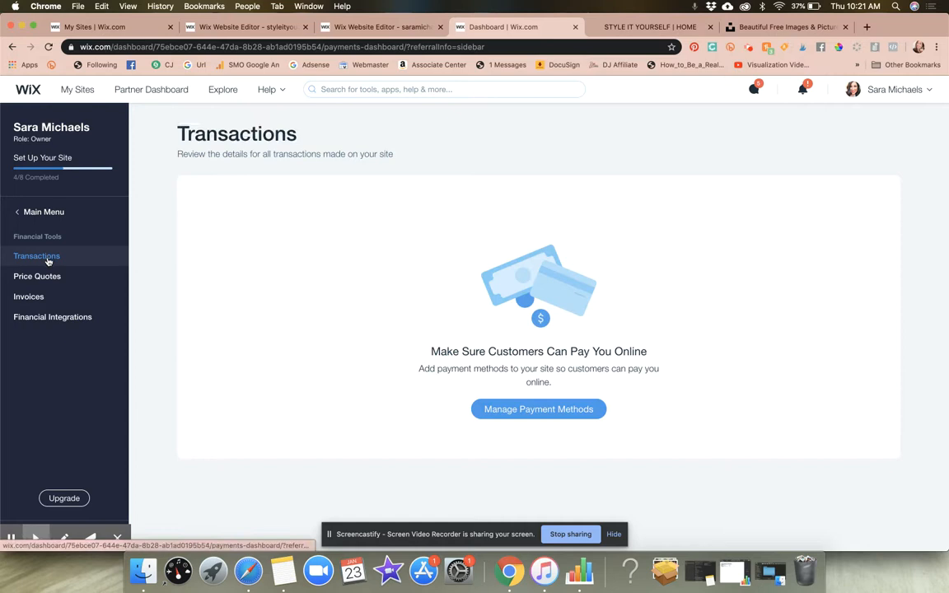
{"action": "left_click", "coordinate": [43, 319]}
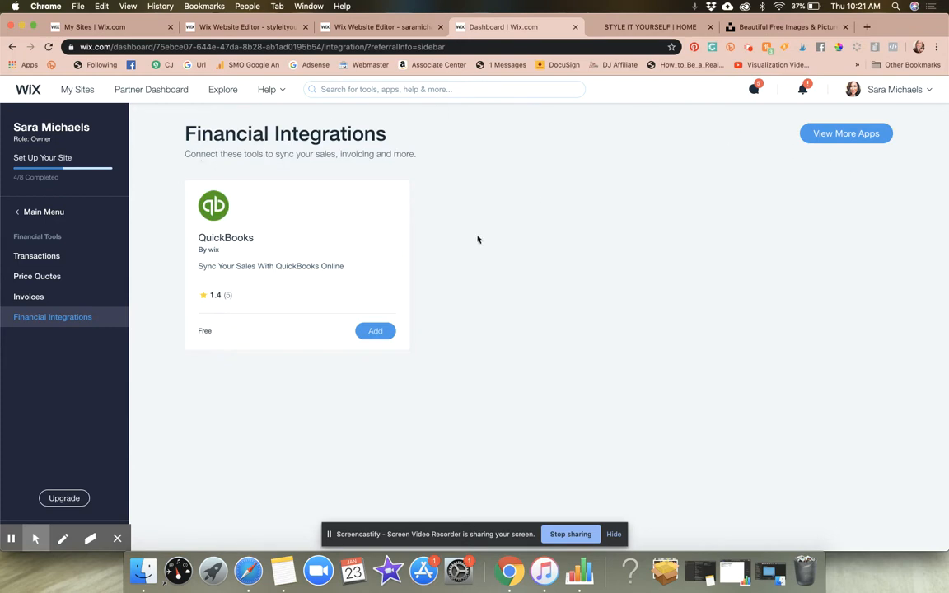
{"action": "left_click", "coordinate": [30, 211]}
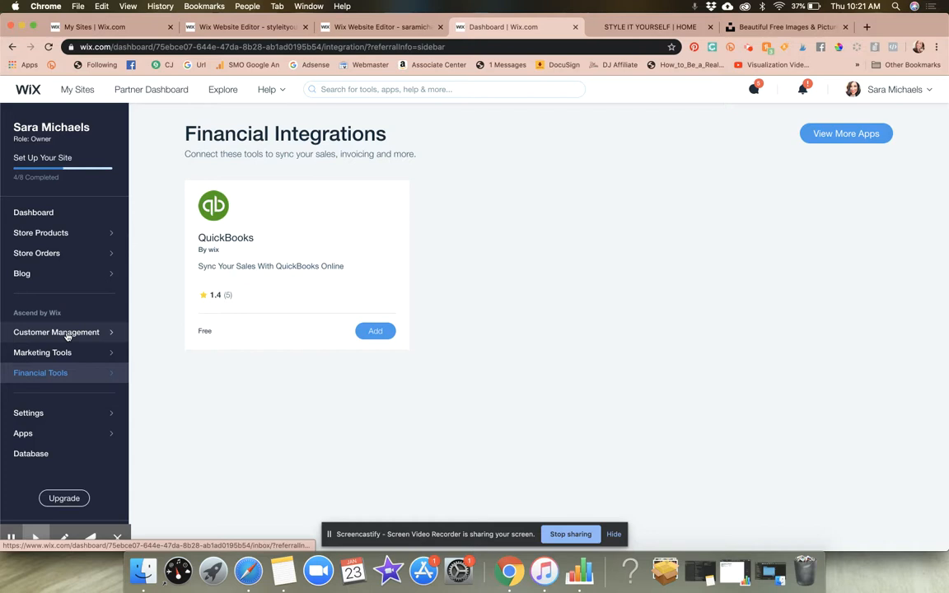
Open the site Settings, review its options from general info through production tools and advanced settings, and return to the main navigation.
{"action": "left_click", "coordinate": [57, 412]}
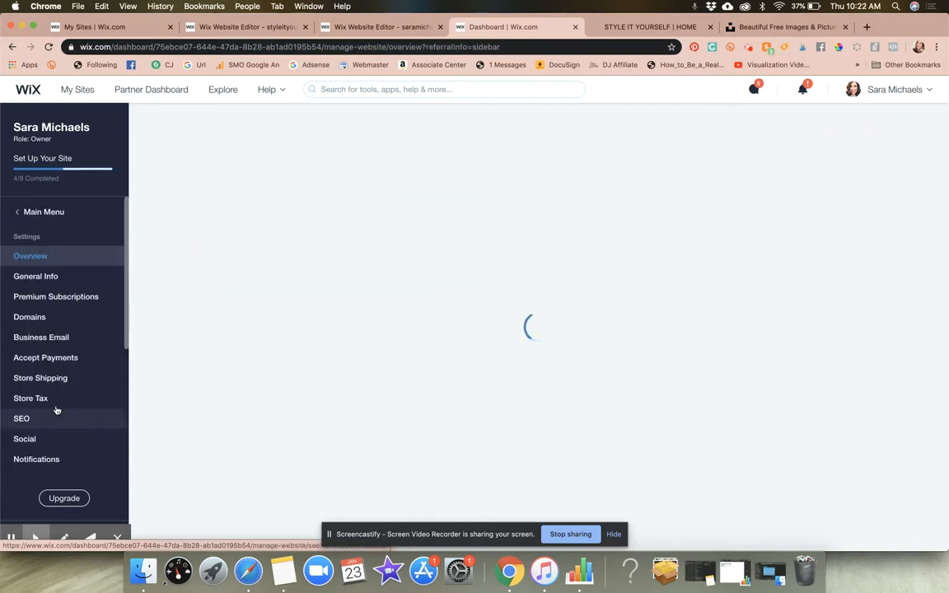
{"action": "scroll", "coordinate": [79, 356], "scroll_direction": "down", "scroll_amount": 5}
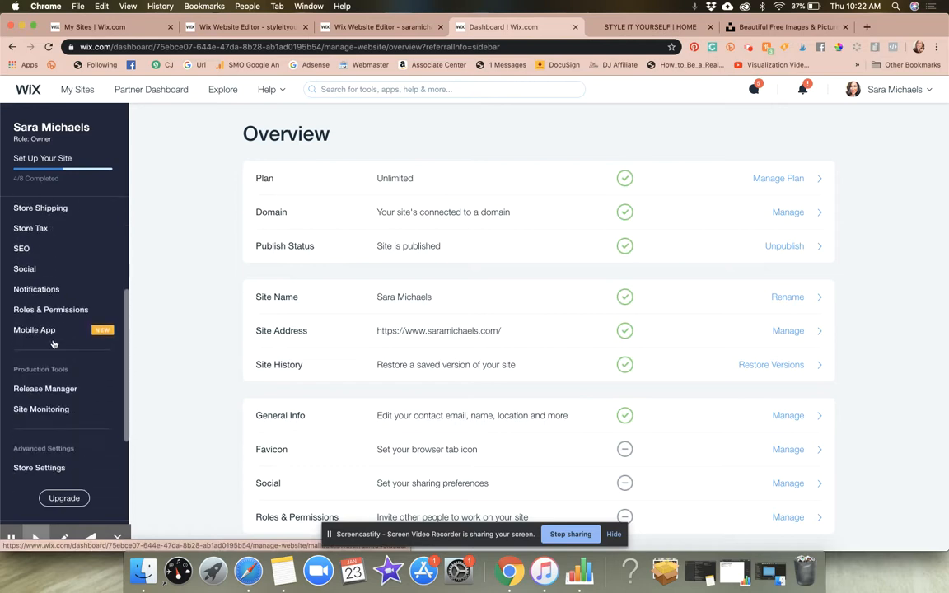
{"action": "scroll", "coordinate": [54, 346], "scroll_direction": "down", "scroll_amount": 1}
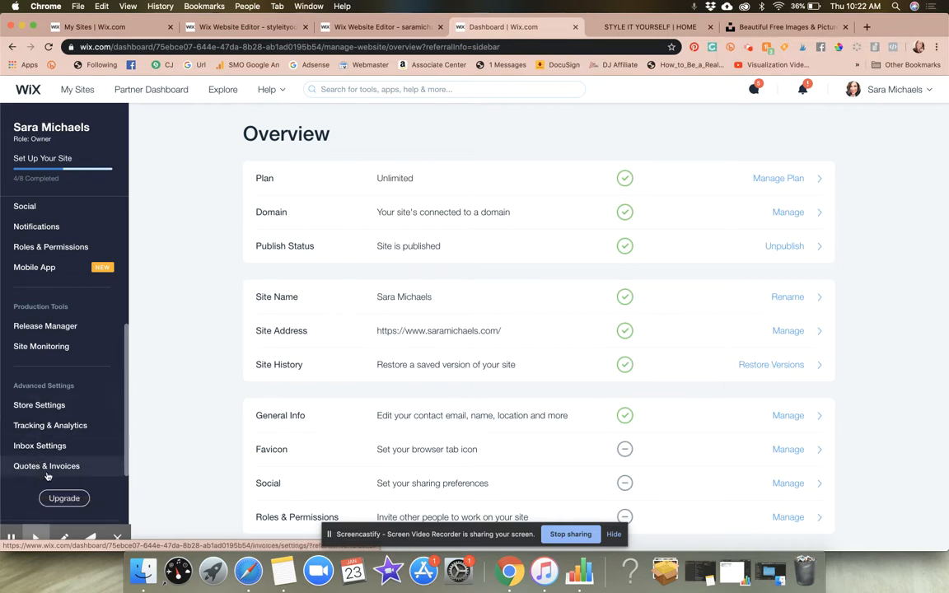
{"action": "scroll", "coordinate": [59, 369], "scroll_direction": "up", "scroll_amount": 3}
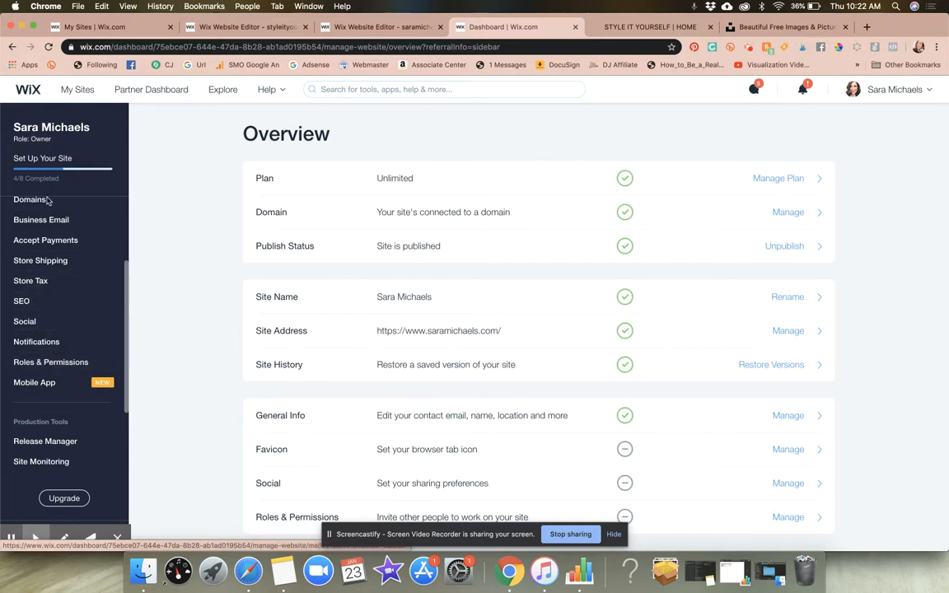
{"action": "scroll", "coordinate": [42, 276], "scroll_direction": "up", "scroll_amount": 3}
{"action": "left_click", "coordinate": [18, 208]}
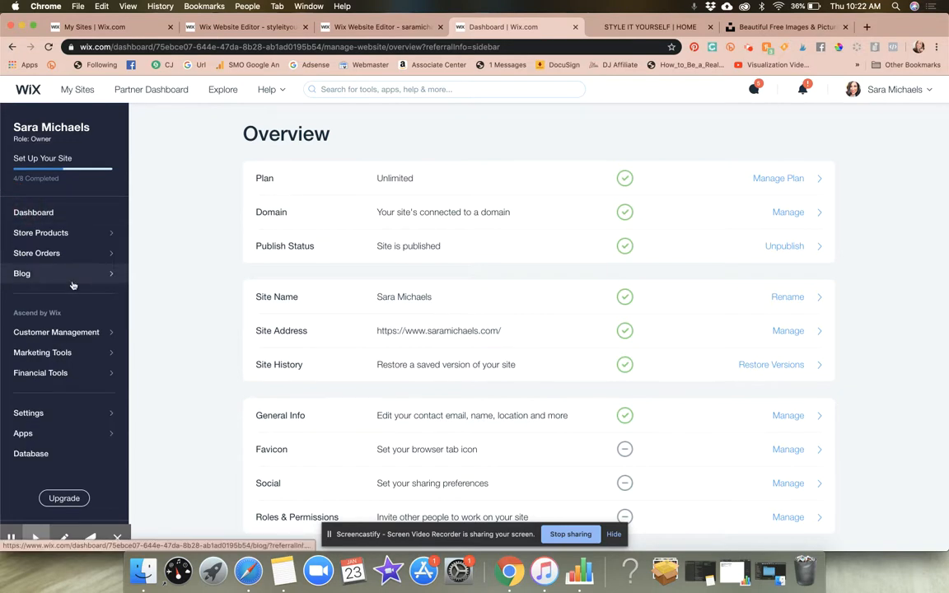
Examine the settings Overview page, from plan, domain and publish status down to search engines, analytics and HTTPS.
{"action": "scroll", "coordinate": [186, 244], "scroll_direction": "down", "scroll_amount": 1}
{"action": "scroll", "coordinate": [187, 244], "scroll_direction": "down", "scroll_amount": 3}
{"action": "scroll", "coordinate": [186, 244], "scroll_direction": "up", "scroll_amount": 4}
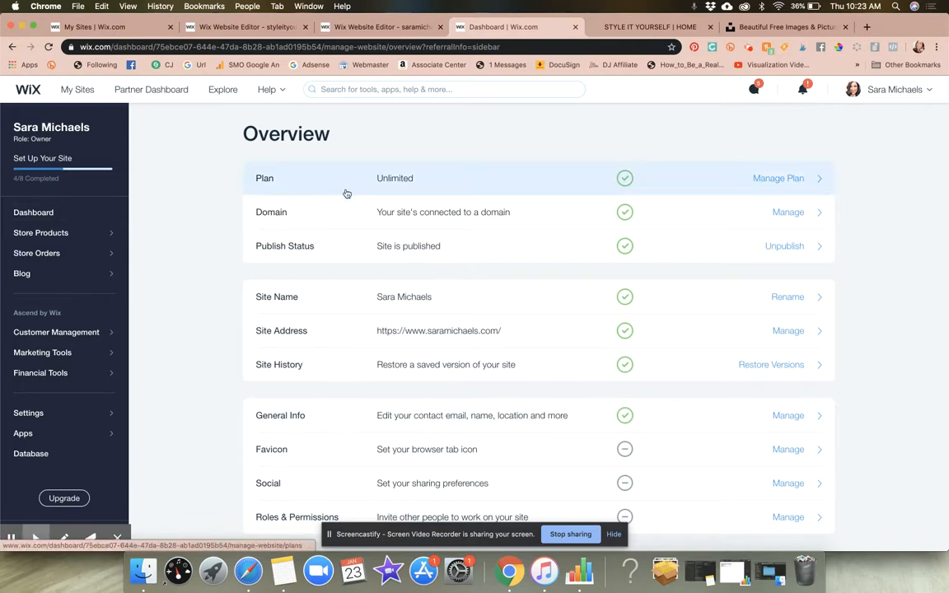
{"action": "scroll", "coordinate": [206, 447], "scroll_direction": "down", "scroll_amount": 3}
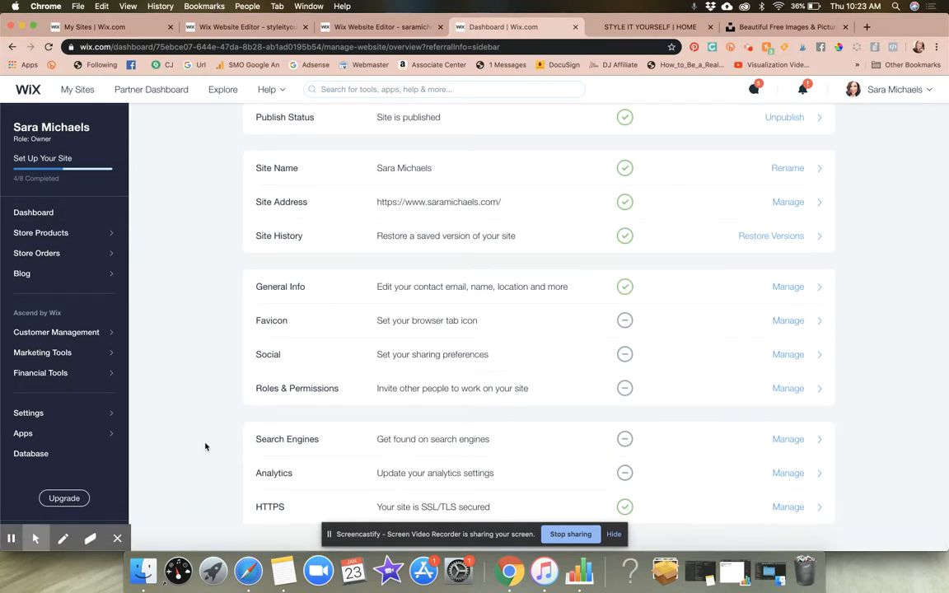
{"action": "scroll", "coordinate": [254, 386], "scroll_direction": "up", "scroll_amount": 3}
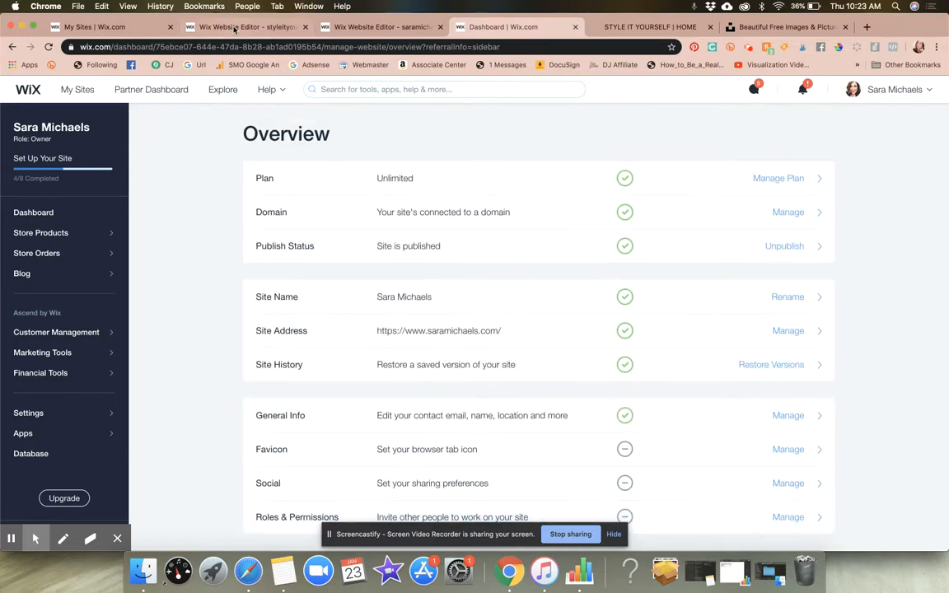
Switch to the Style It Yourself site in the Wix editor and look through the Free Trial Portal page's welcome banner and lesson videos.
{"action": "left_click", "coordinate": [235, 28]}
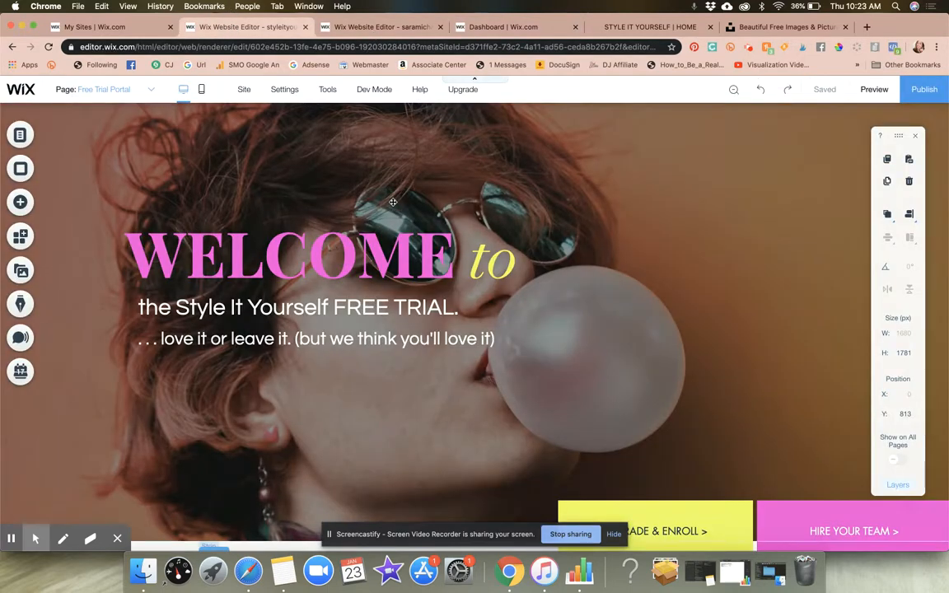
{"action": "scroll", "coordinate": [393, 202], "scroll_direction": "down", "scroll_amount": 5}
{"action": "scroll", "coordinate": [393, 202], "scroll_direction": "down", "scroll_amount": 8}
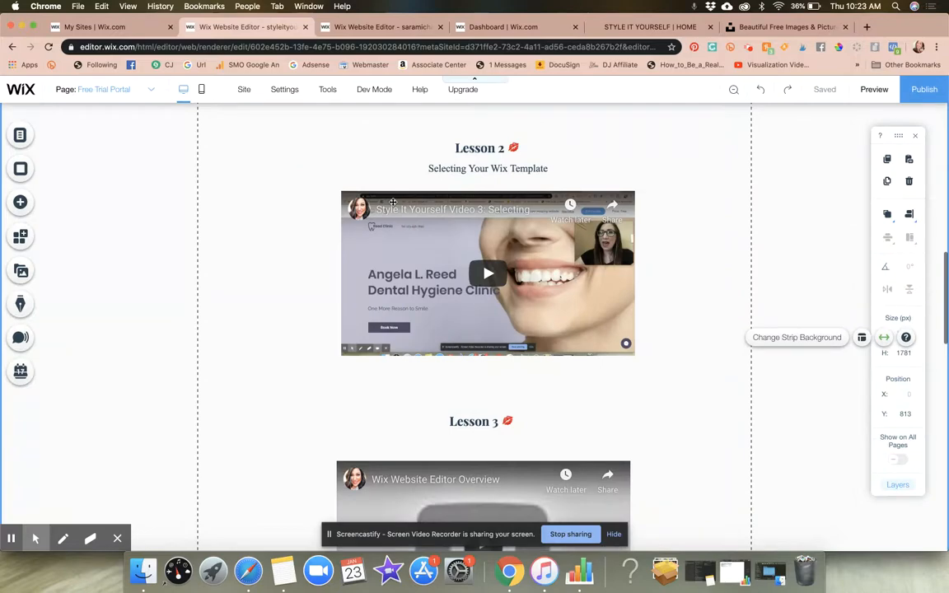
{"action": "scroll", "coordinate": [705, 399], "scroll_direction": "down", "scroll_amount": 15}
{"action": "scroll", "coordinate": [705, 399], "scroll_direction": "up", "scroll_amount": 8}
{"action": "scroll", "coordinate": [706, 399], "scroll_direction": "up", "scroll_amount": 20}
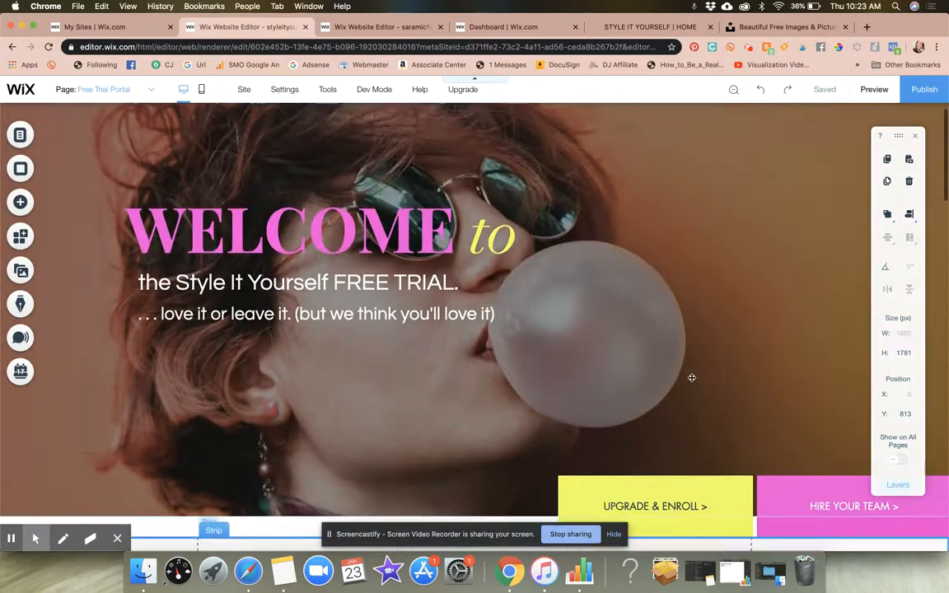
{"action": "scroll", "coordinate": [693, 378], "scroll_direction": "down", "scroll_amount": 2}
{"action": "scroll", "coordinate": [692, 377], "scroll_direction": "up", "scroll_amount": 3}
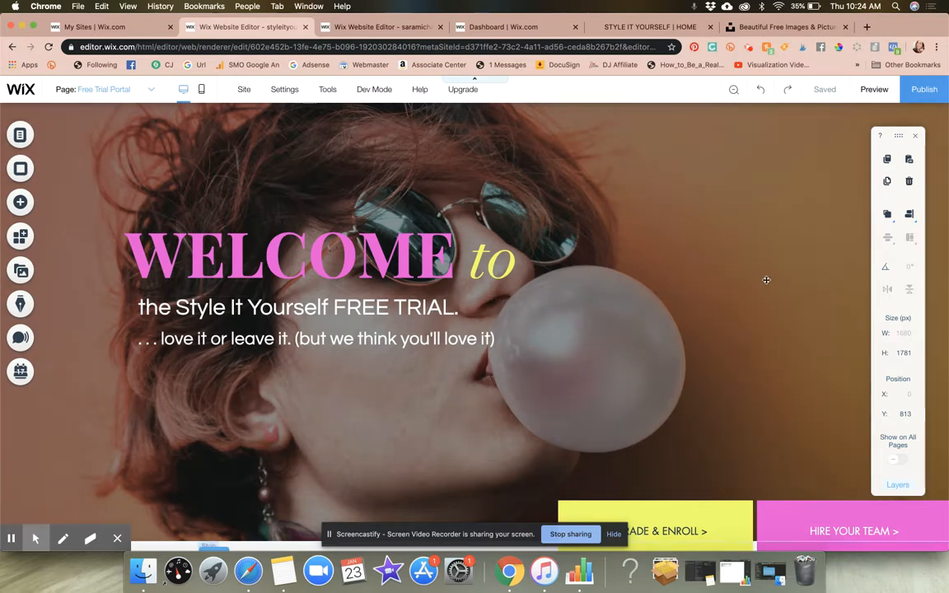
Examine the Free Trial Portal's upgrade and hire-your-team buttons, its lessons and the Unlock the Full Course payment options.
{"action": "scroll", "coordinate": [831, 290], "scroll_direction": "down", "scroll_amount": 5}
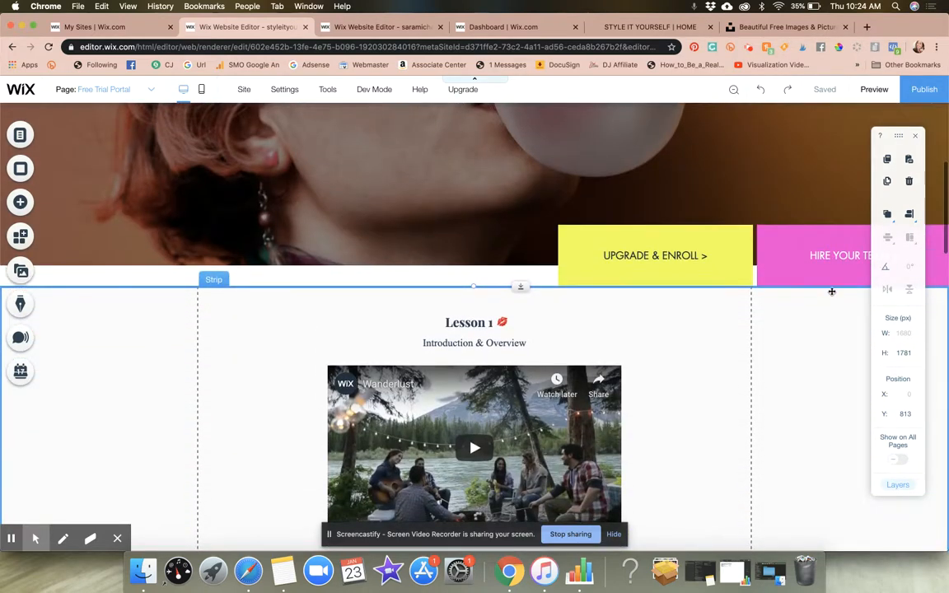
{"action": "scroll", "coordinate": [832, 294], "scroll_direction": "up", "scroll_amount": 4}
{"action": "scroll", "coordinate": [832, 295], "scroll_direction": "up", "scroll_amount": 1}
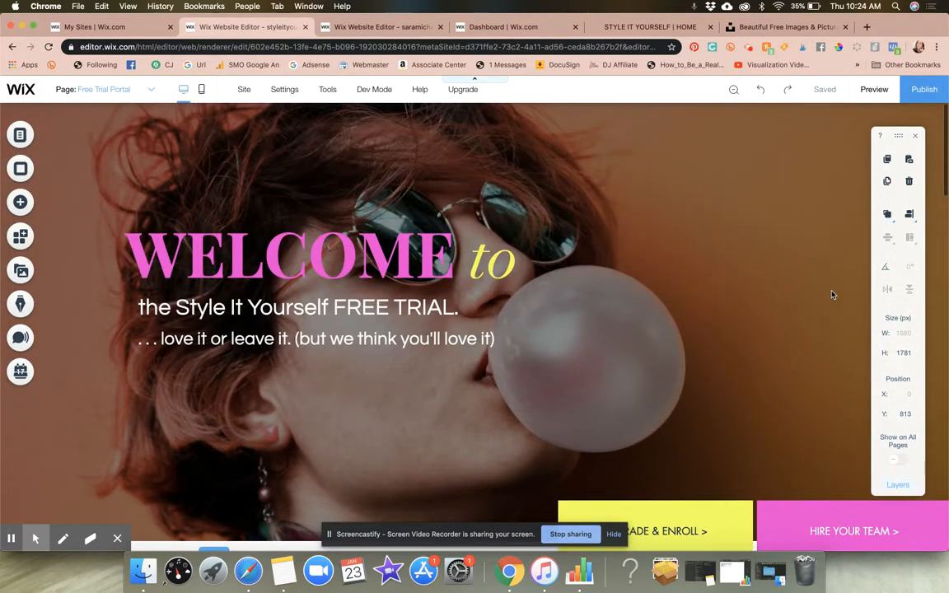
{"action": "scroll", "coordinate": [832, 294], "scroll_direction": "down", "scroll_amount": 3}
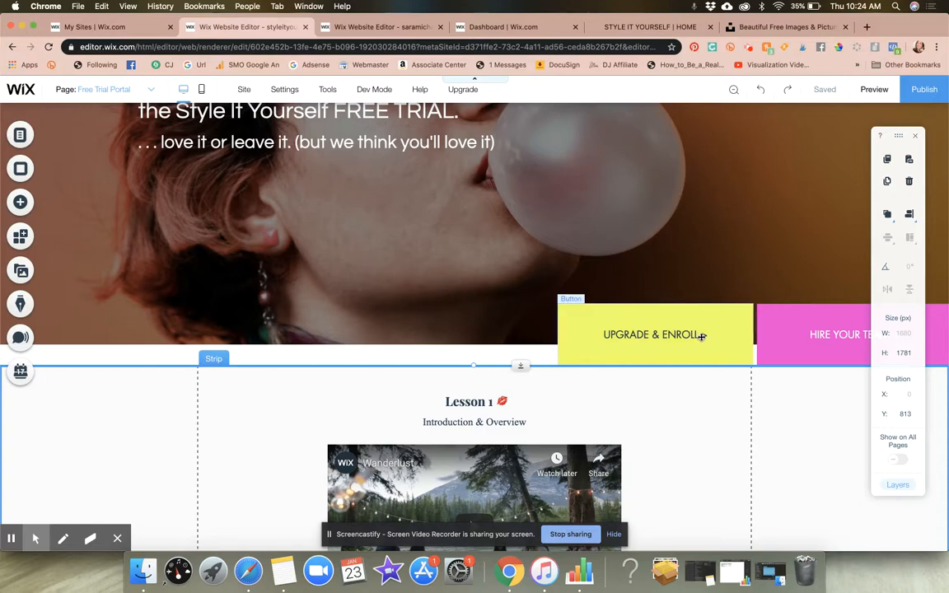
{"action": "scroll", "coordinate": [701, 335], "scroll_direction": "down", "scroll_amount": 15}
{"action": "scroll", "coordinate": [701, 340], "scroll_direction": "down", "scroll_amount": 1}
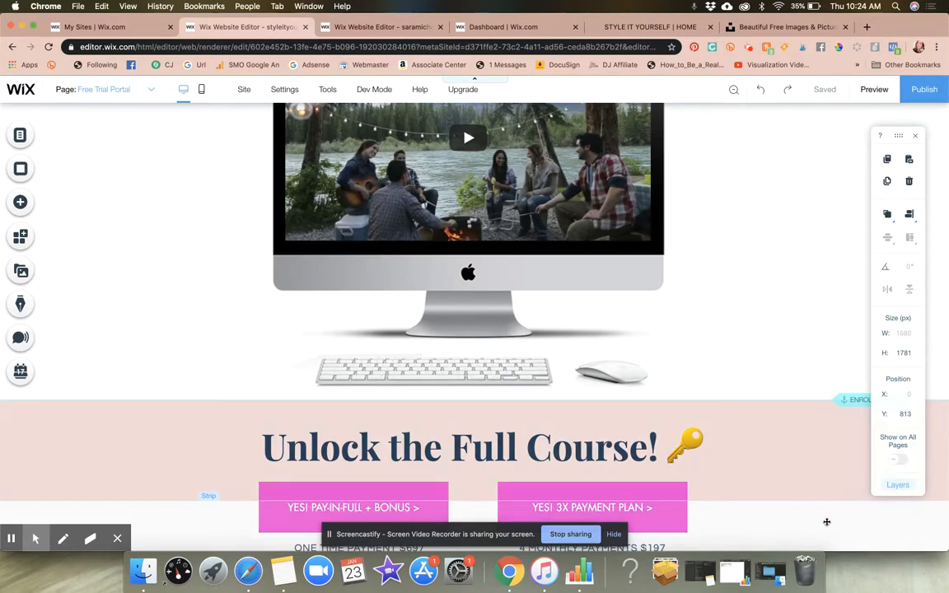
{"action": "scroll", "coordinate": [817, 191], "scroll_direction": "up", "scroll_amount": 15}
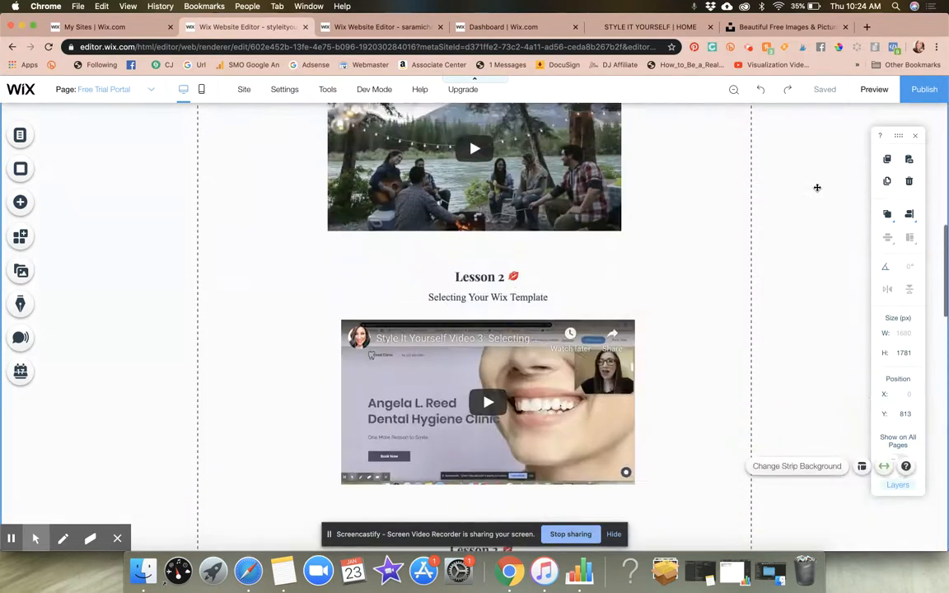